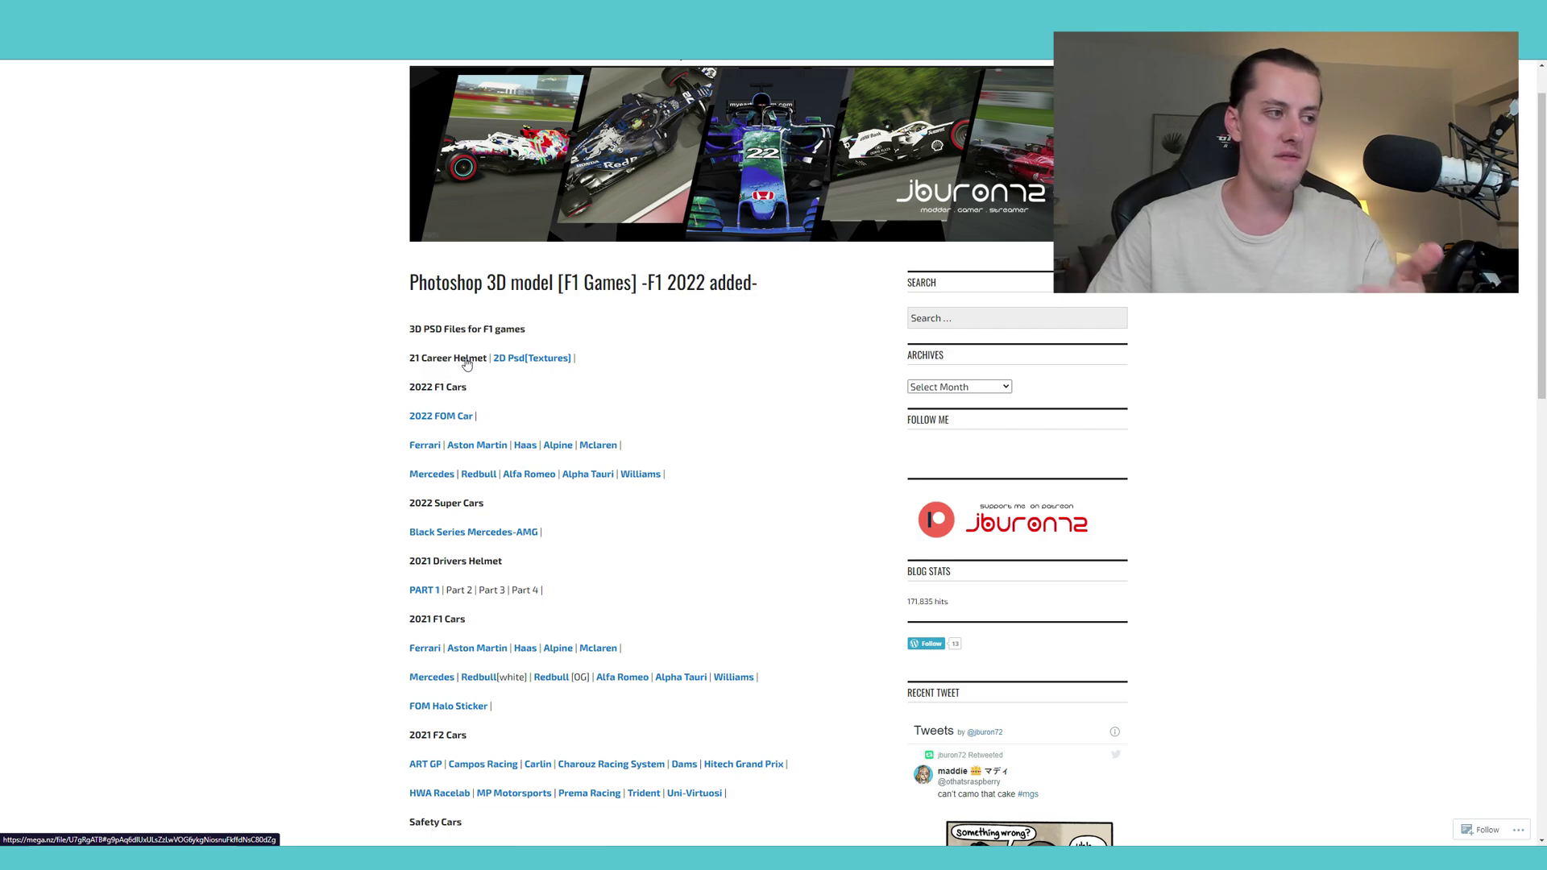
Look through the downloadable 3D PSD files for the F1 games, and switch to Photoshop to check its 3D commands.
scroll(467, 365, down, 3)
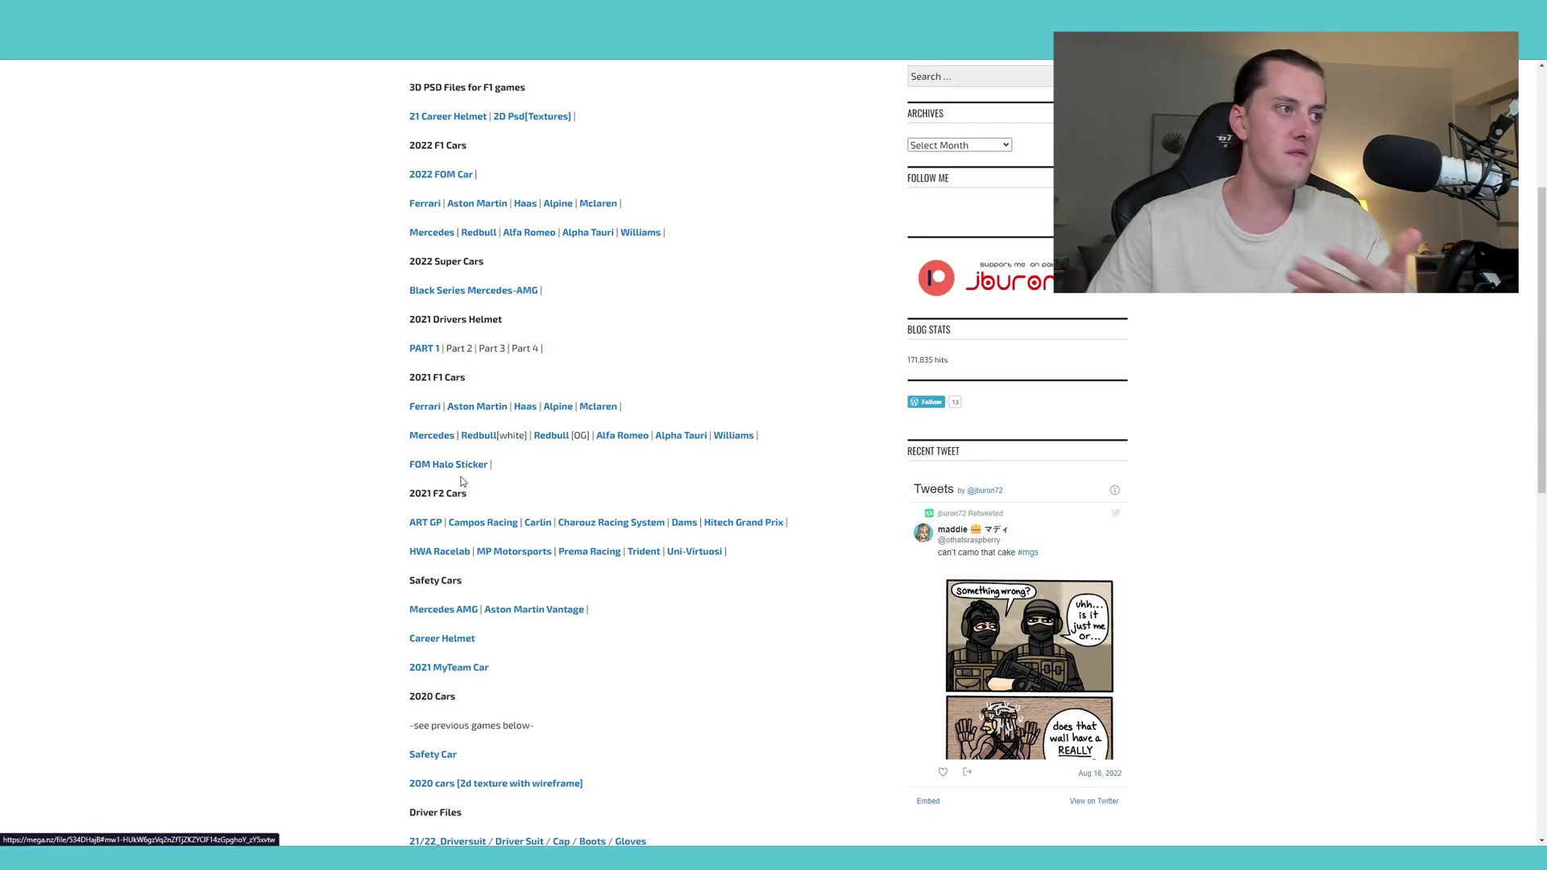
scroll(463, 479, down, 3)
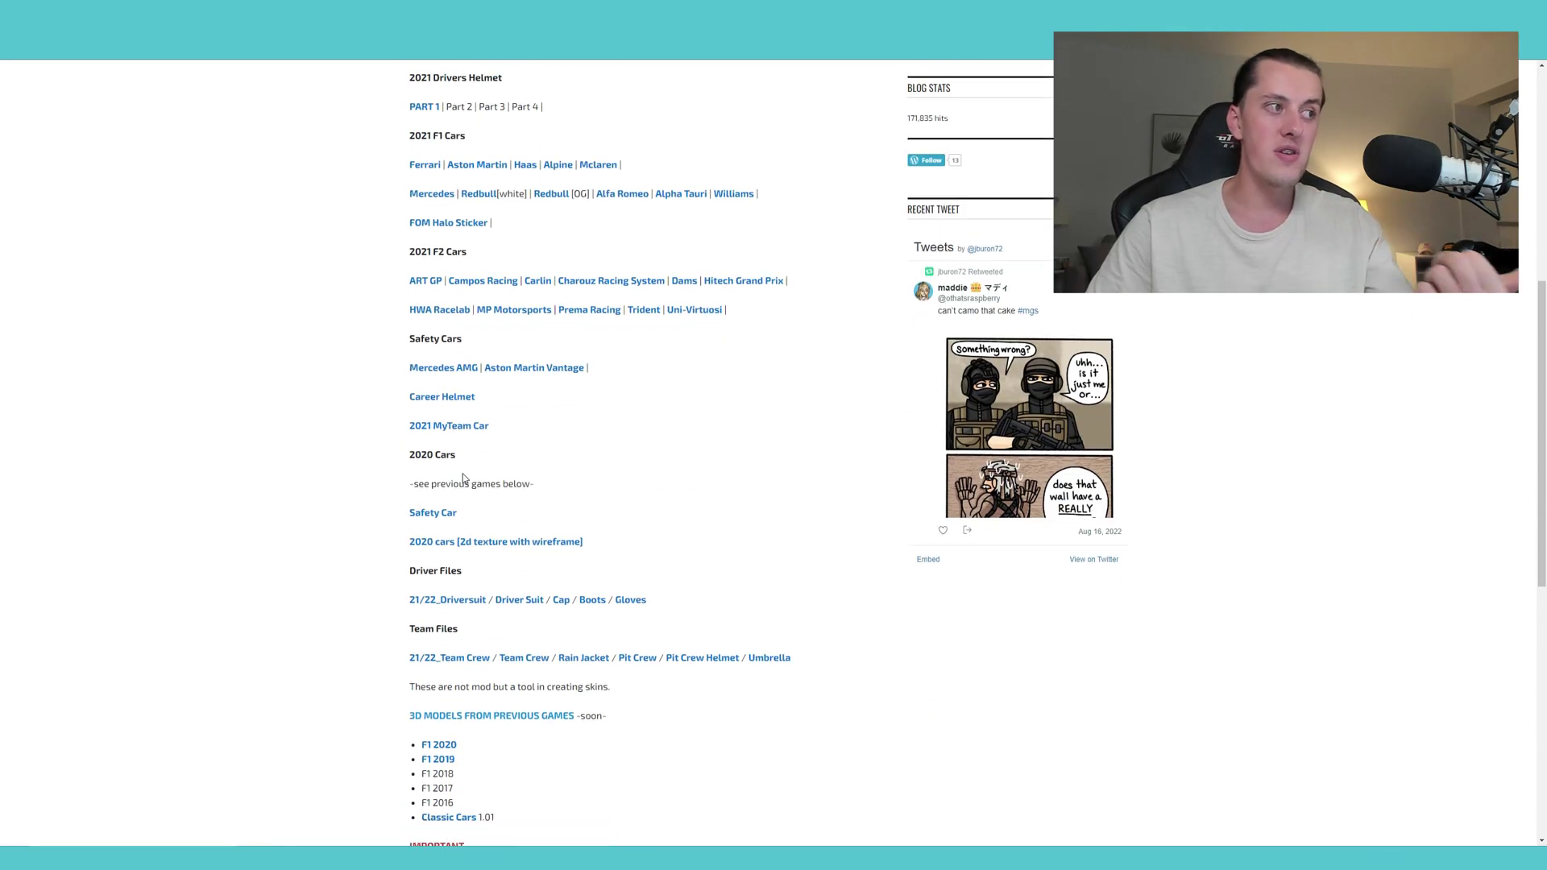
scroll(457, 535, down, 1)
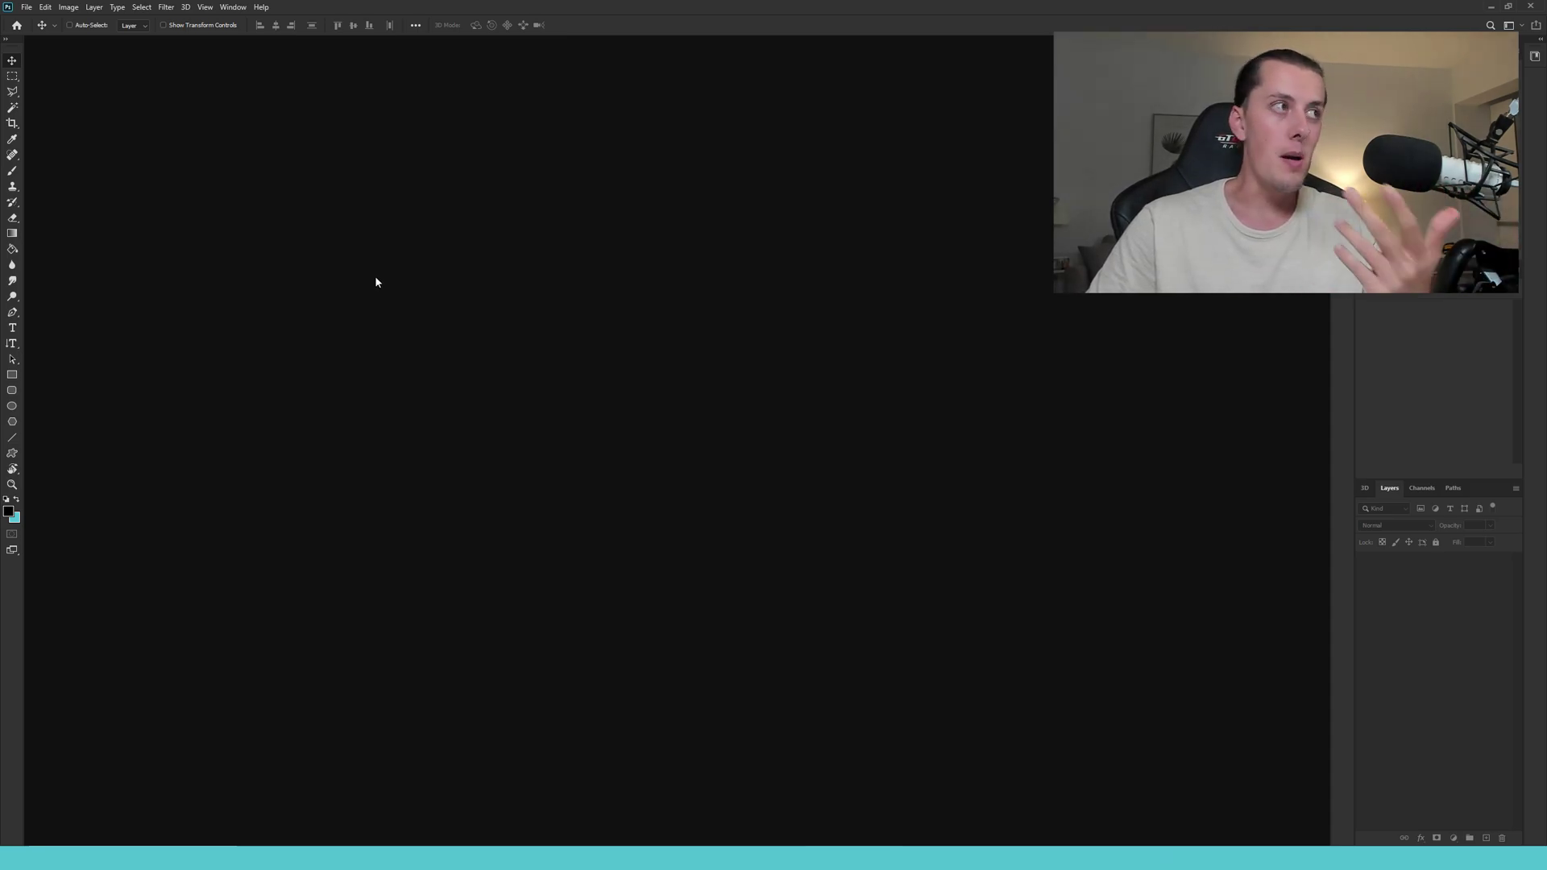
click(184, 8)
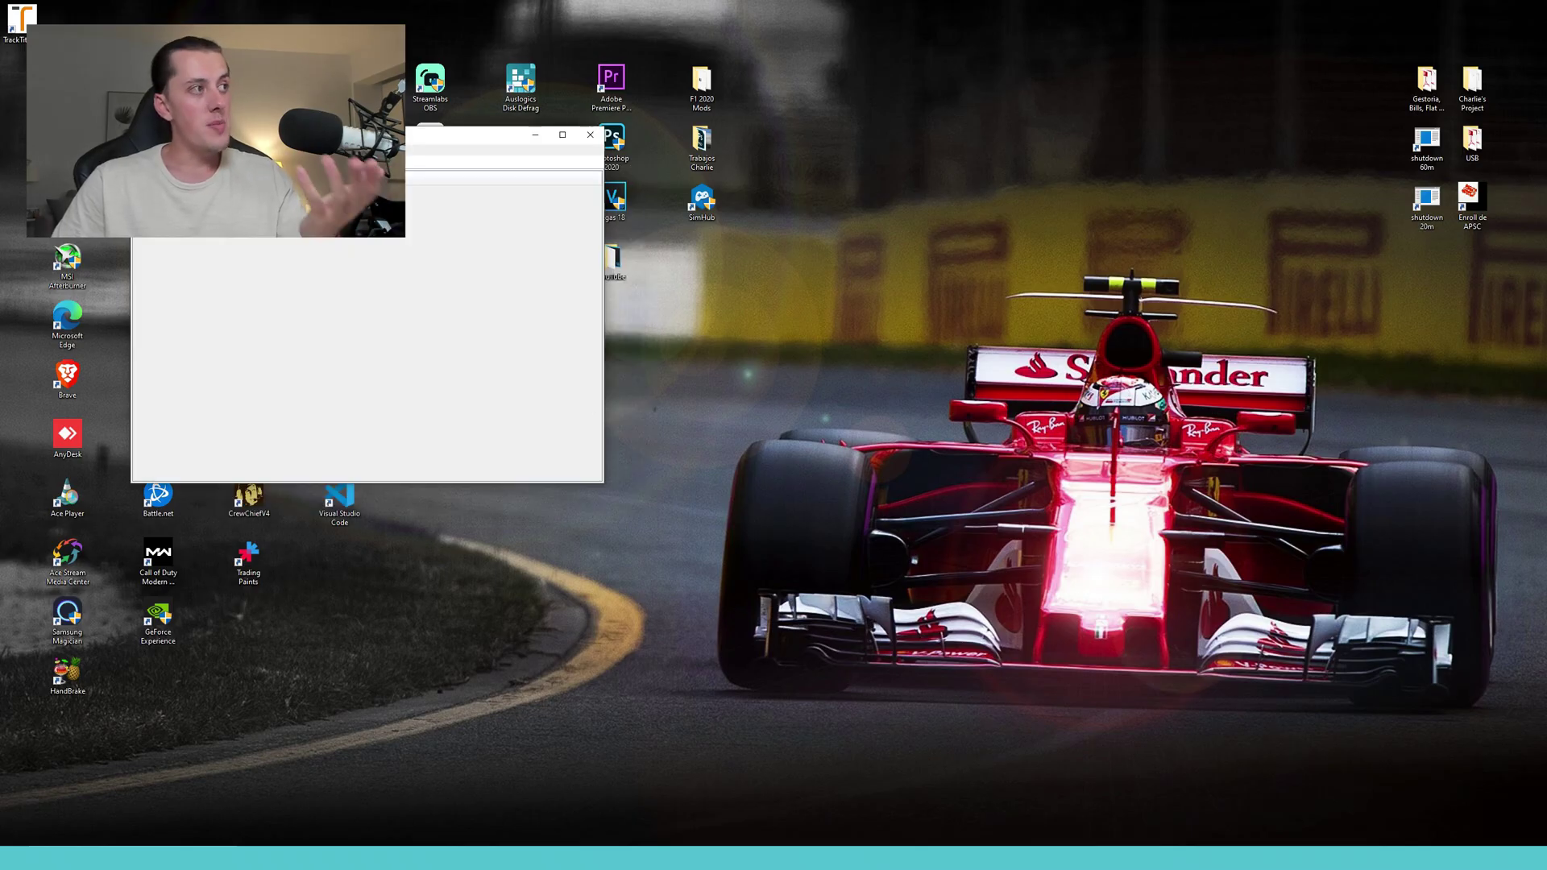
Switch to Ego ERP Archiver and set its game directory to the F1 22 folder in T:\Program Files (x86)\Steam\steamapps\common.
drag(289, 136, 939, 217)
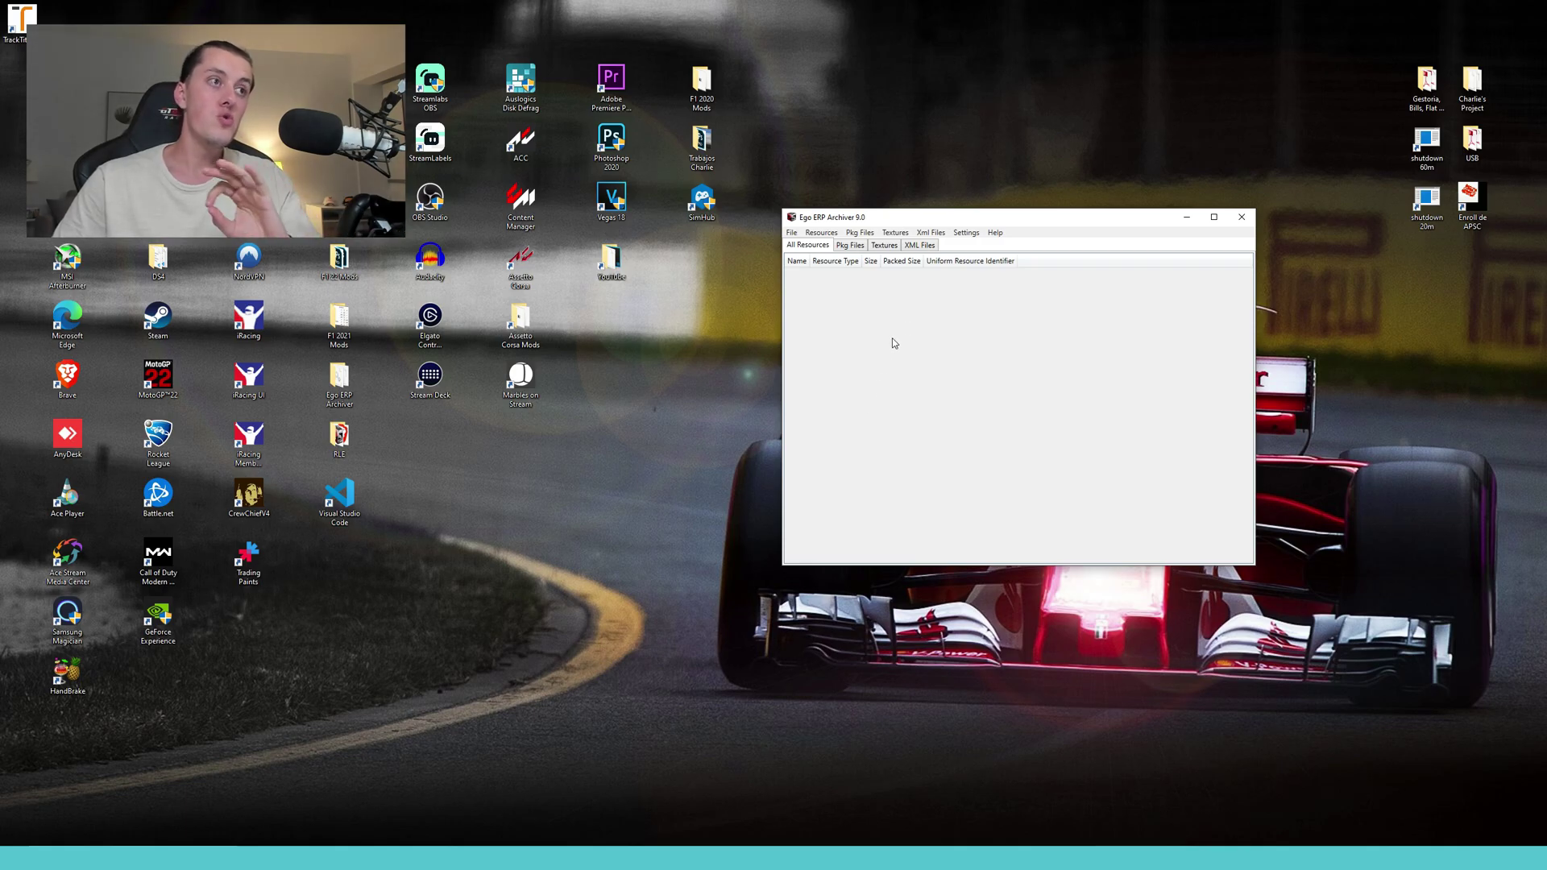
click(966, 232)
mouse_move(992, 234)
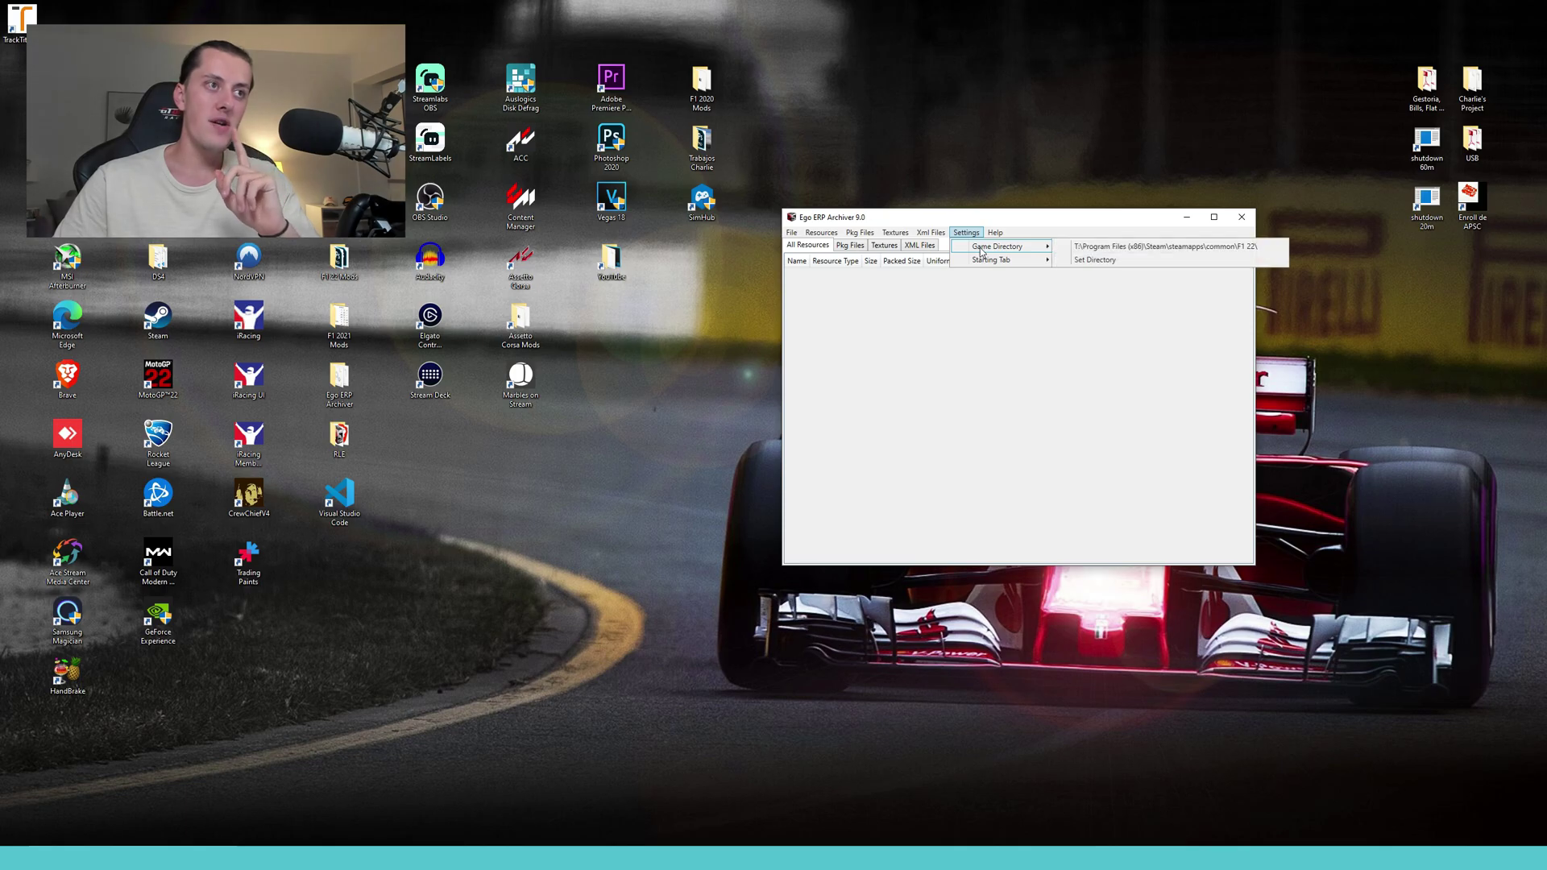
click(1103, 260)
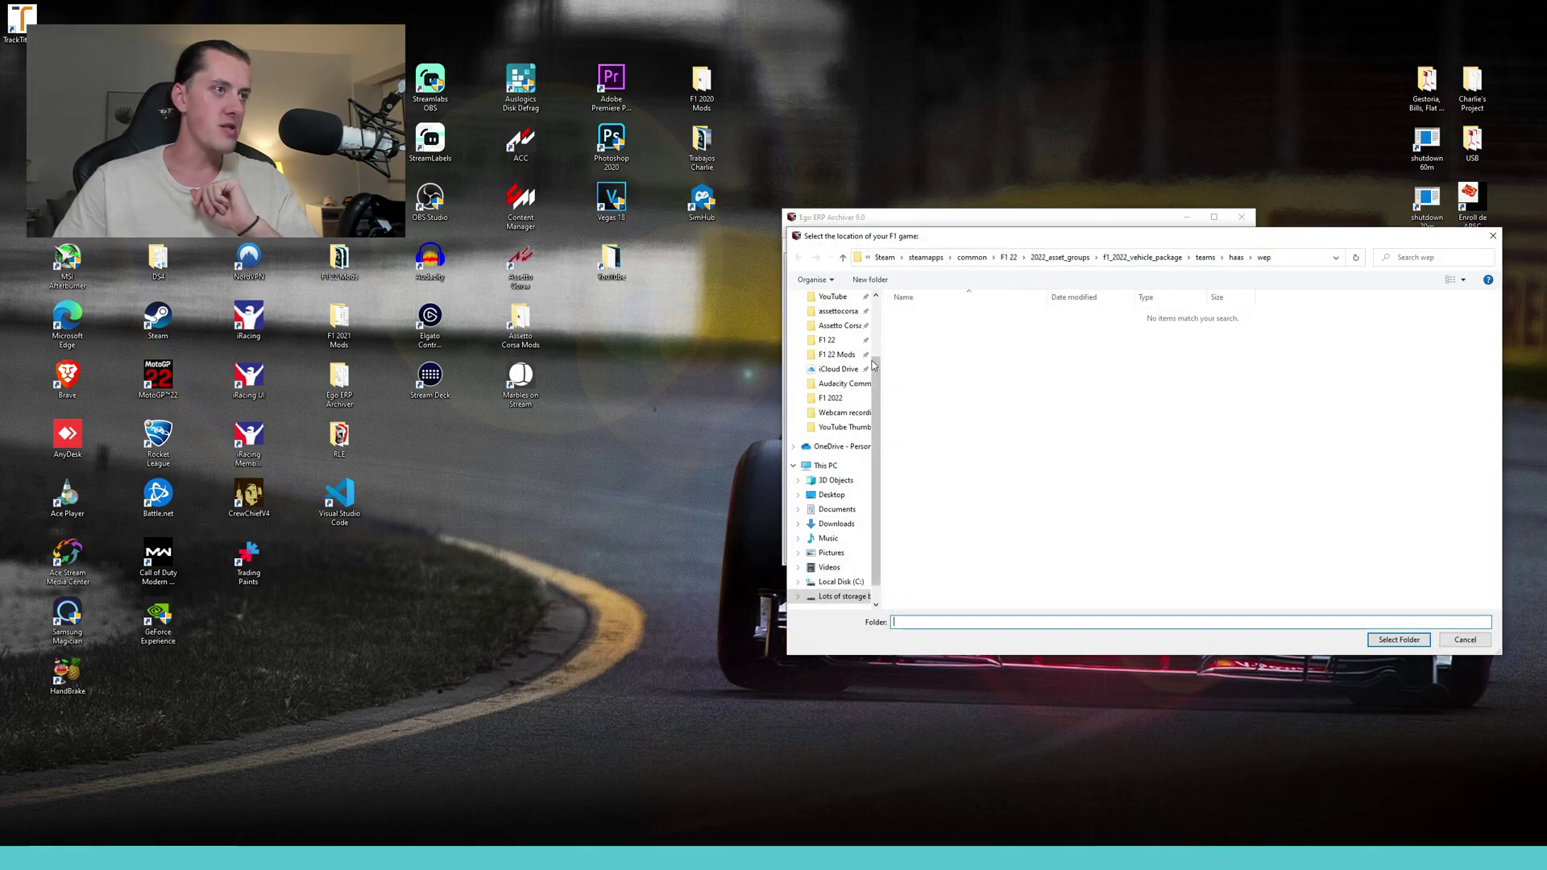
scroll(854, 379, up, 2)
scroll(842, 435, down, 3)
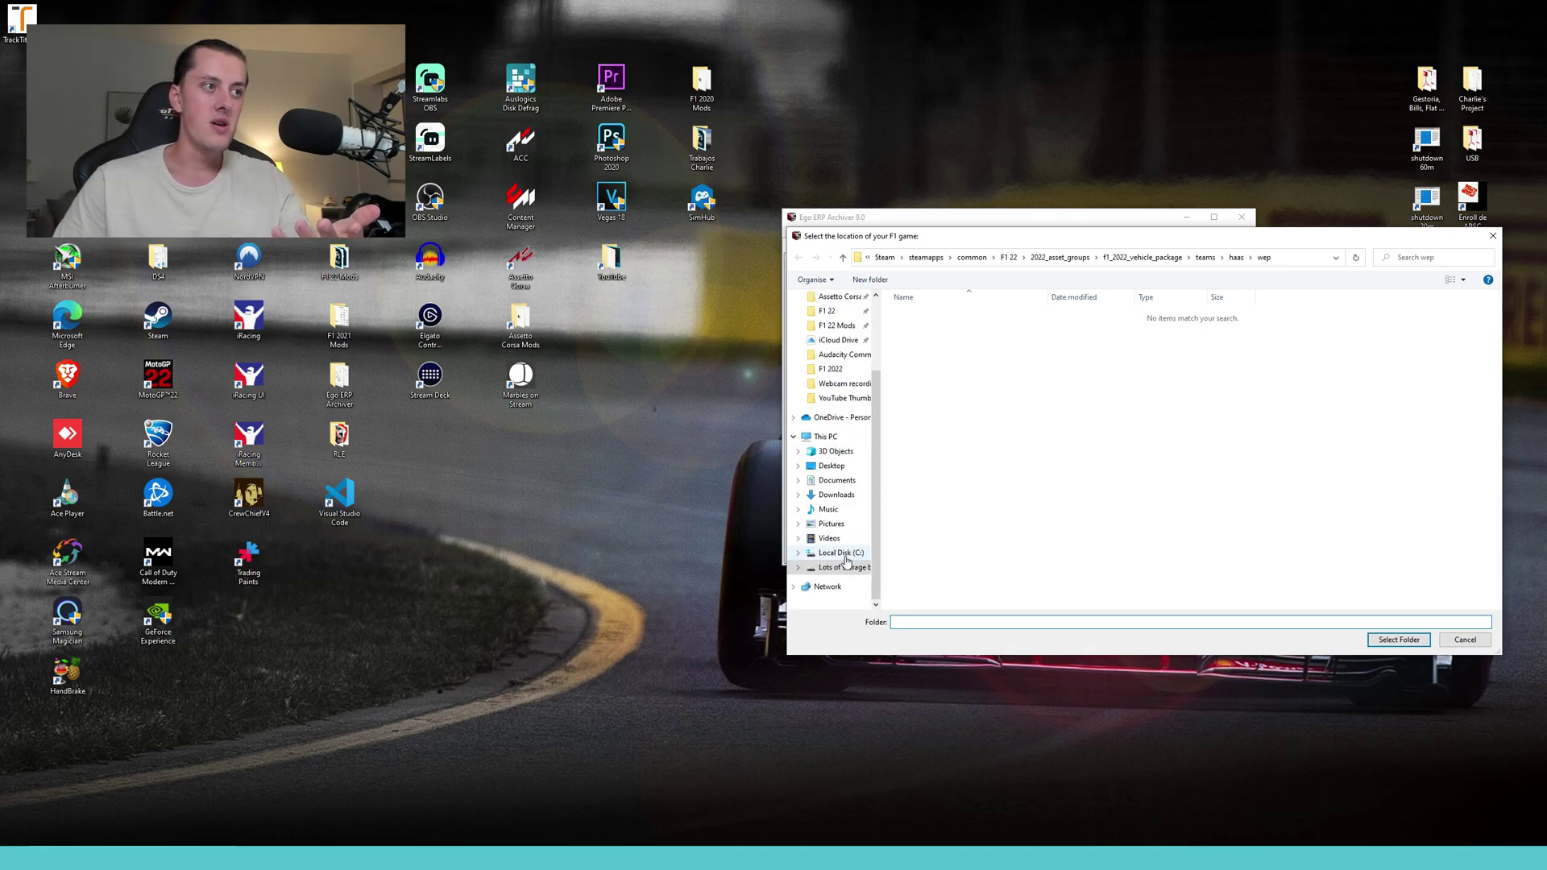
click(826, 436)
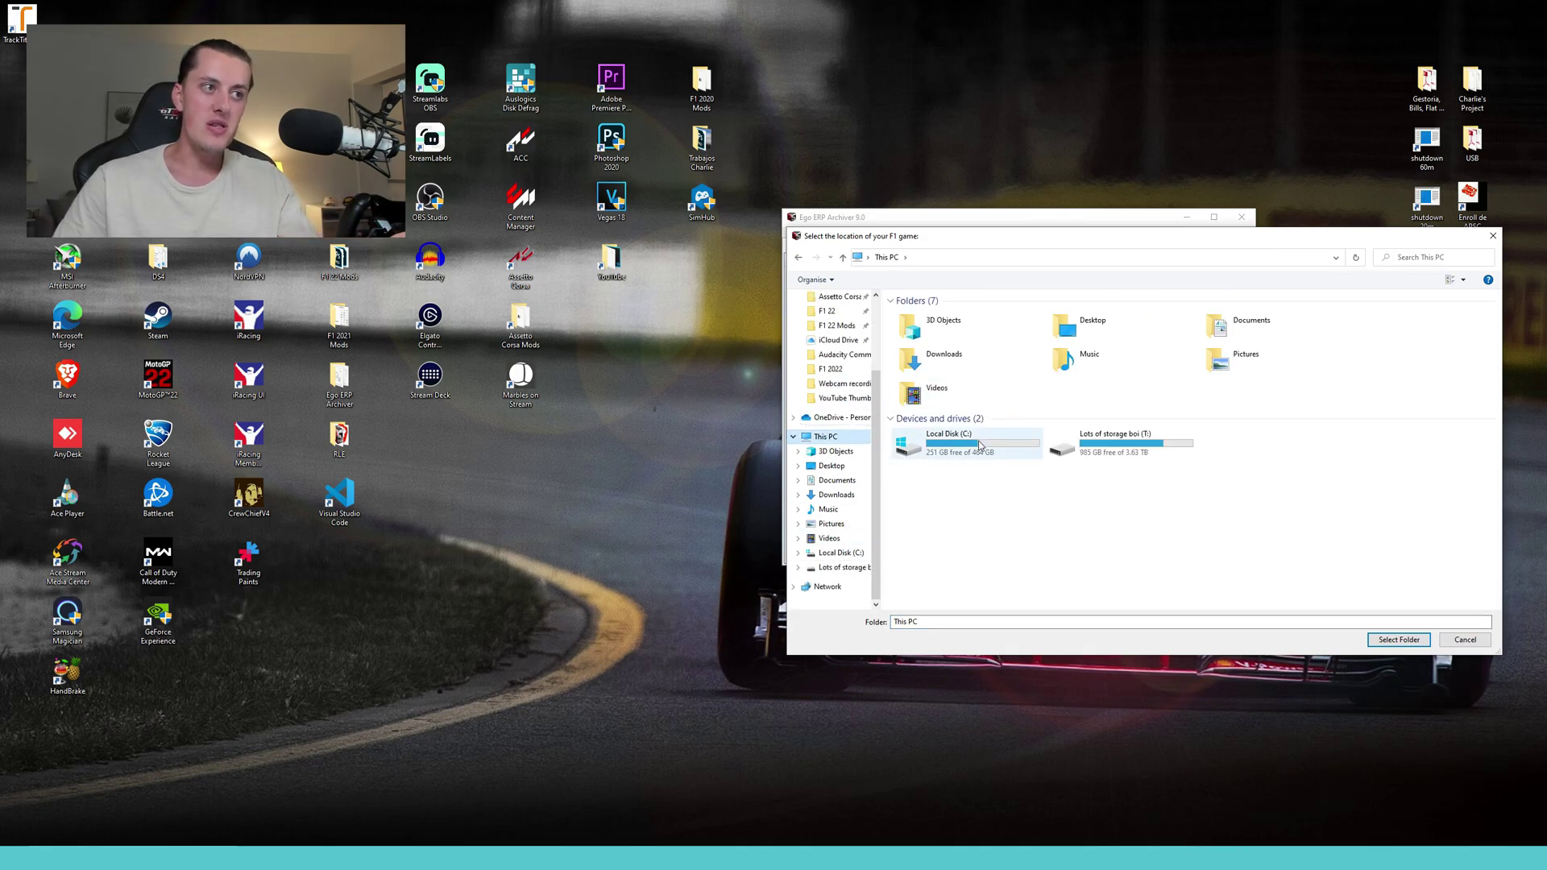
double_click(1110, 448)
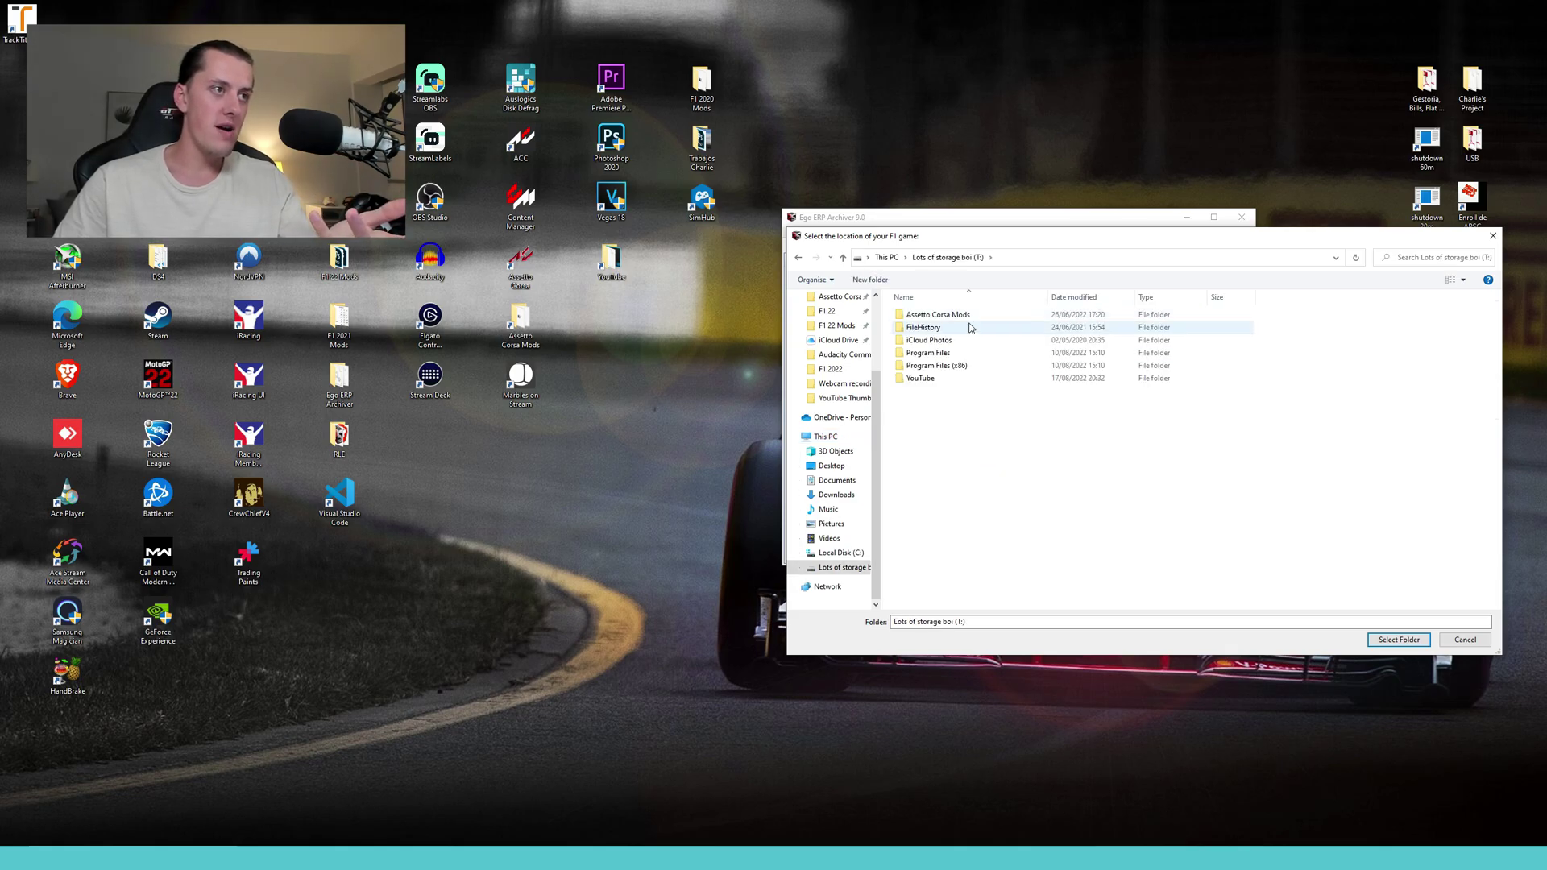
double_click(954, 365)
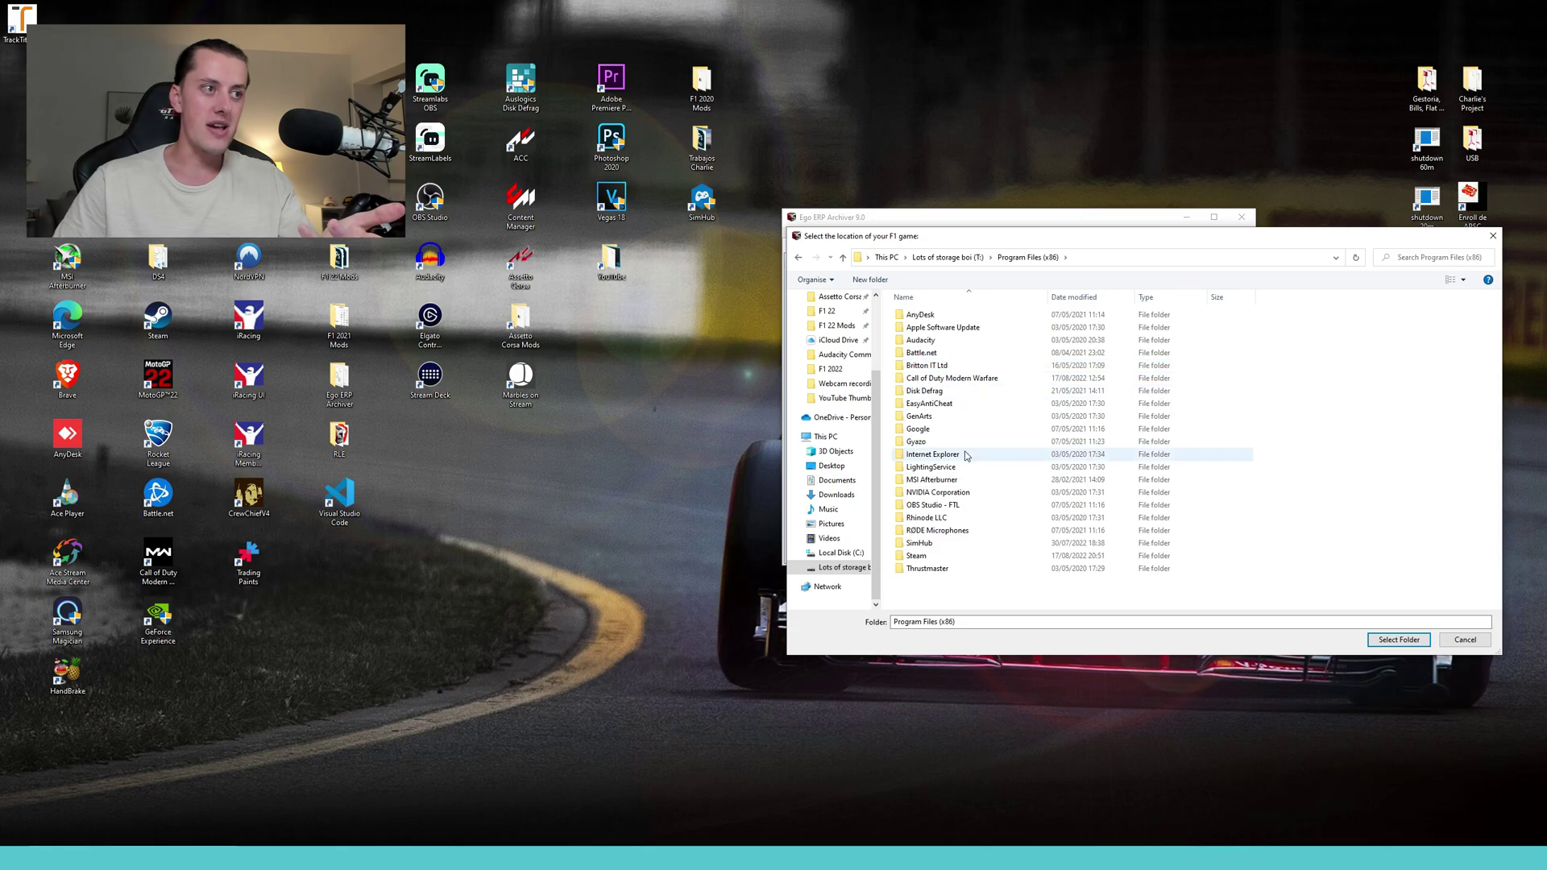
double_click(954, 556)
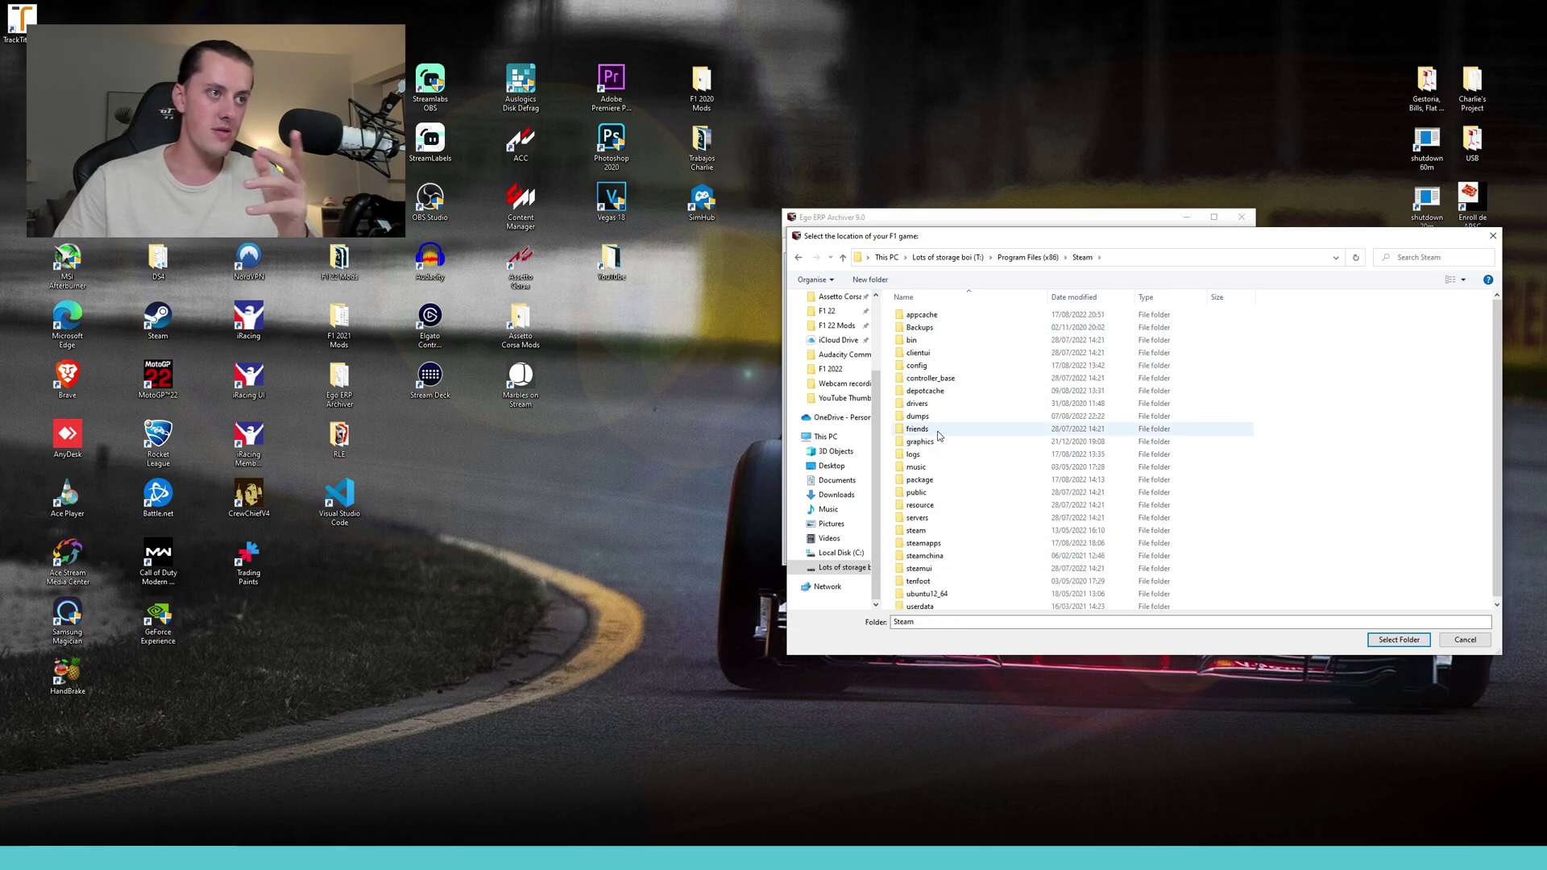
double_click(933, 543)
click(953, 317)
double_click(954, 317)
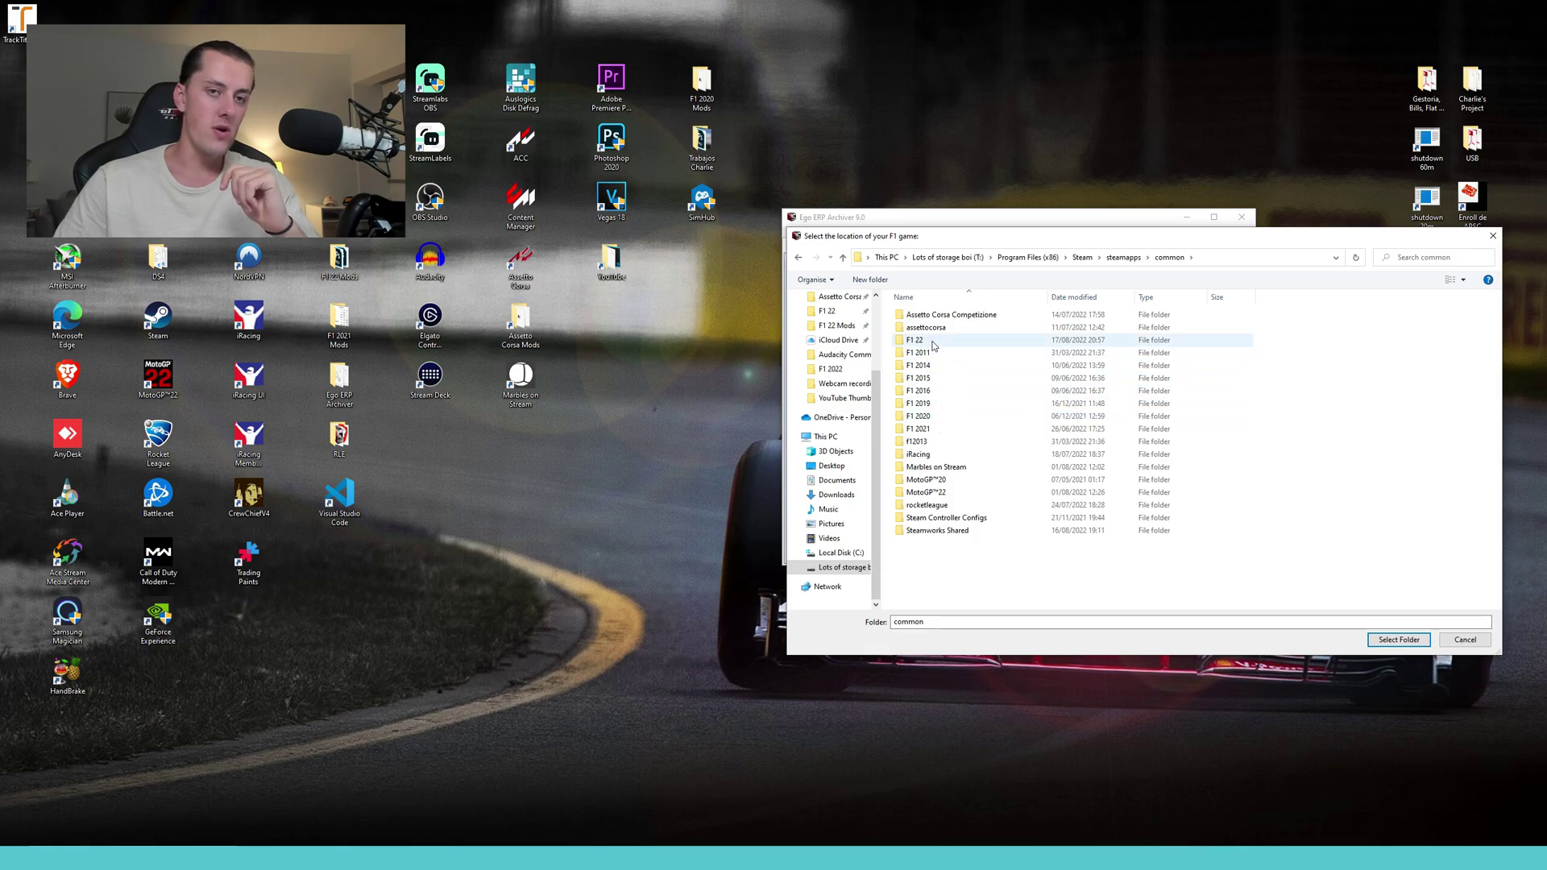
click(934, 342)
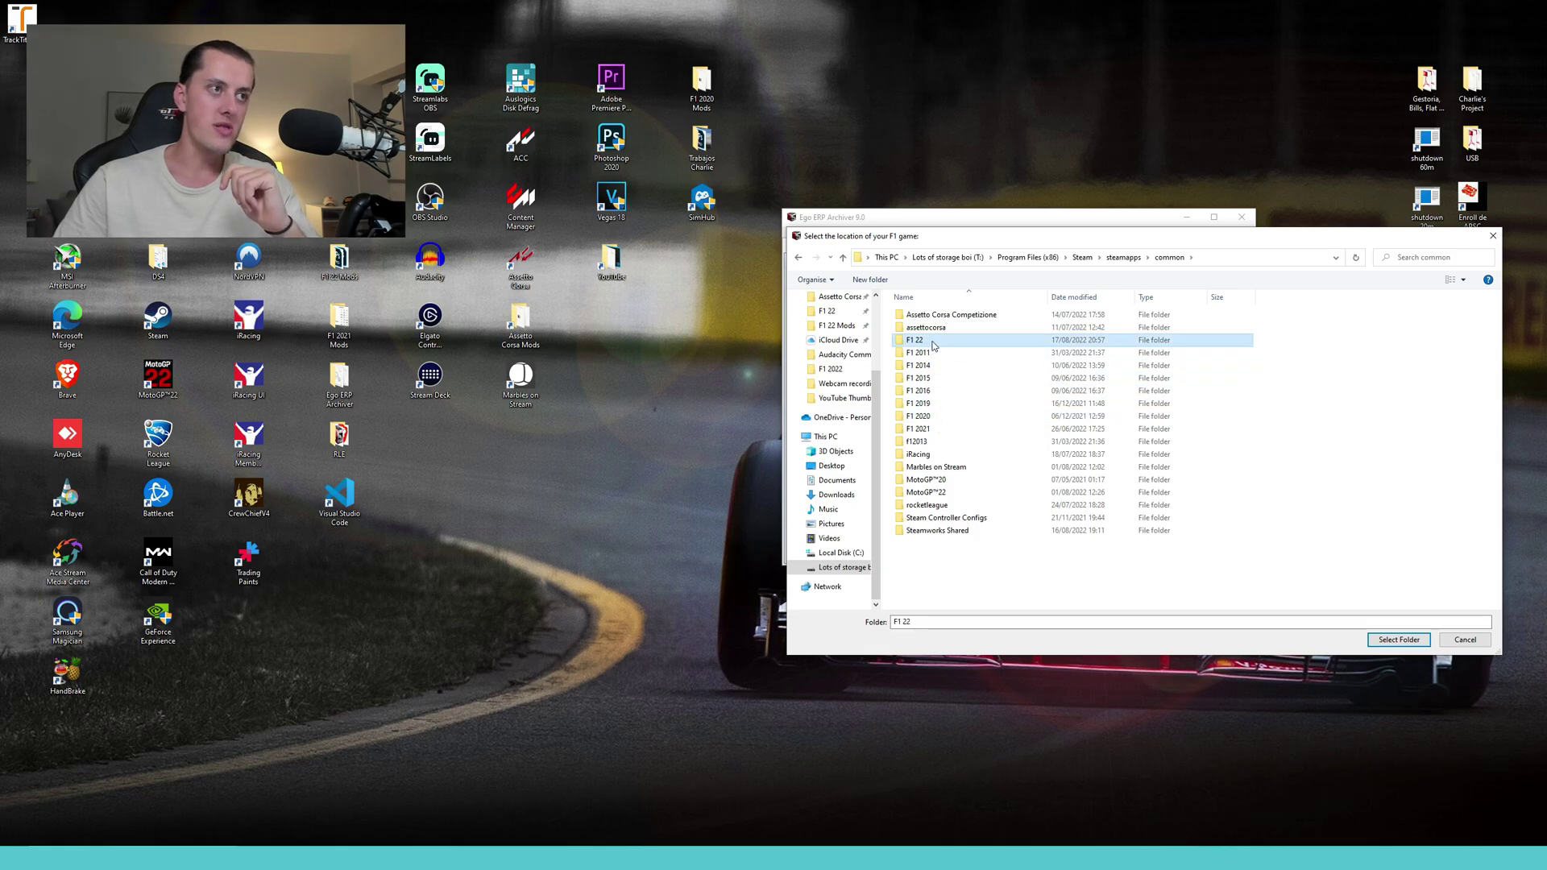
click(1399, 640)
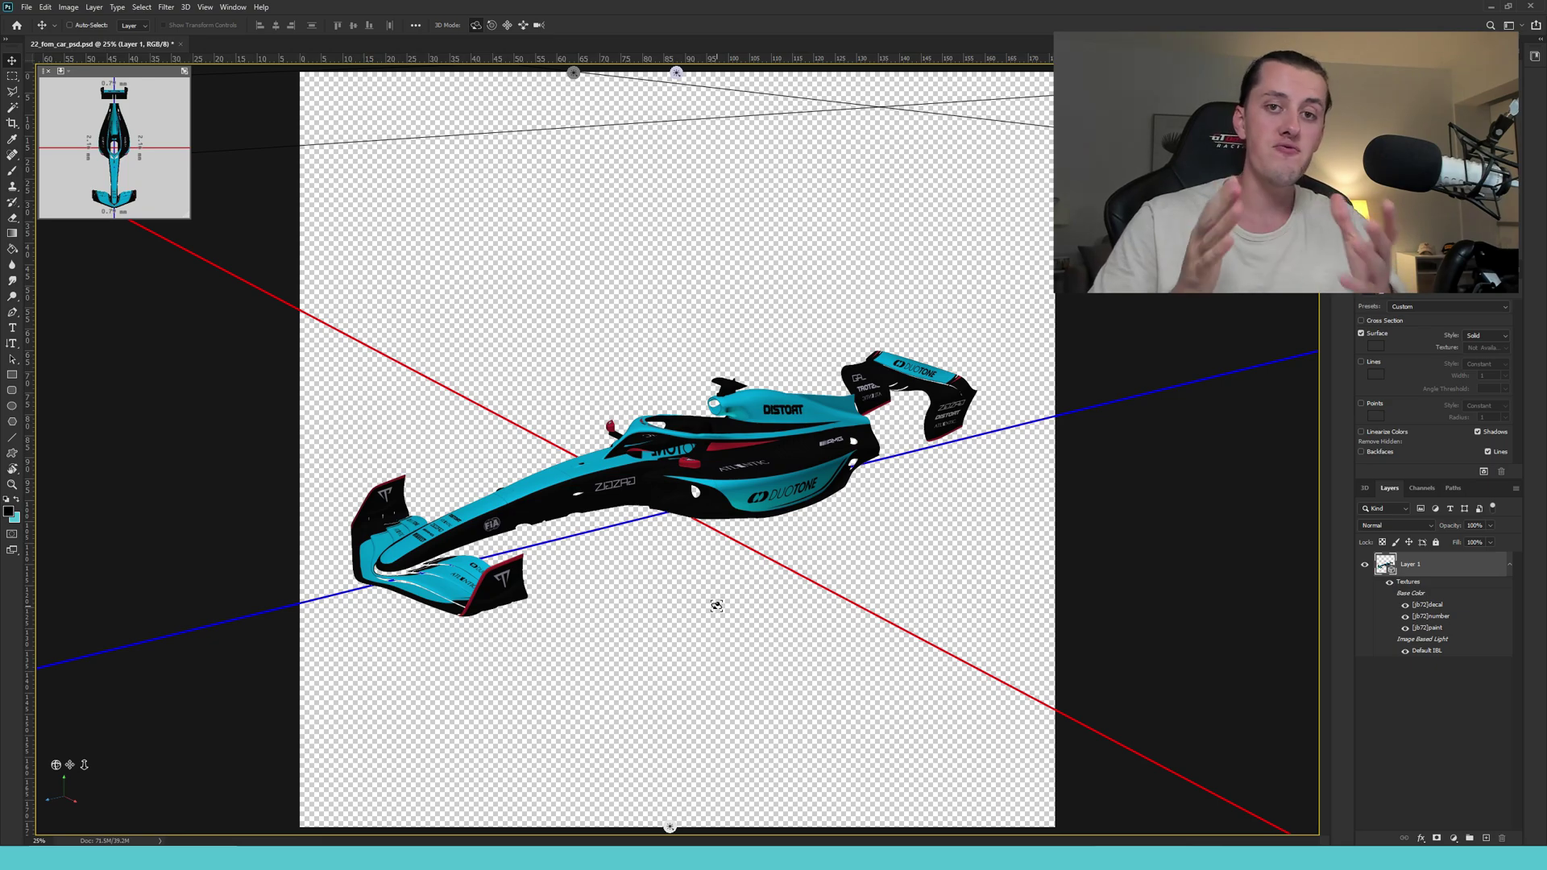
Try hiding Layer 15 in the paint texture, save to preview it on the 3D car model, and show the layer again.
mouse_move(717, 606)
mouse_down()
mouse_move(787, 621)
mouse_move(815, 559)
mouse_move(739, 614)
mouse_move(680, 615)
mouse_move(498, 683)
mouse_move(615, 605)
mouse_move(726, 601)
mouse_up()
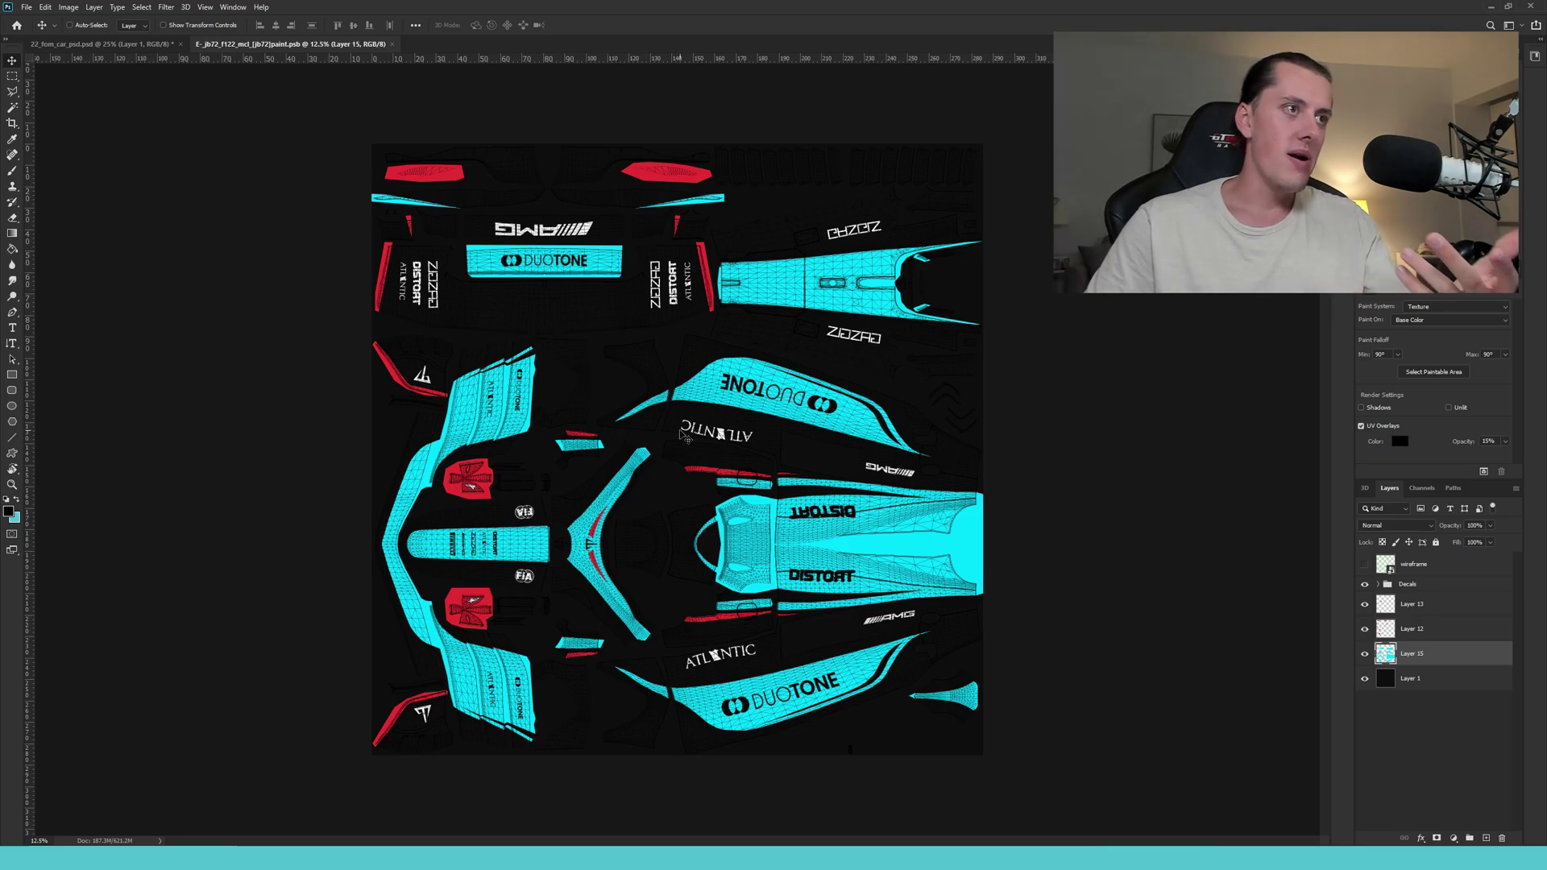
click(1365, 654)
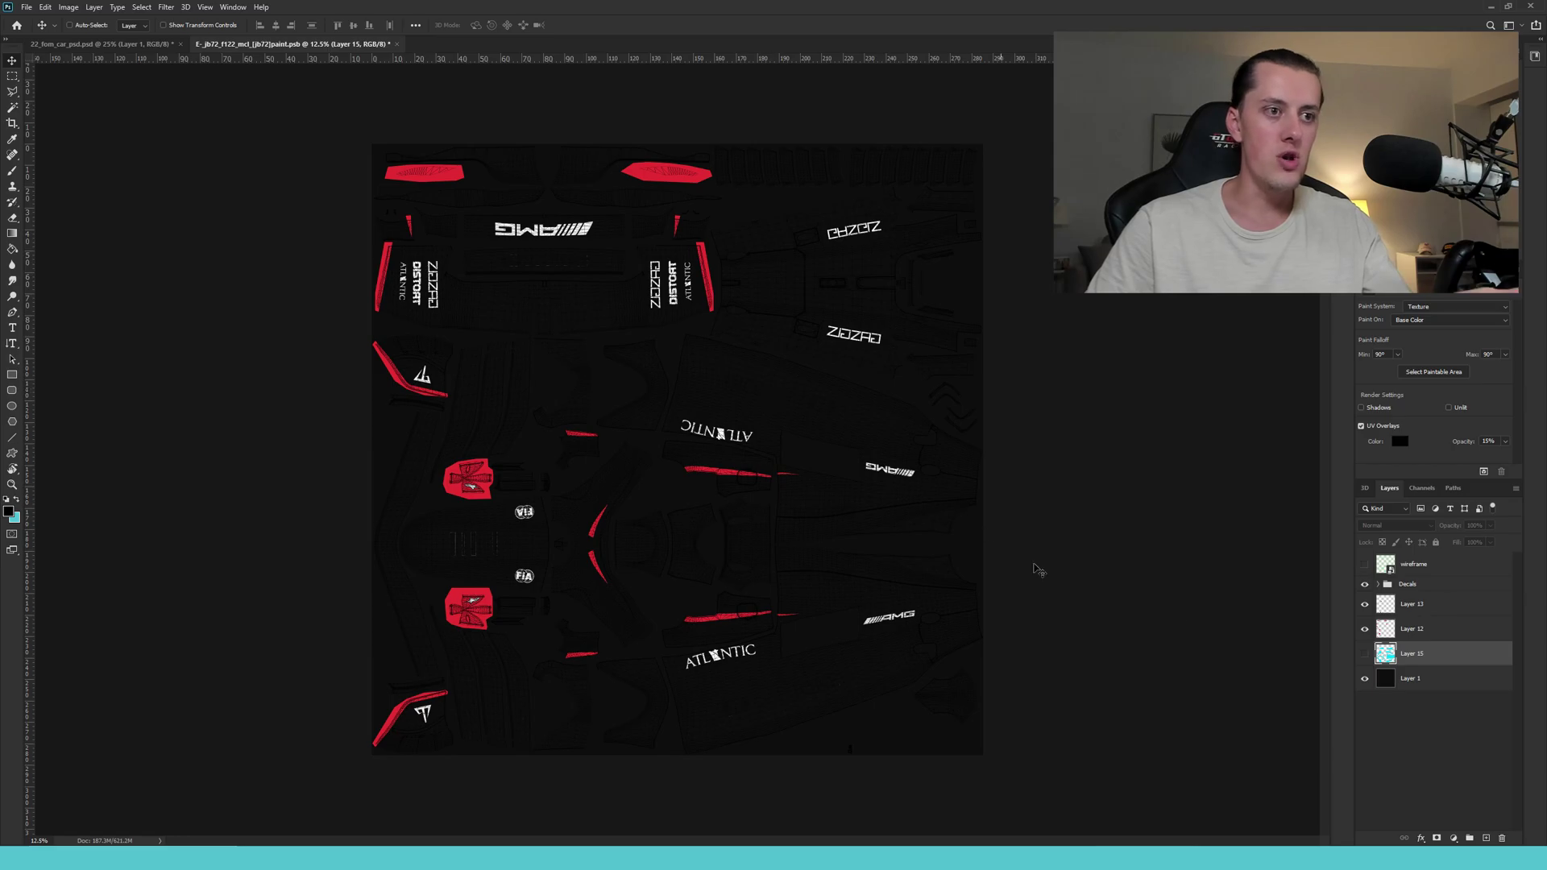
click(1365, 654)
click(1365, 653)
key(ctrl+s)
click(96, 43)
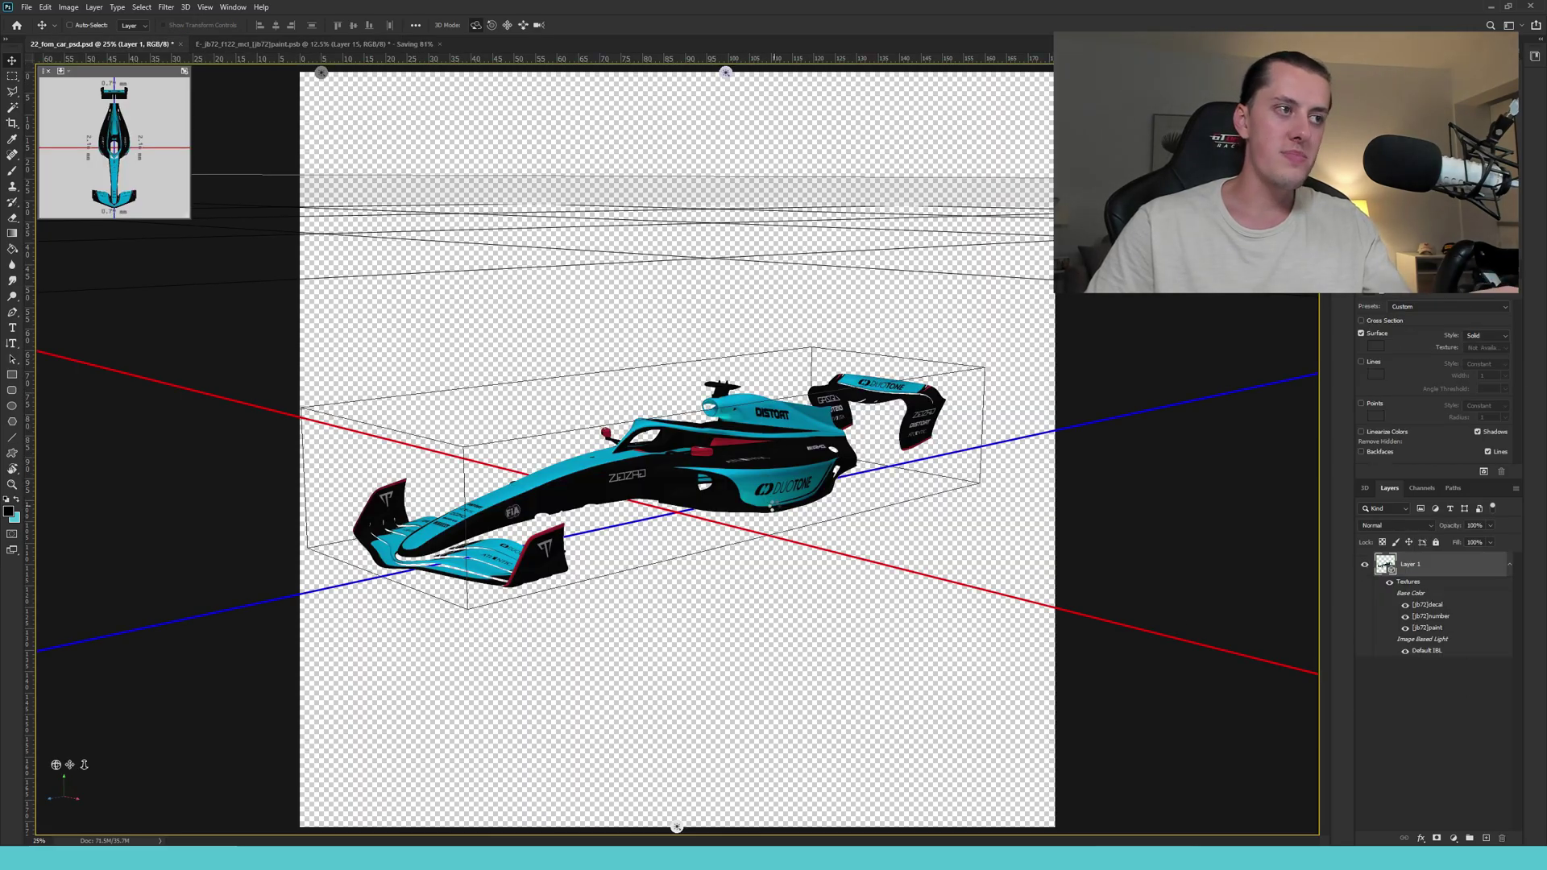
drag(774, 507, 822, 558)
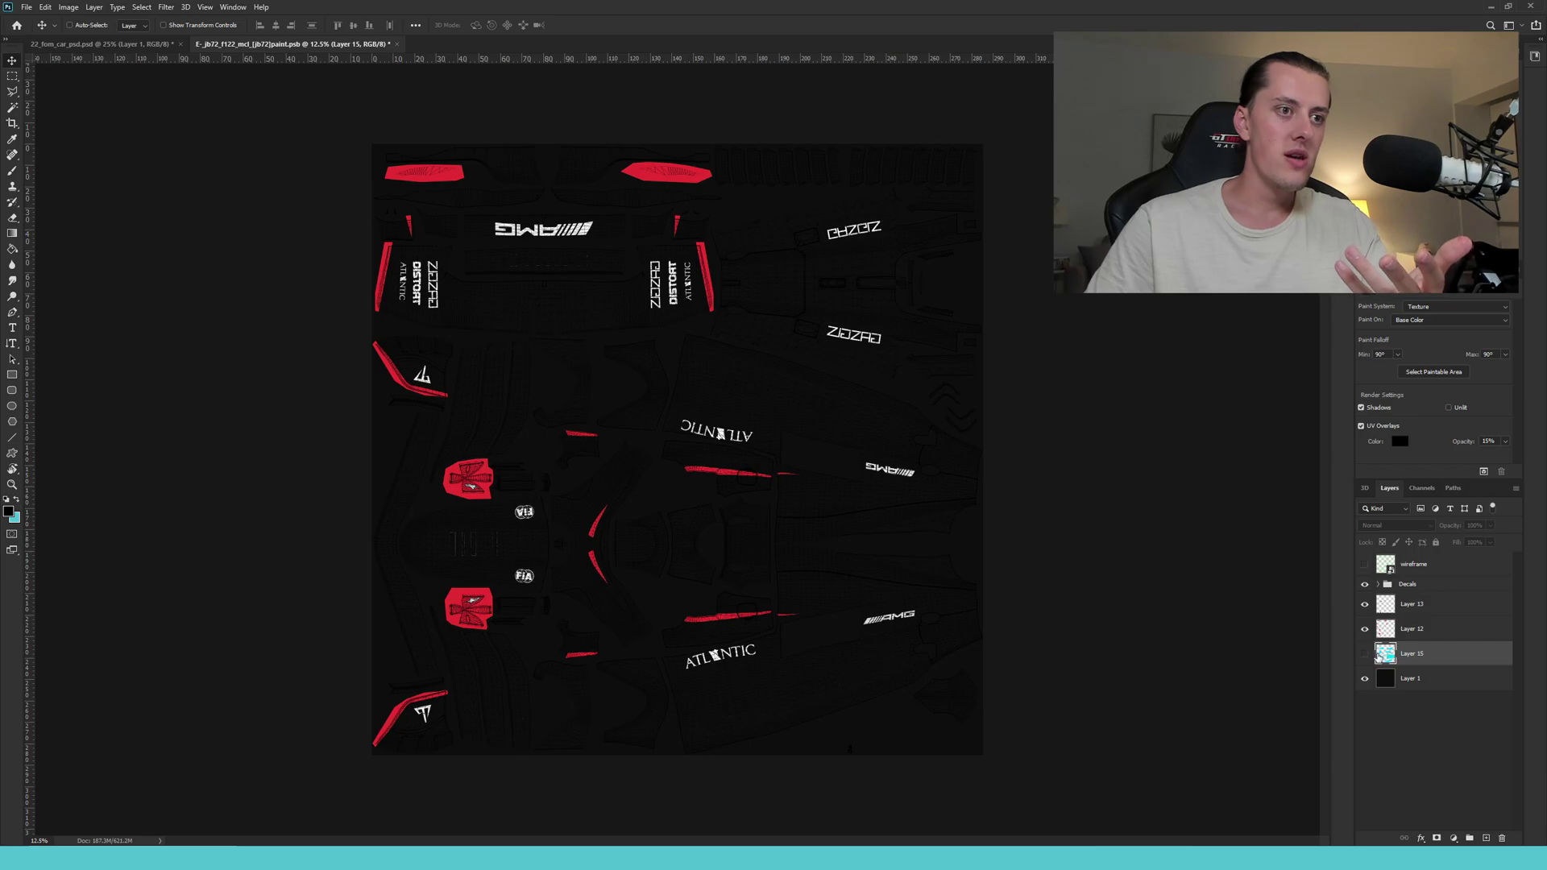
click(1367, 656)
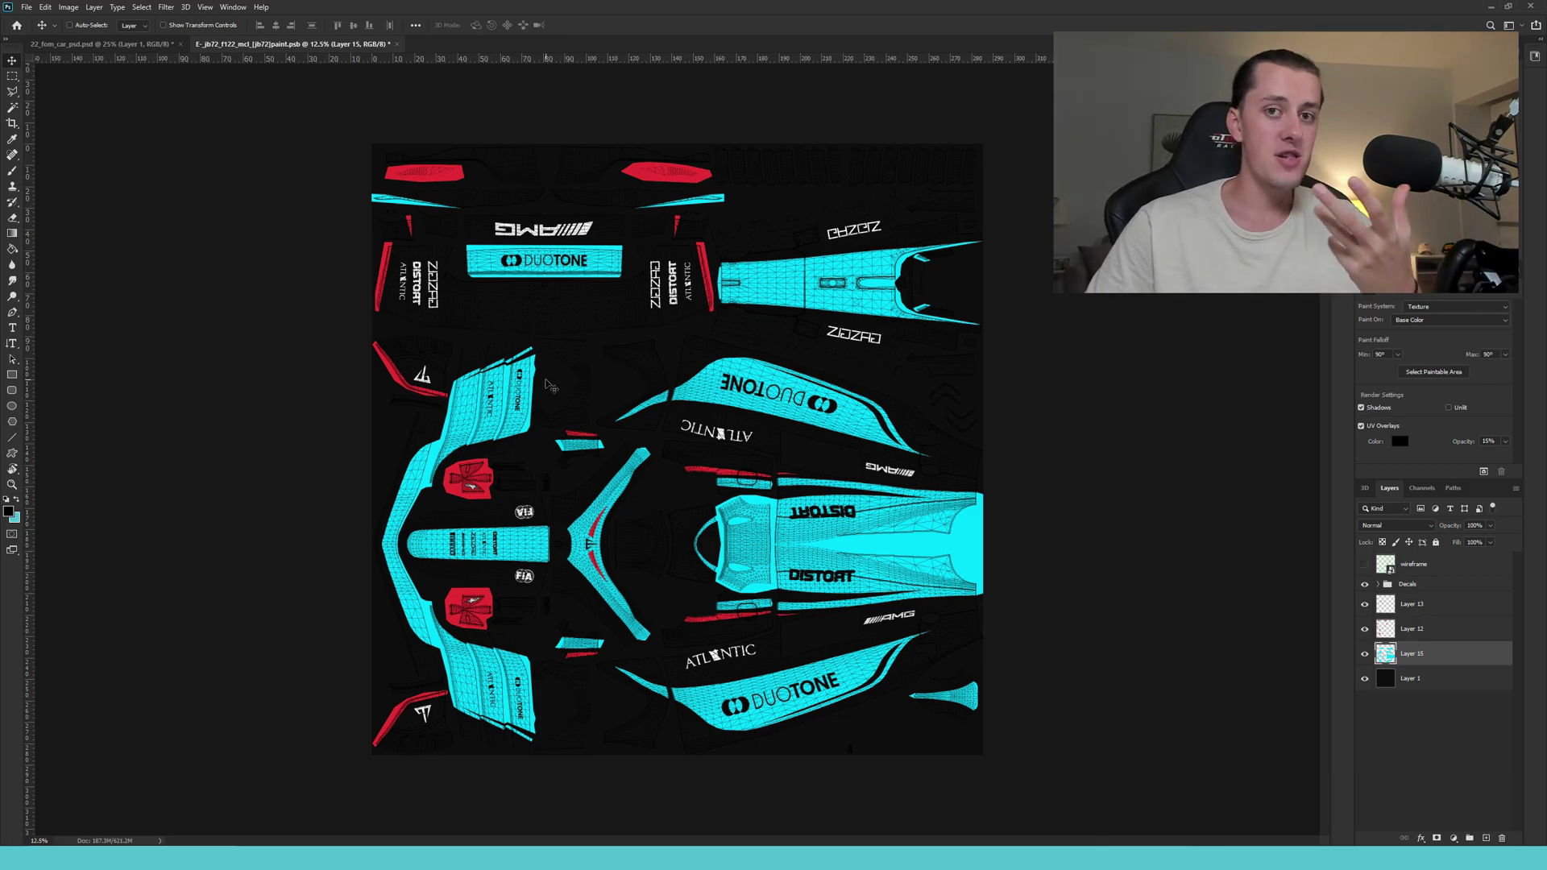
Save the paint texture on the Desktop as My Team Livery in Photoshop PSD format, with maximized compatibility.
click(27, 7)
click(58, 153)
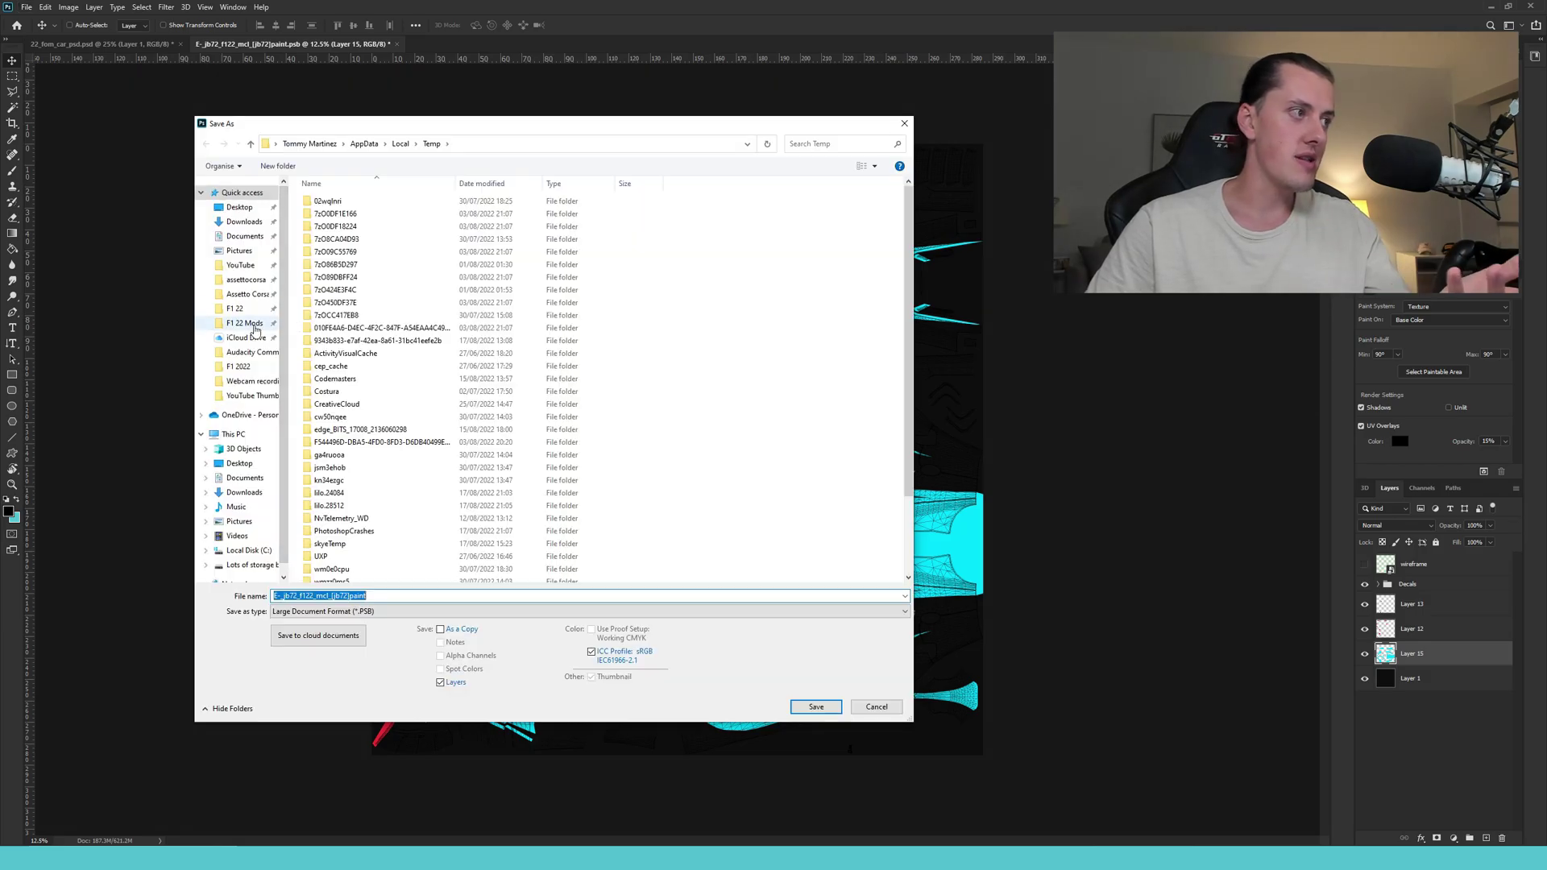
click(245, 211)
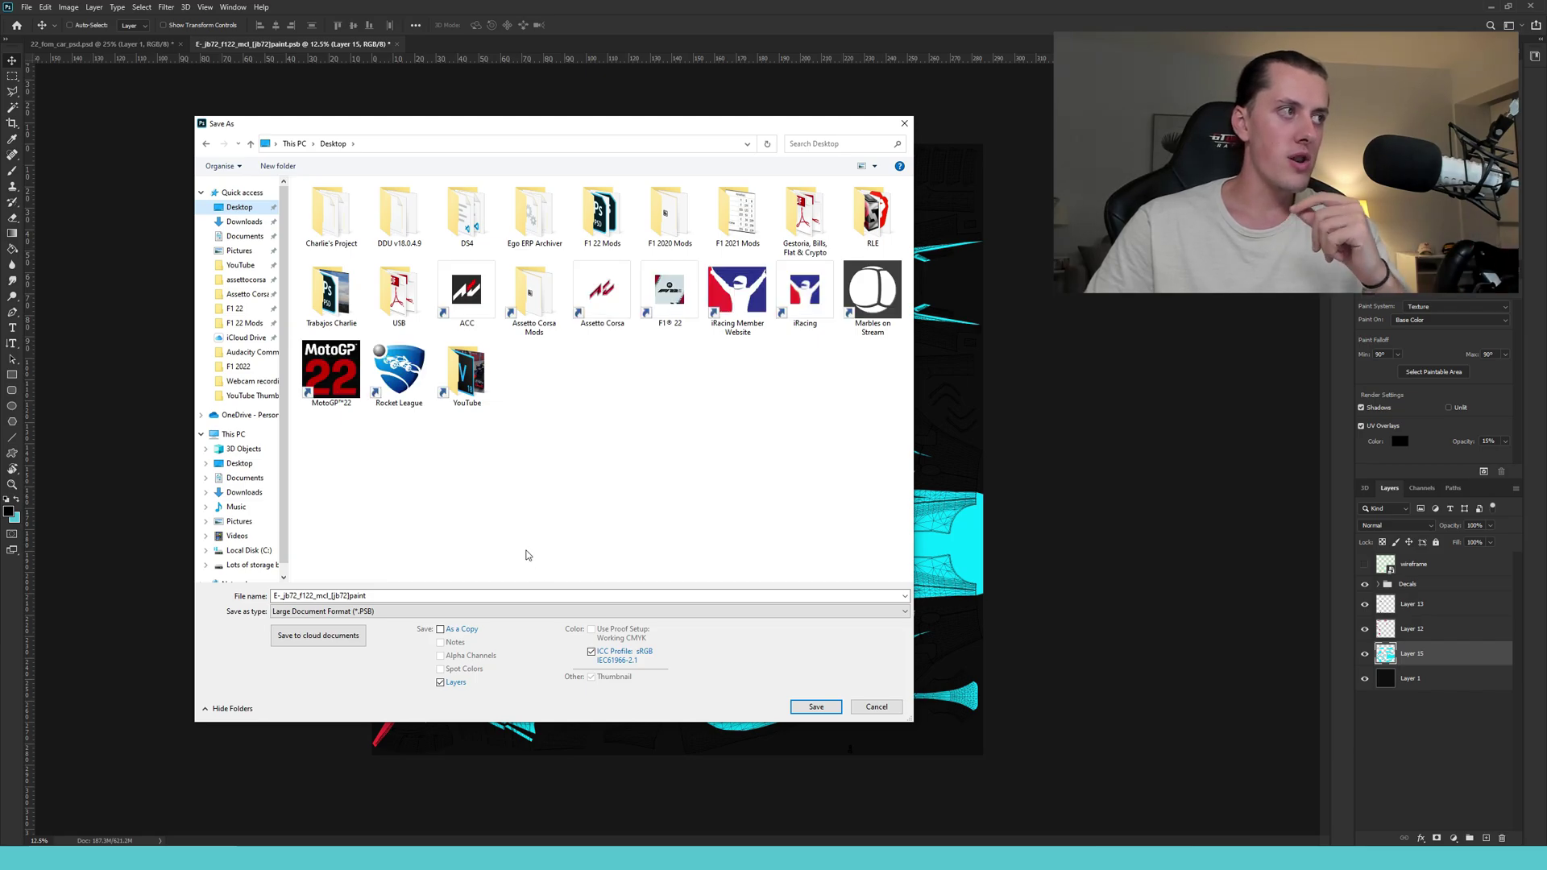
click(385, 595)
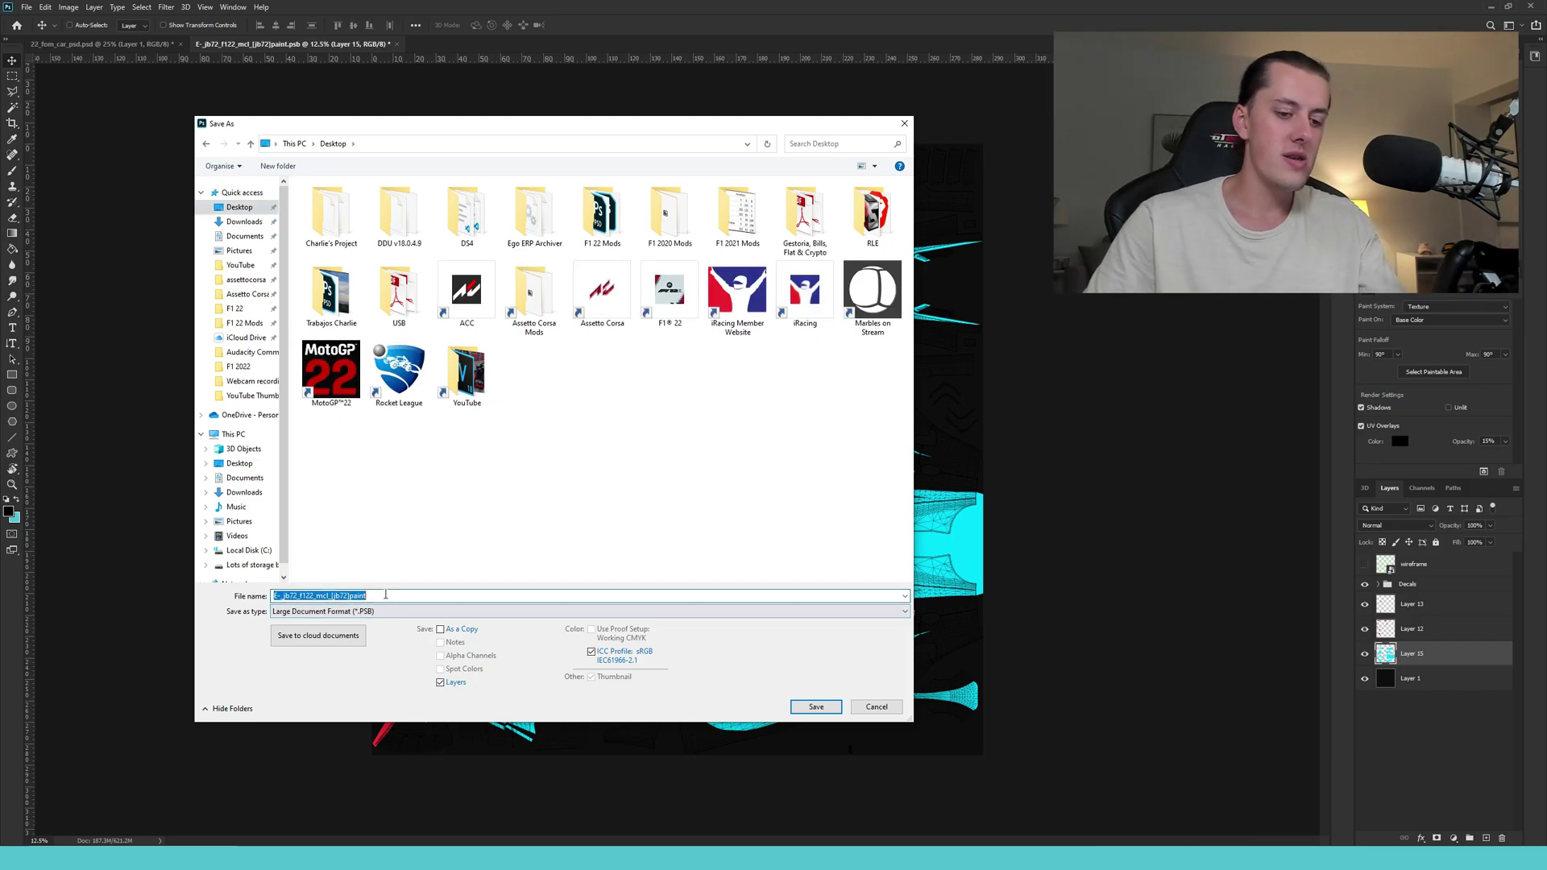
text(My Team Livery)
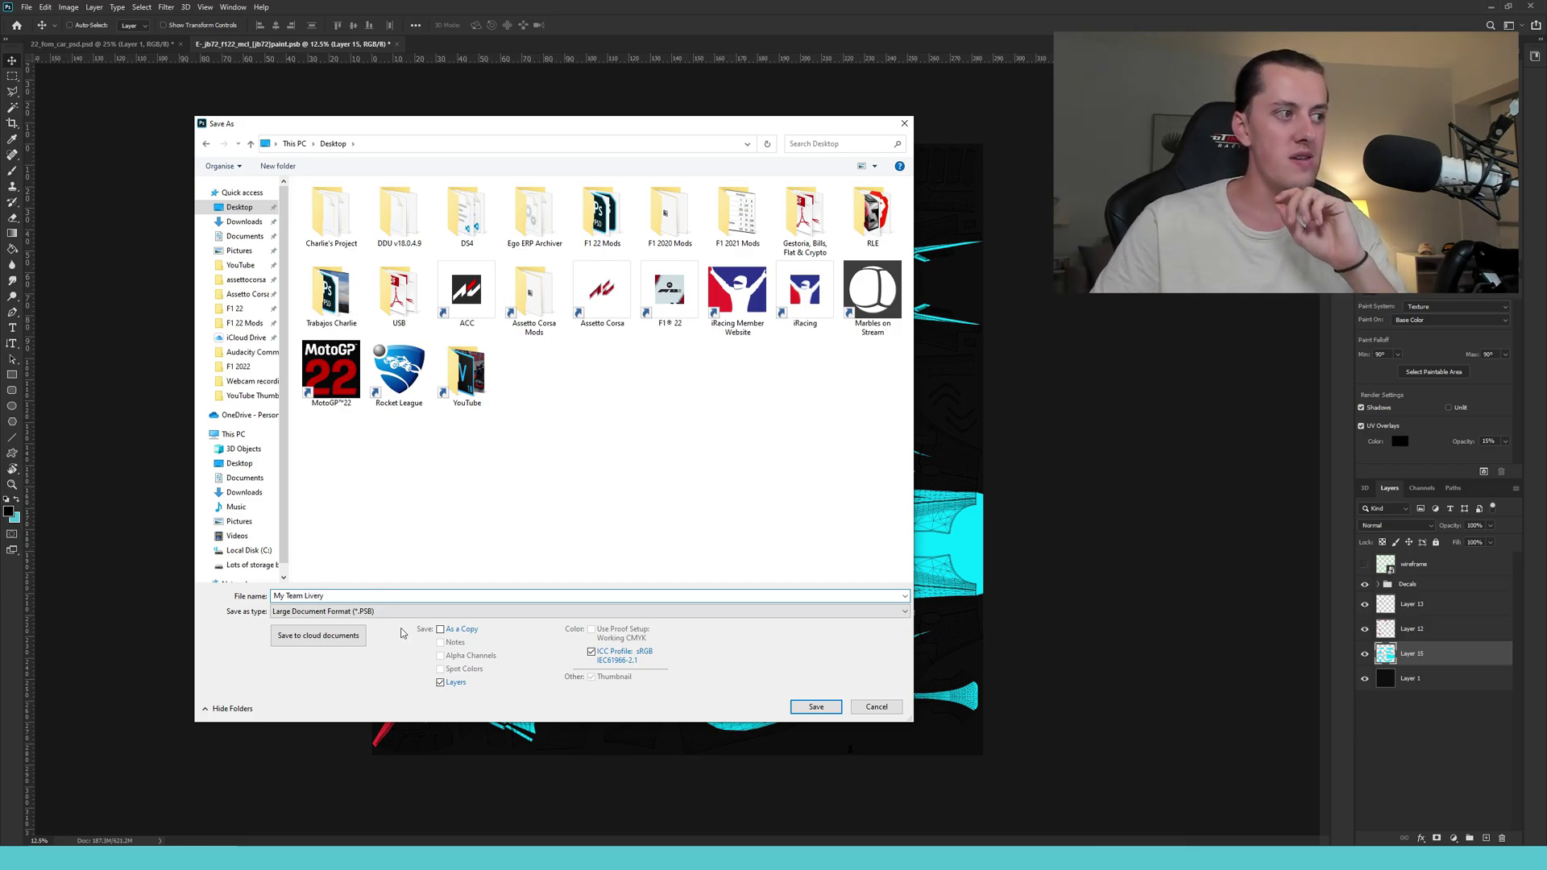
click(397, 611)
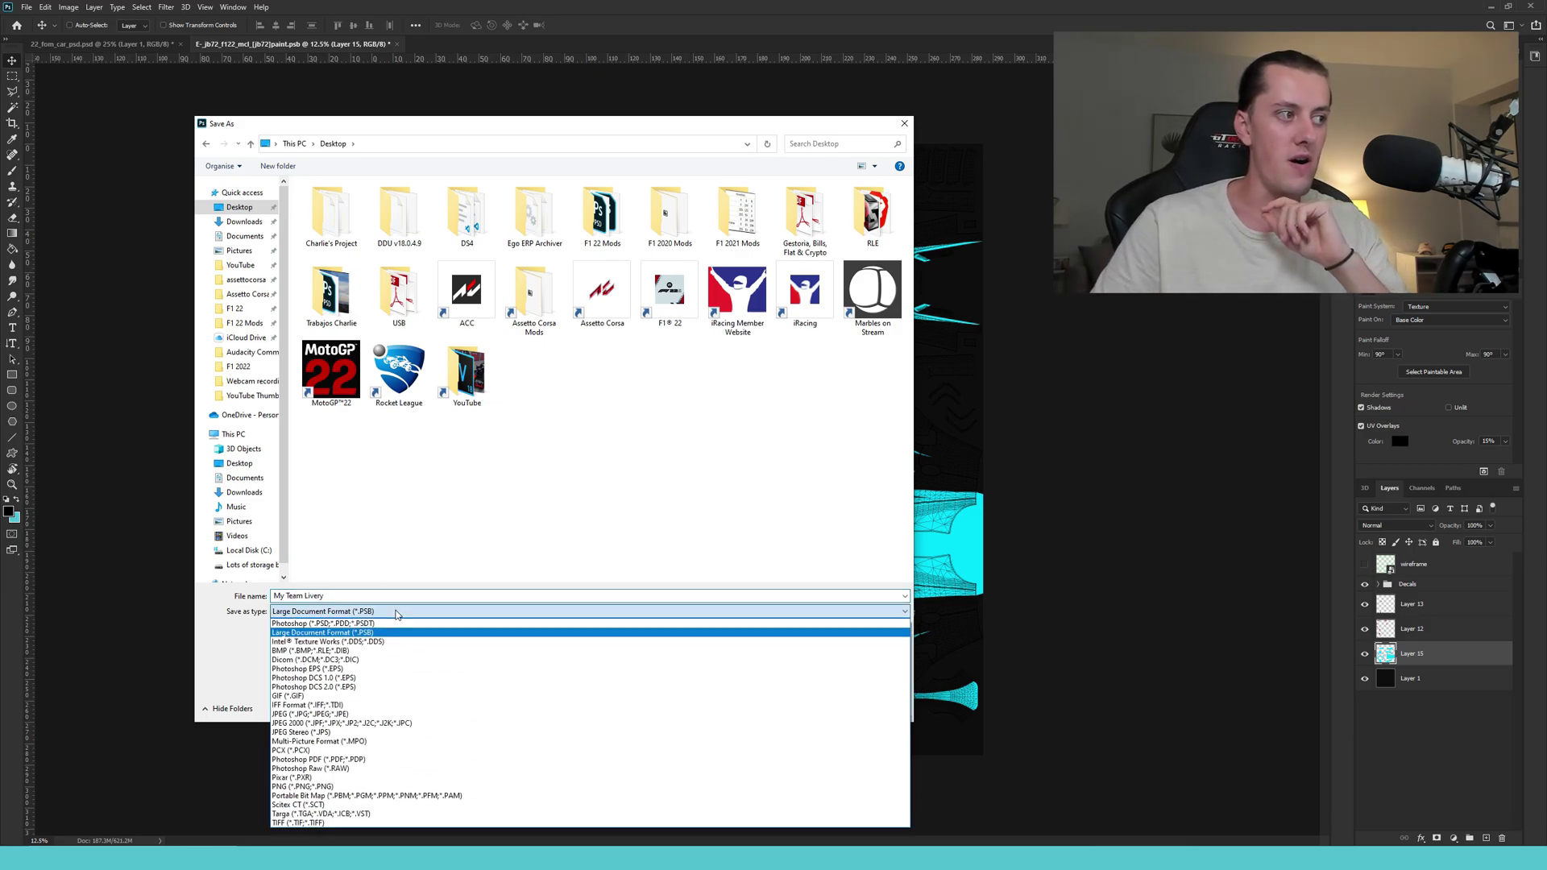
click(295, 624)
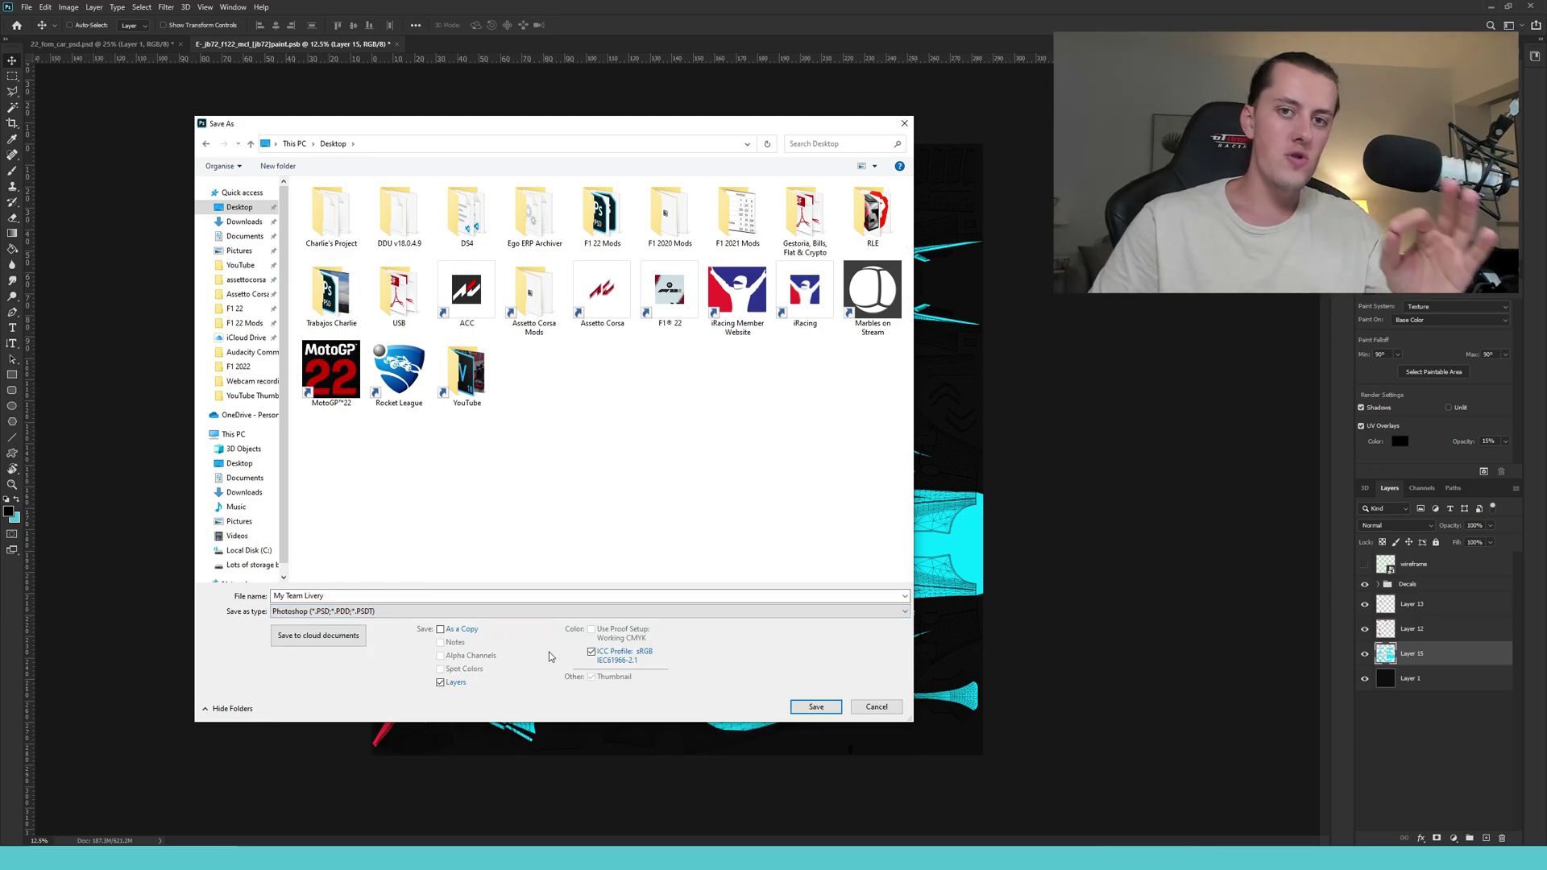
click(813, 707)
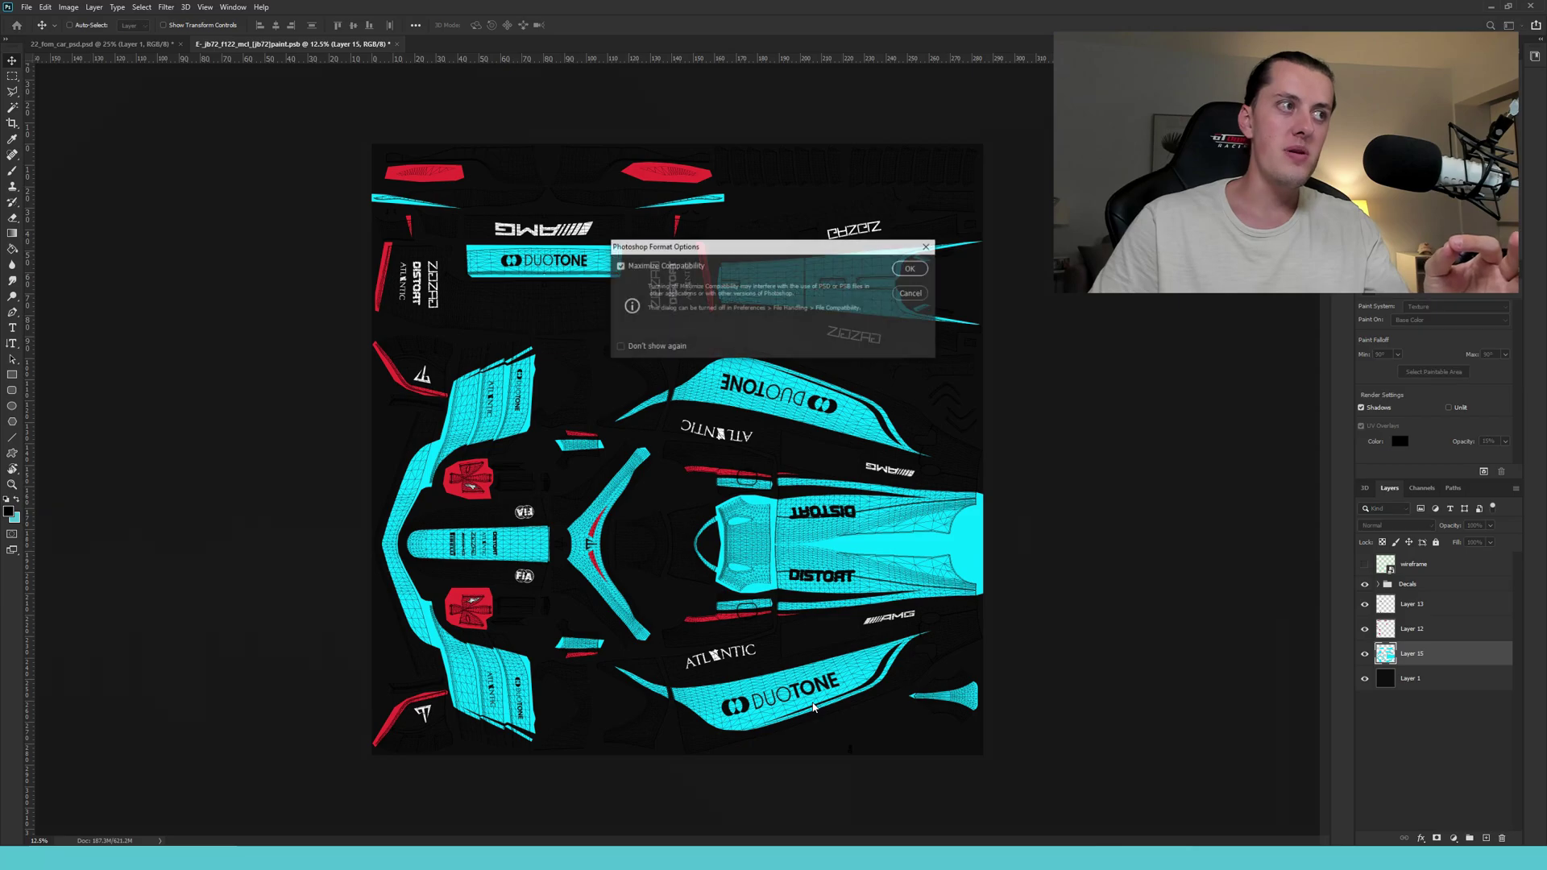
click(912, 277)
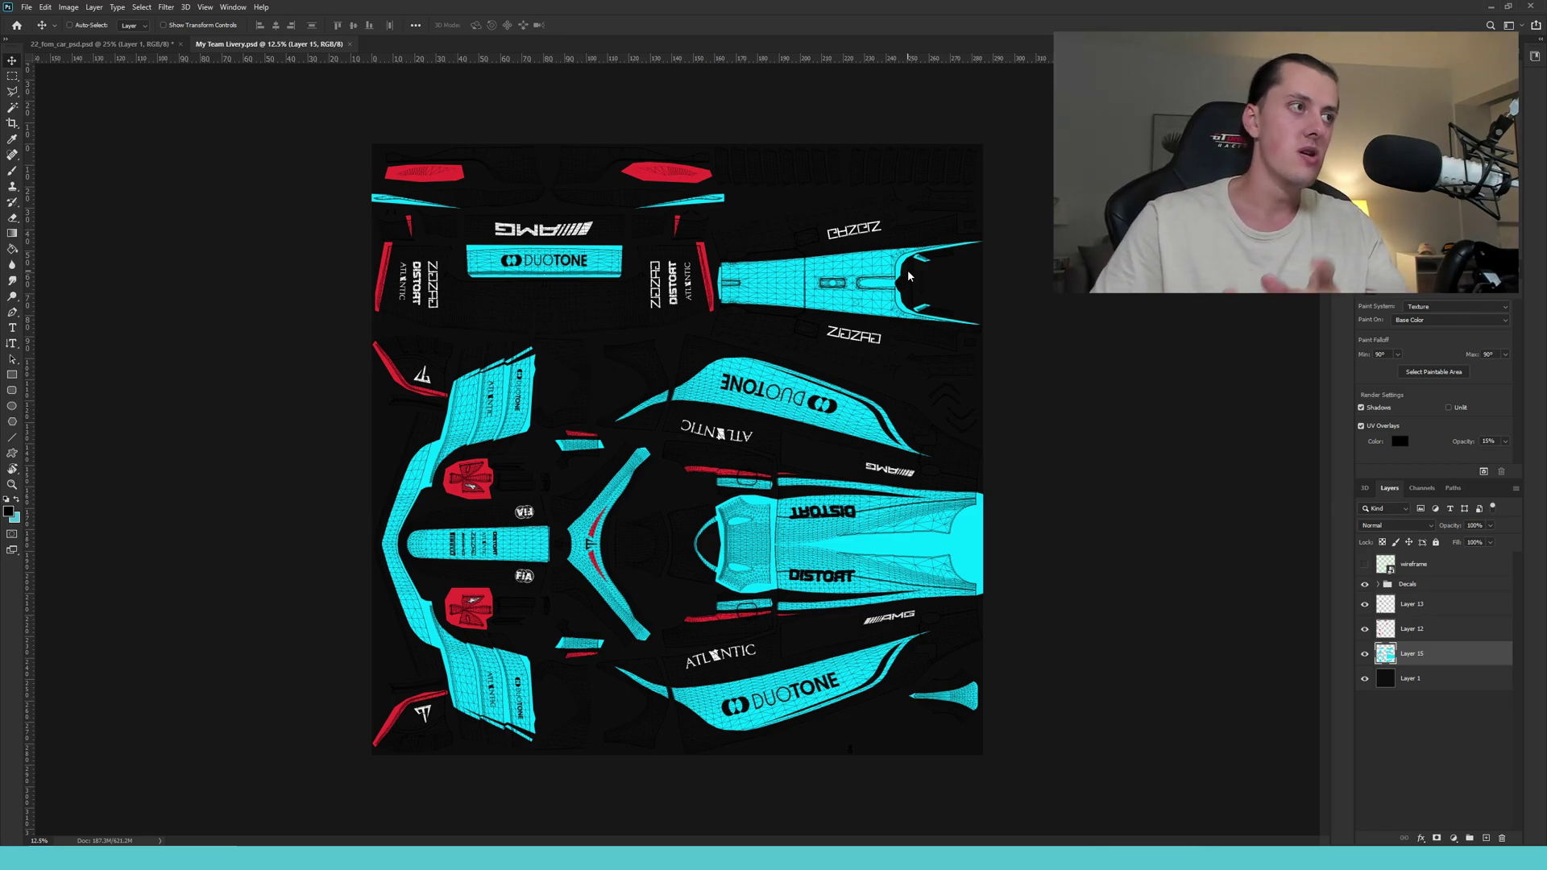
Save a copy of the livery on the Desktop as My Team Livery in Intel Texture Works DDS format.
click(26, 7)
click(45, 148)
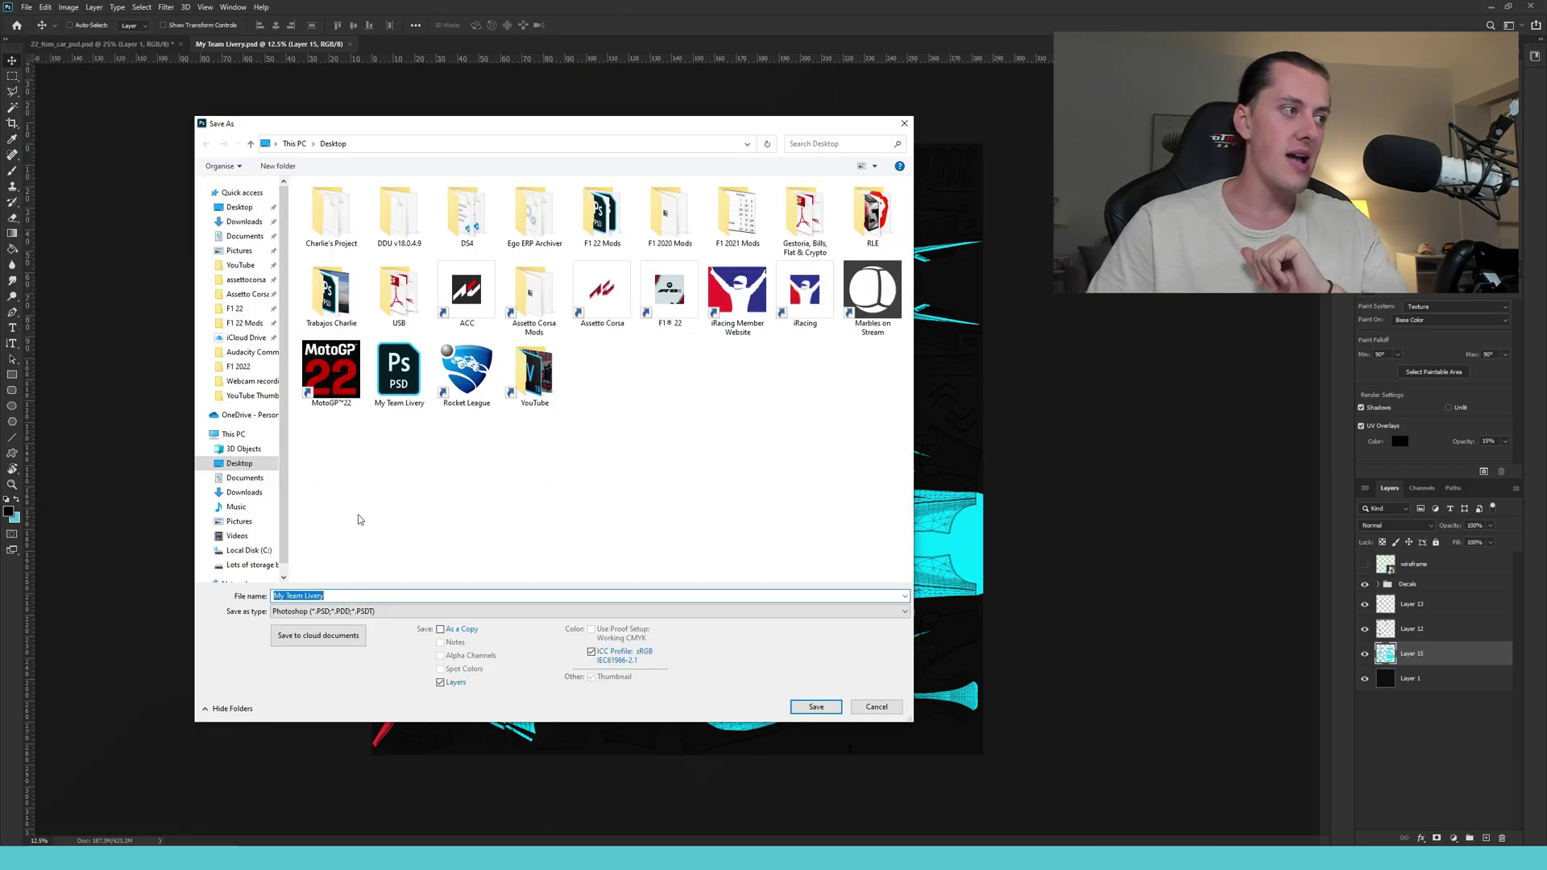
click(346, 615)
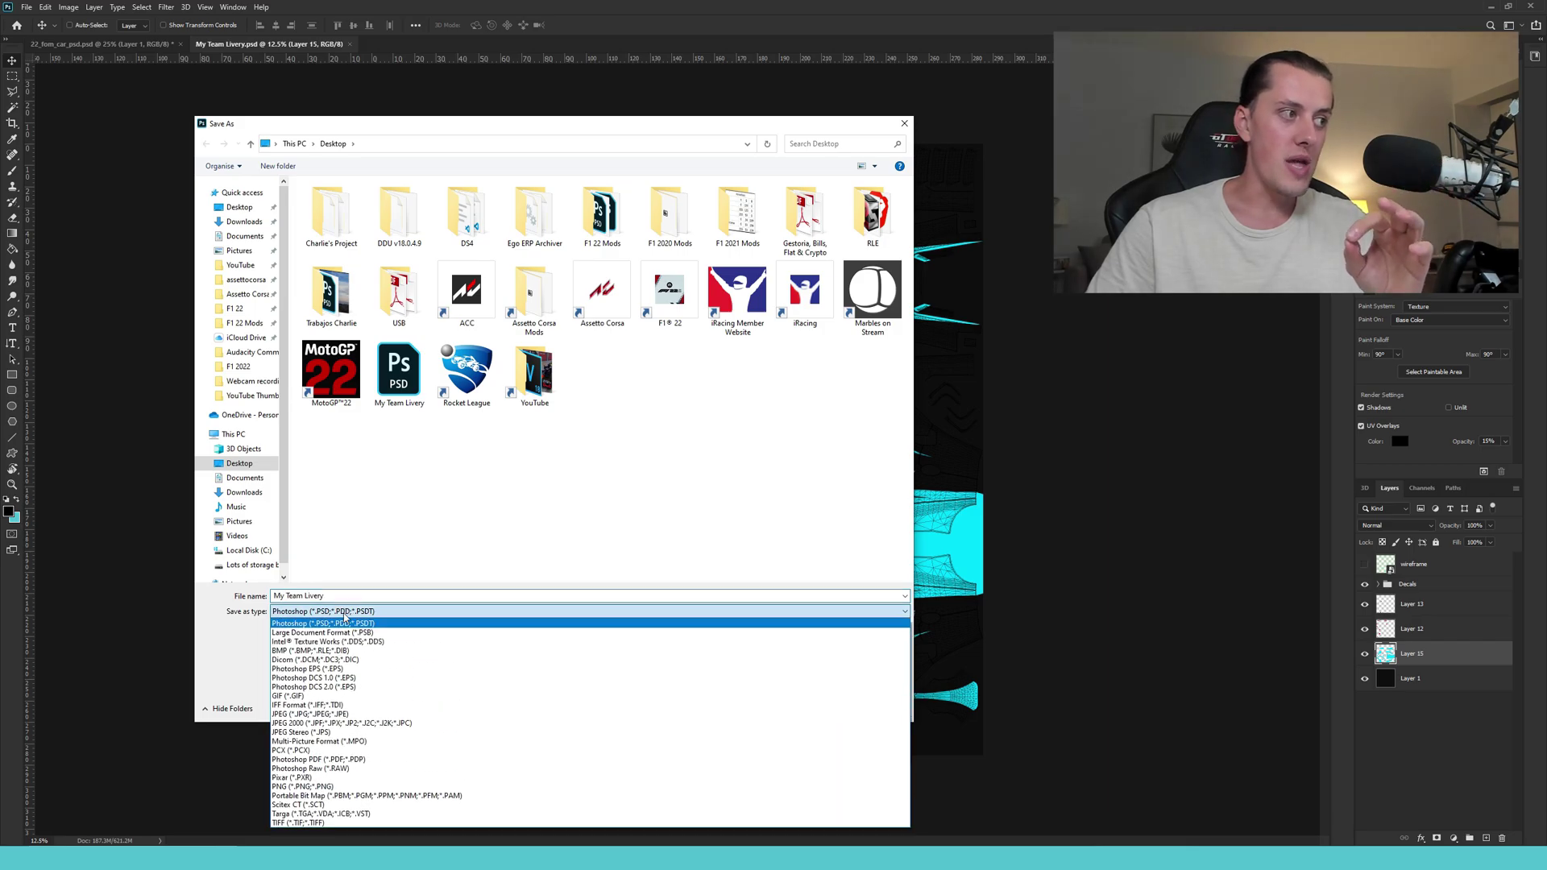
click(402, 643)
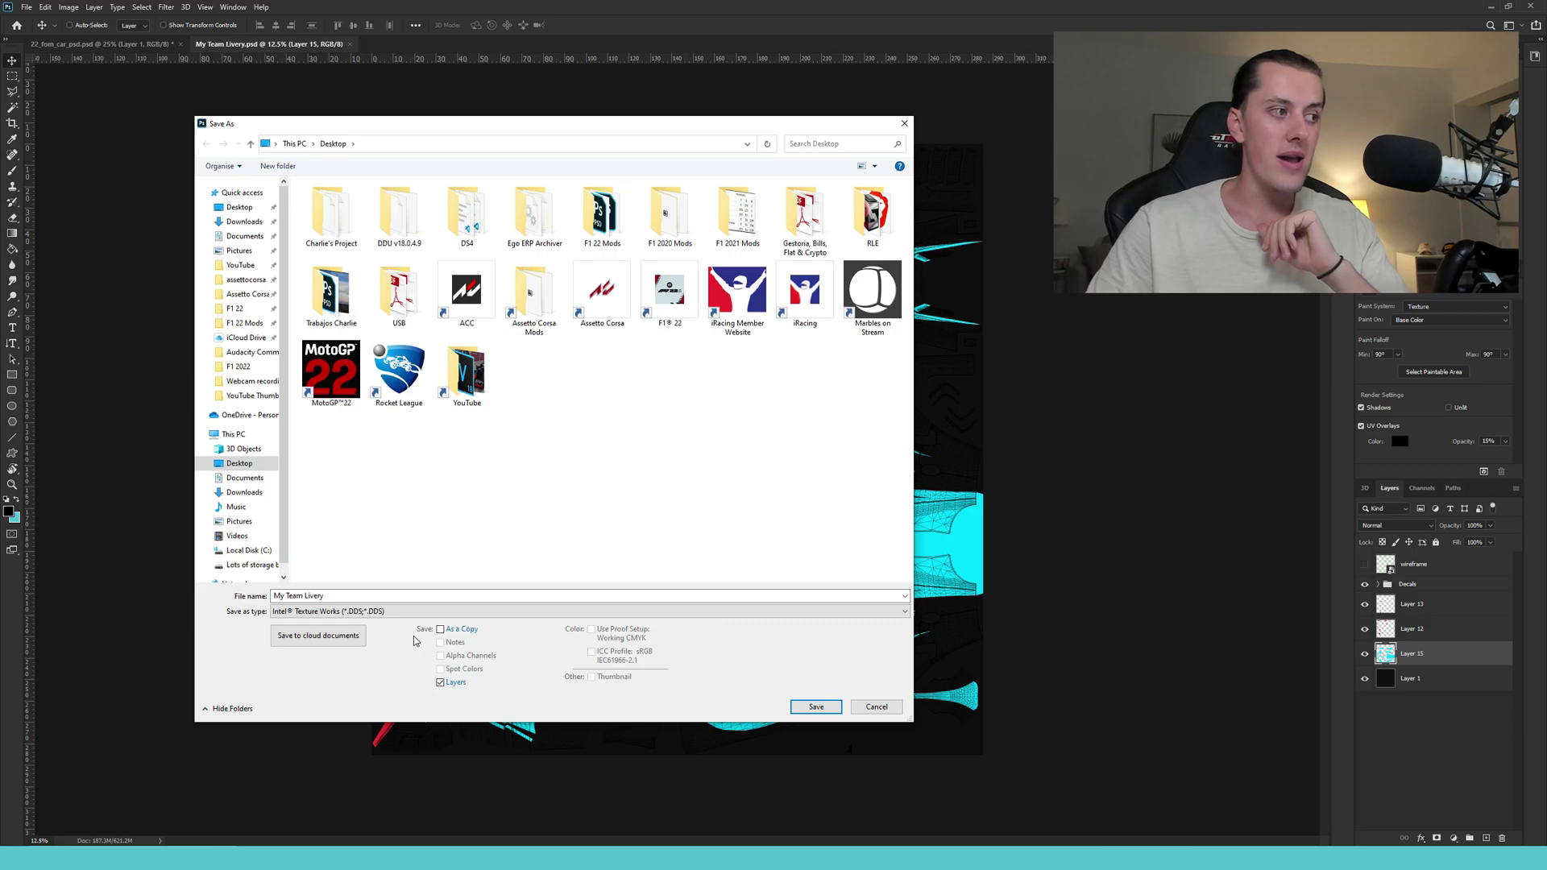
click(343, 617)
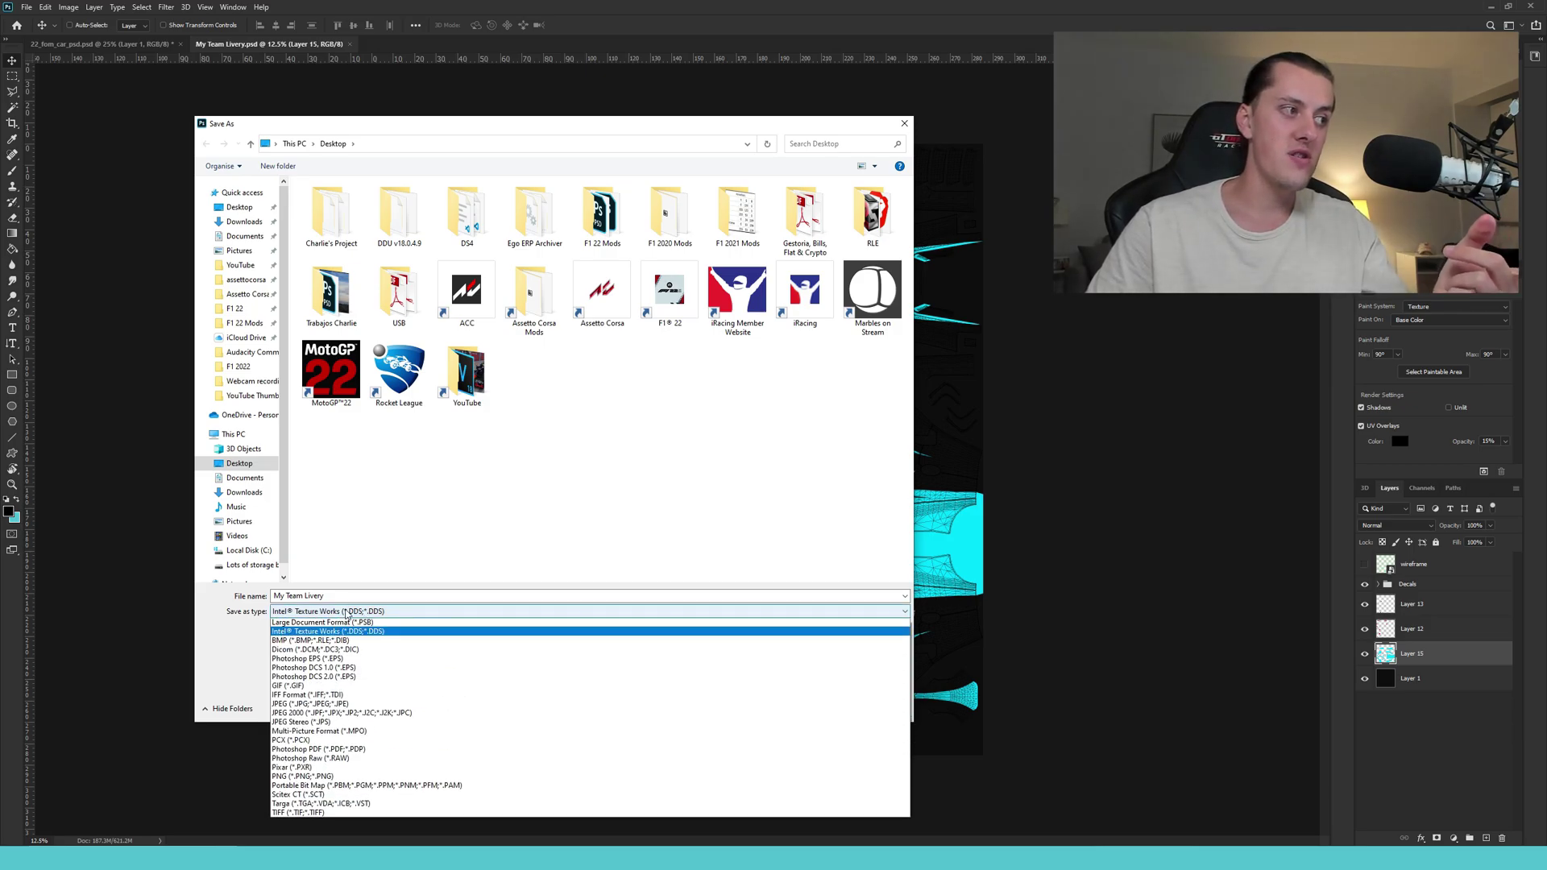
click(388, 614)
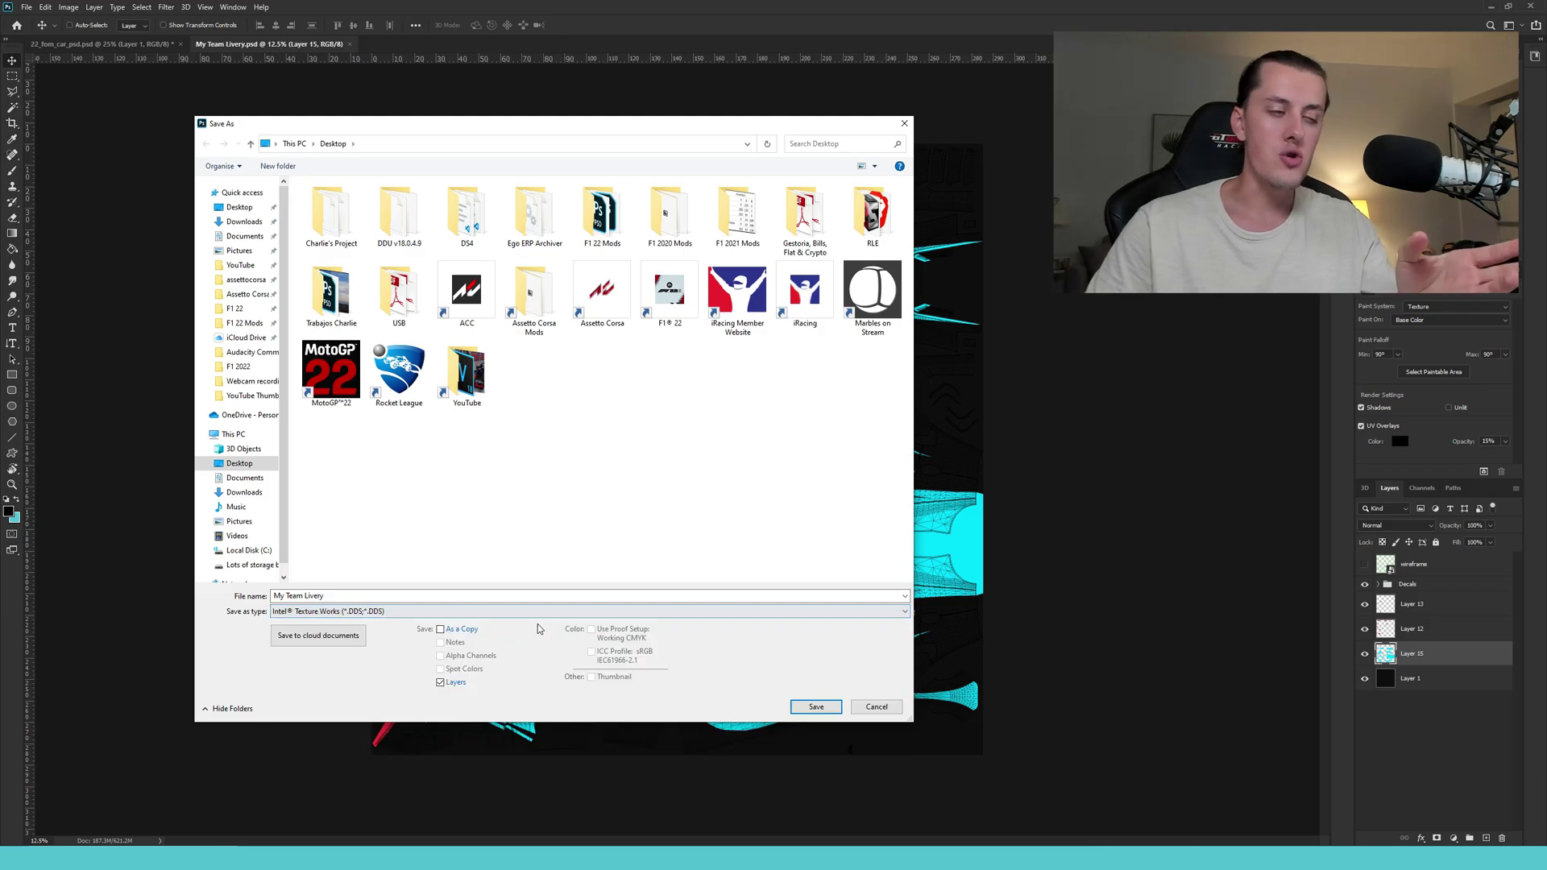
click(815, 707)
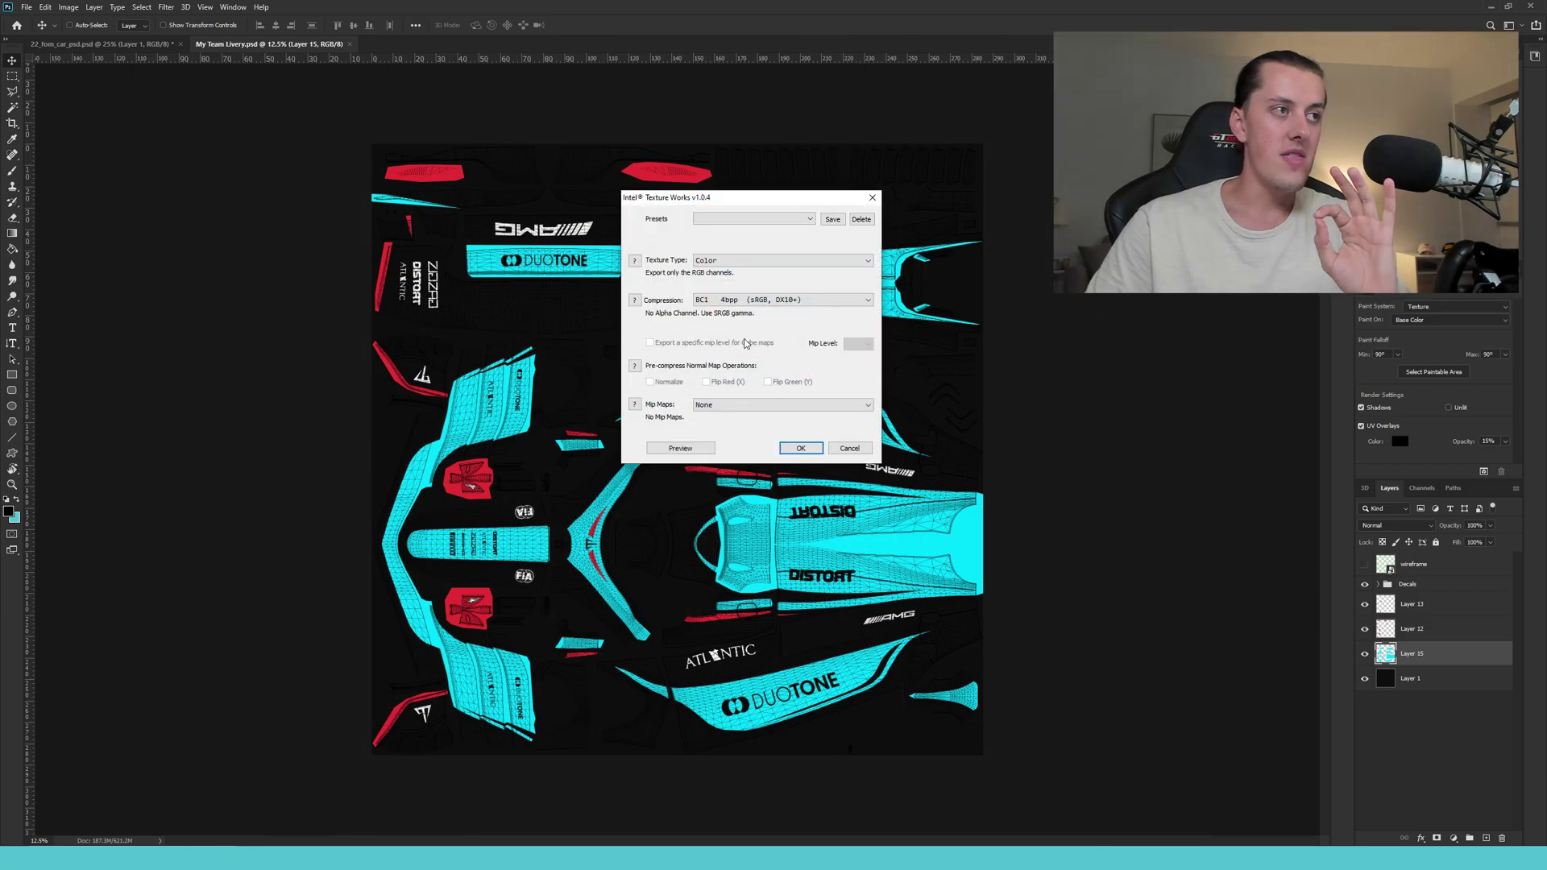
Export the DDS with Color texture type, BC1 4bpp (sRGB, DX10+) compression and no mip maps.
click(743, 267)
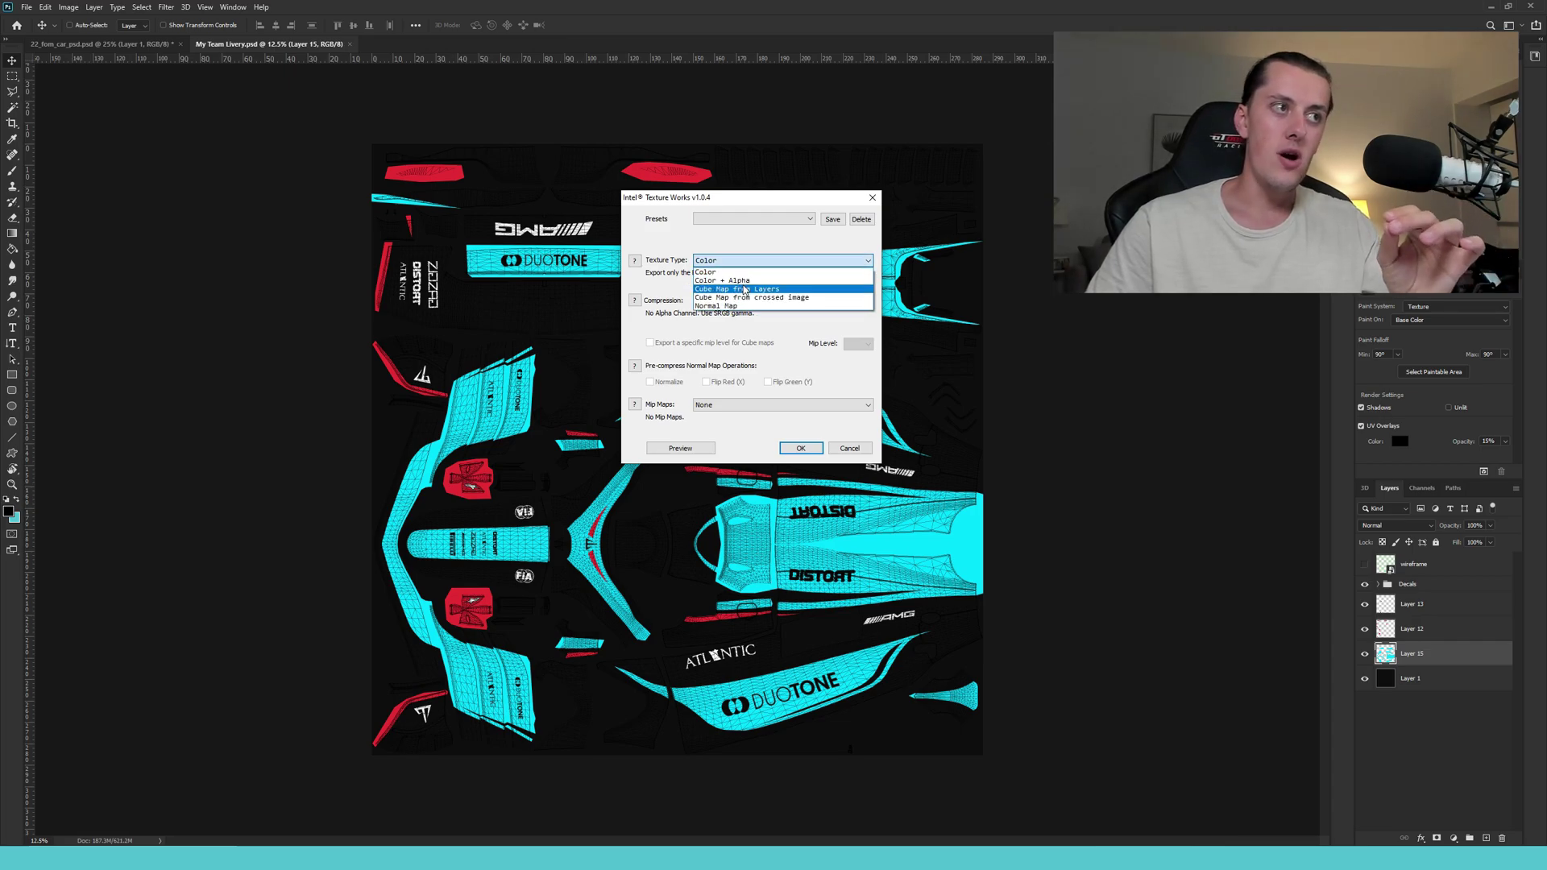
click(746, 271)
click(746, 300)
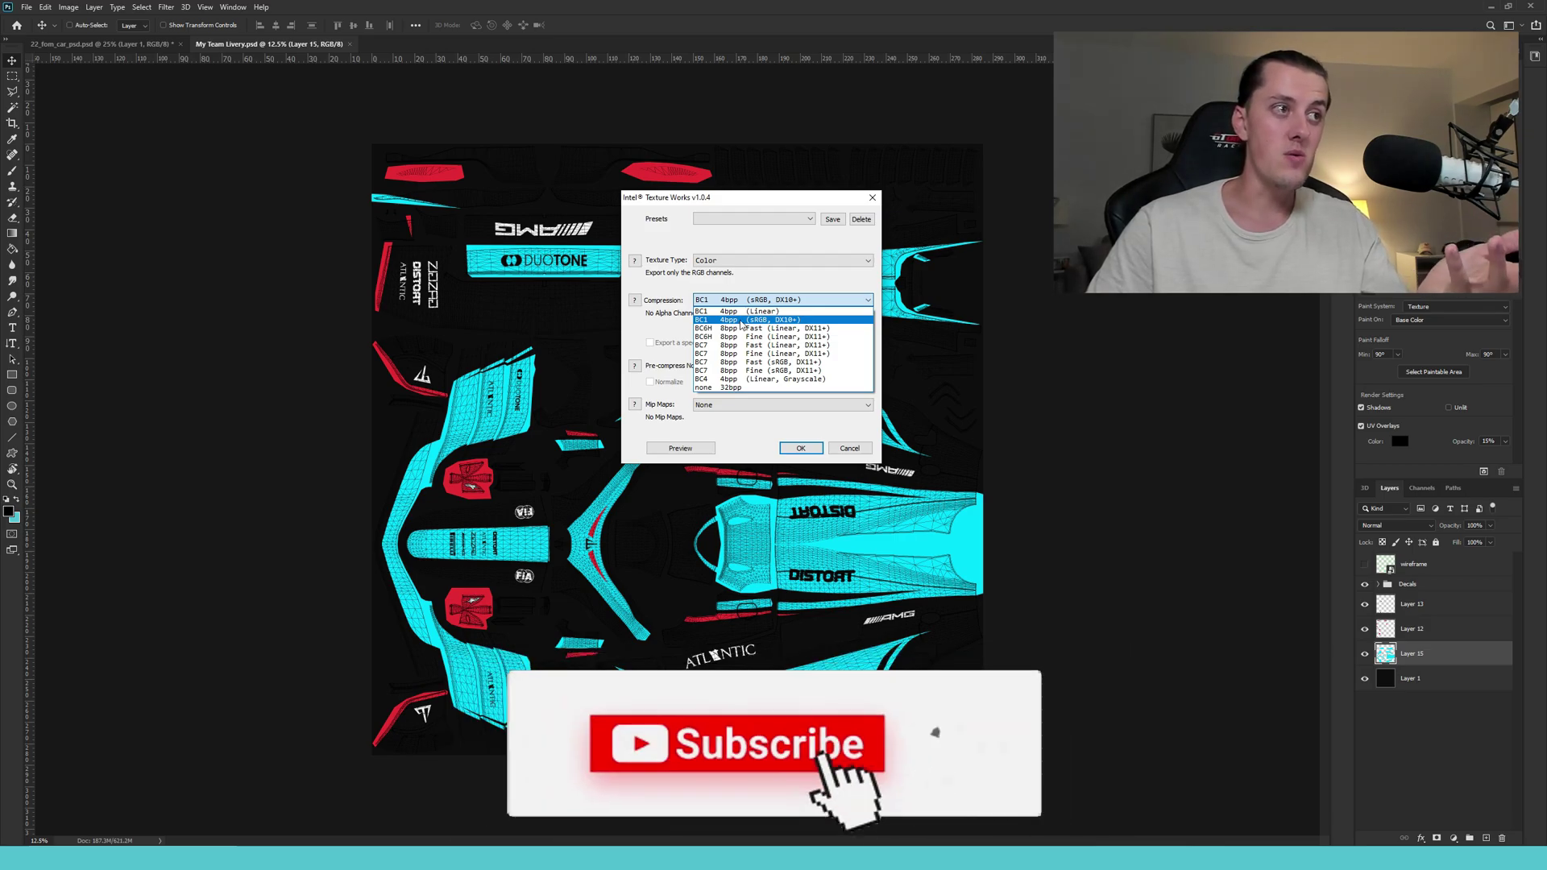
click(740, 322)
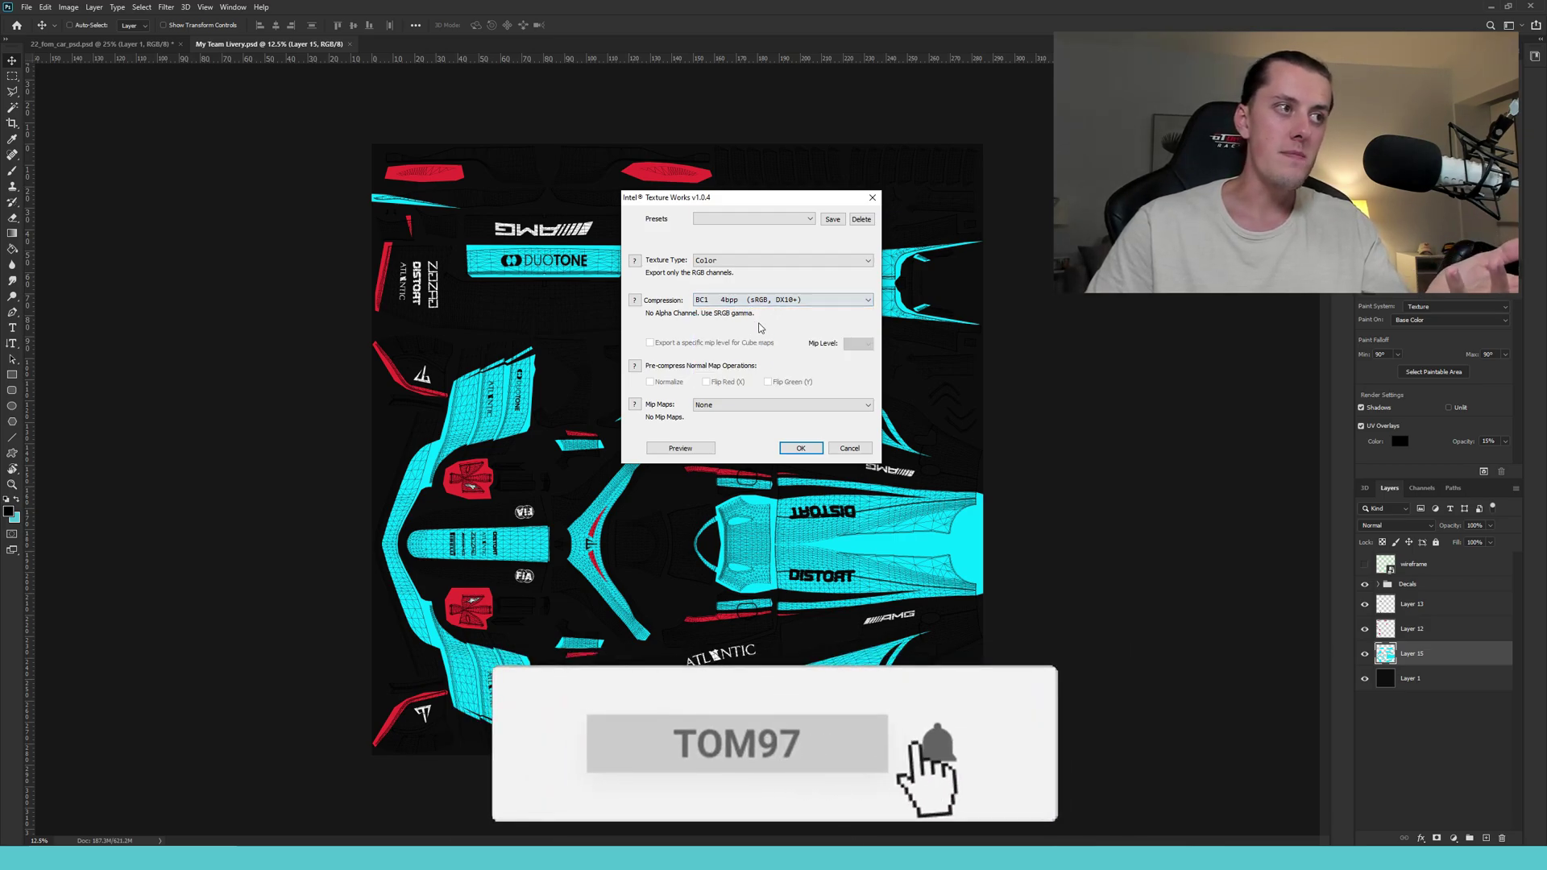
click(734, 404)
click(732, 409)
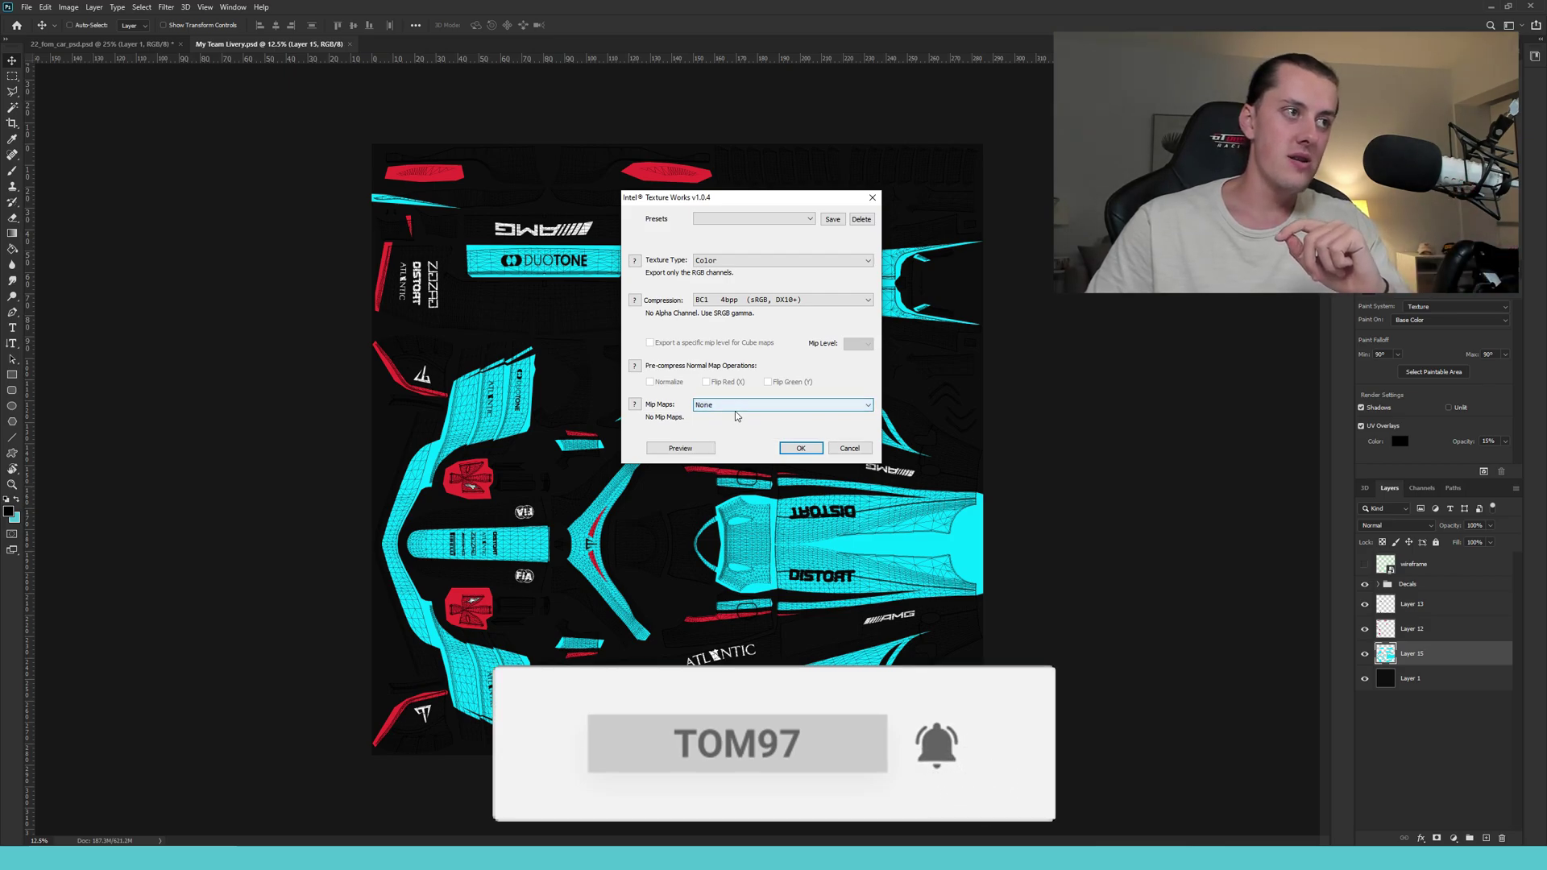
click(801, 448)
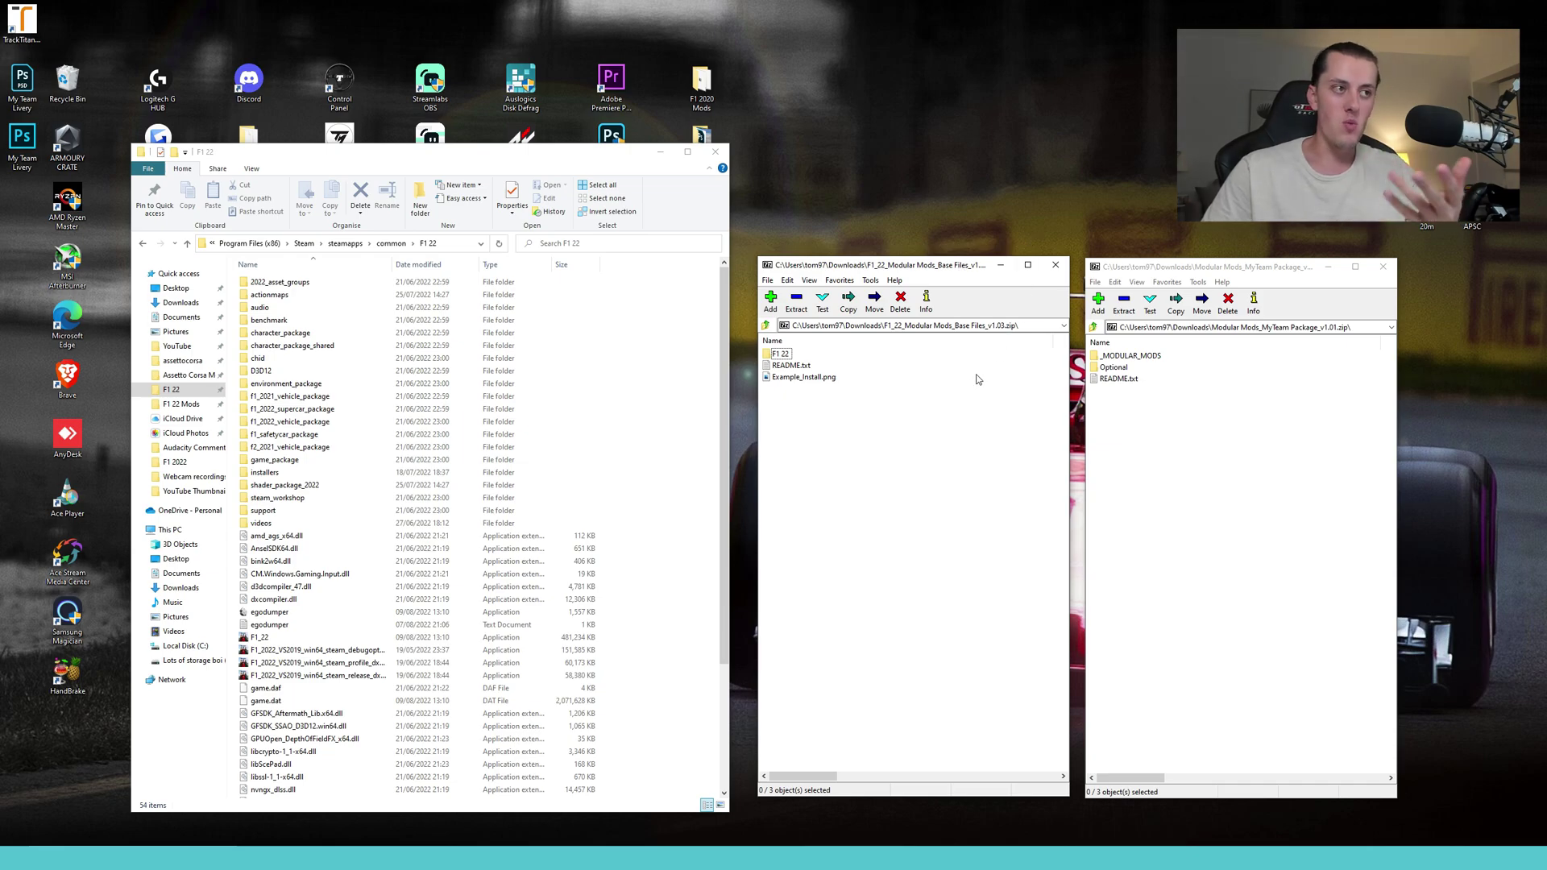
Read the installation and removal instructions in README.txt of the F1_22_Modular Mods_Base Files archive, and close the file.
click(792, 367)
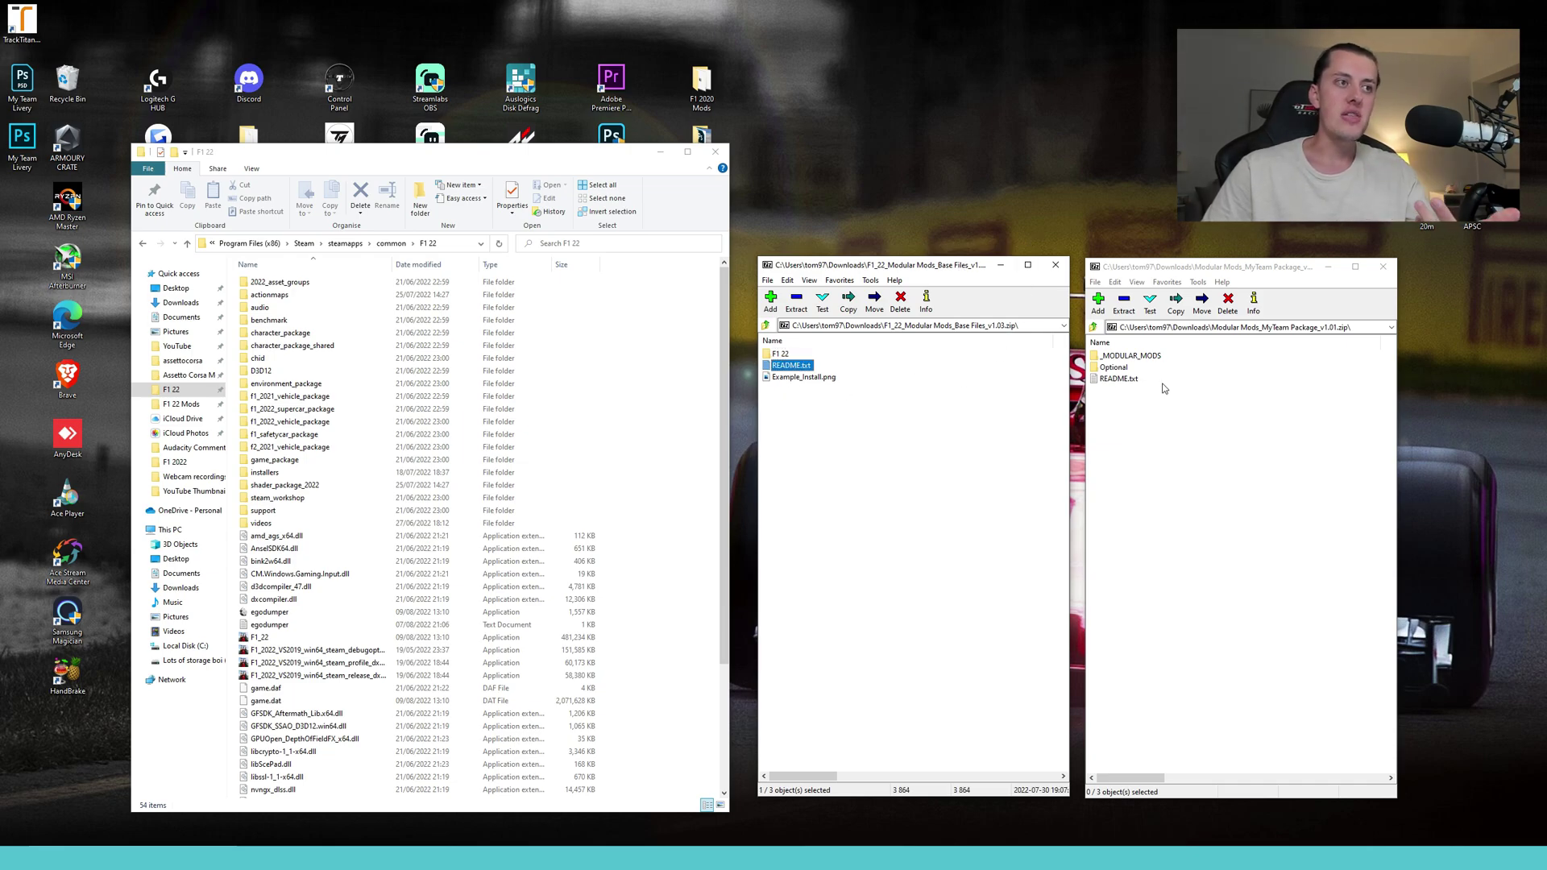
double_click(792, 367)
scroll(1222, 234, down, 2)
scroll(1021, 230, down, 4)
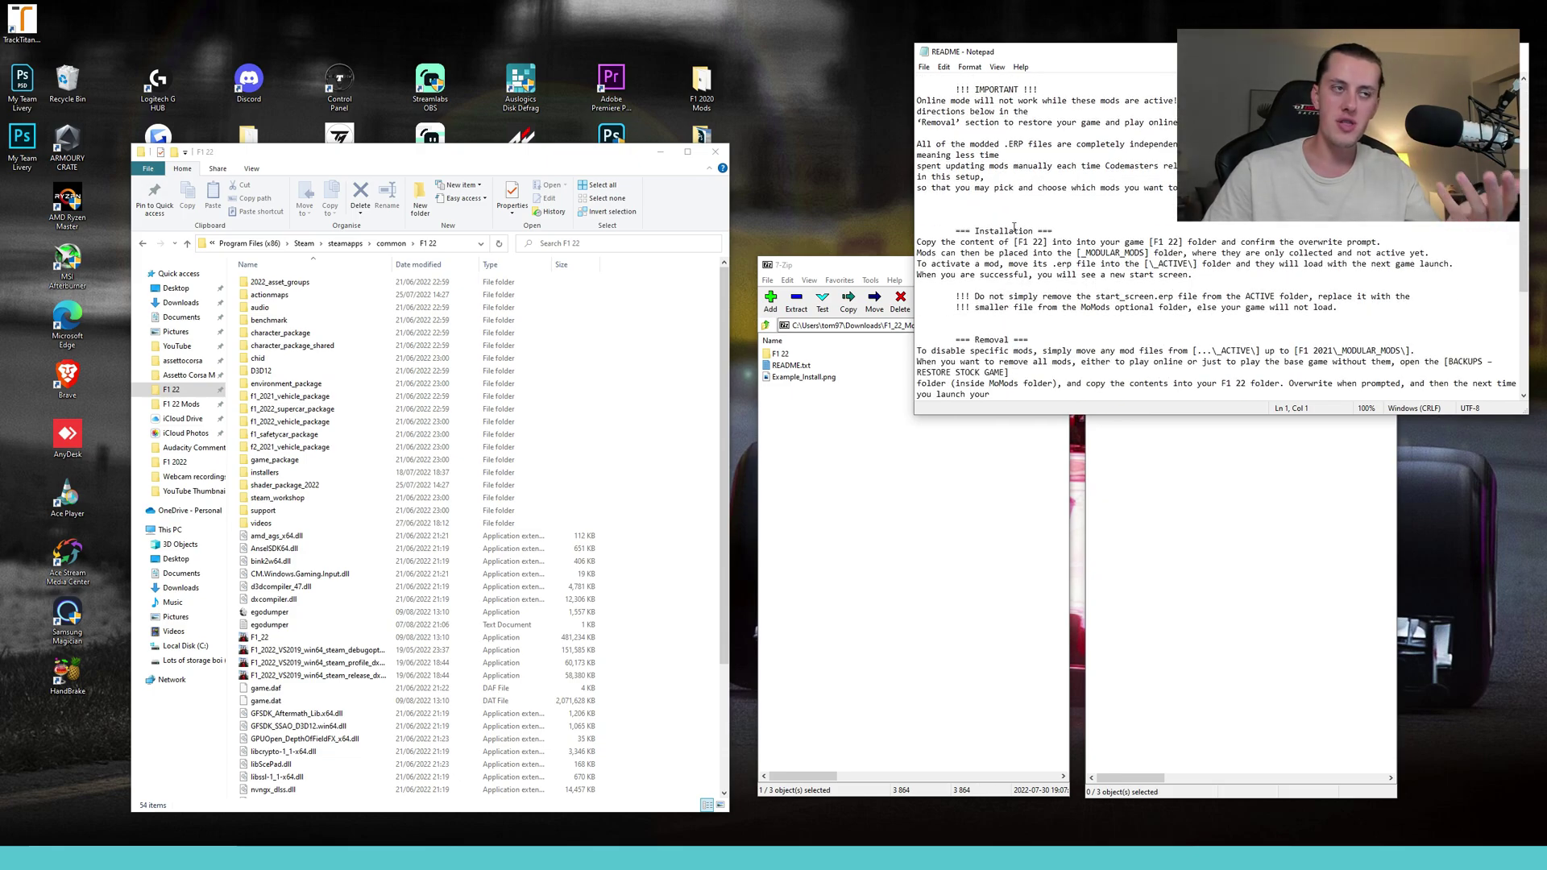
scroll(1161, 241, down, 2)
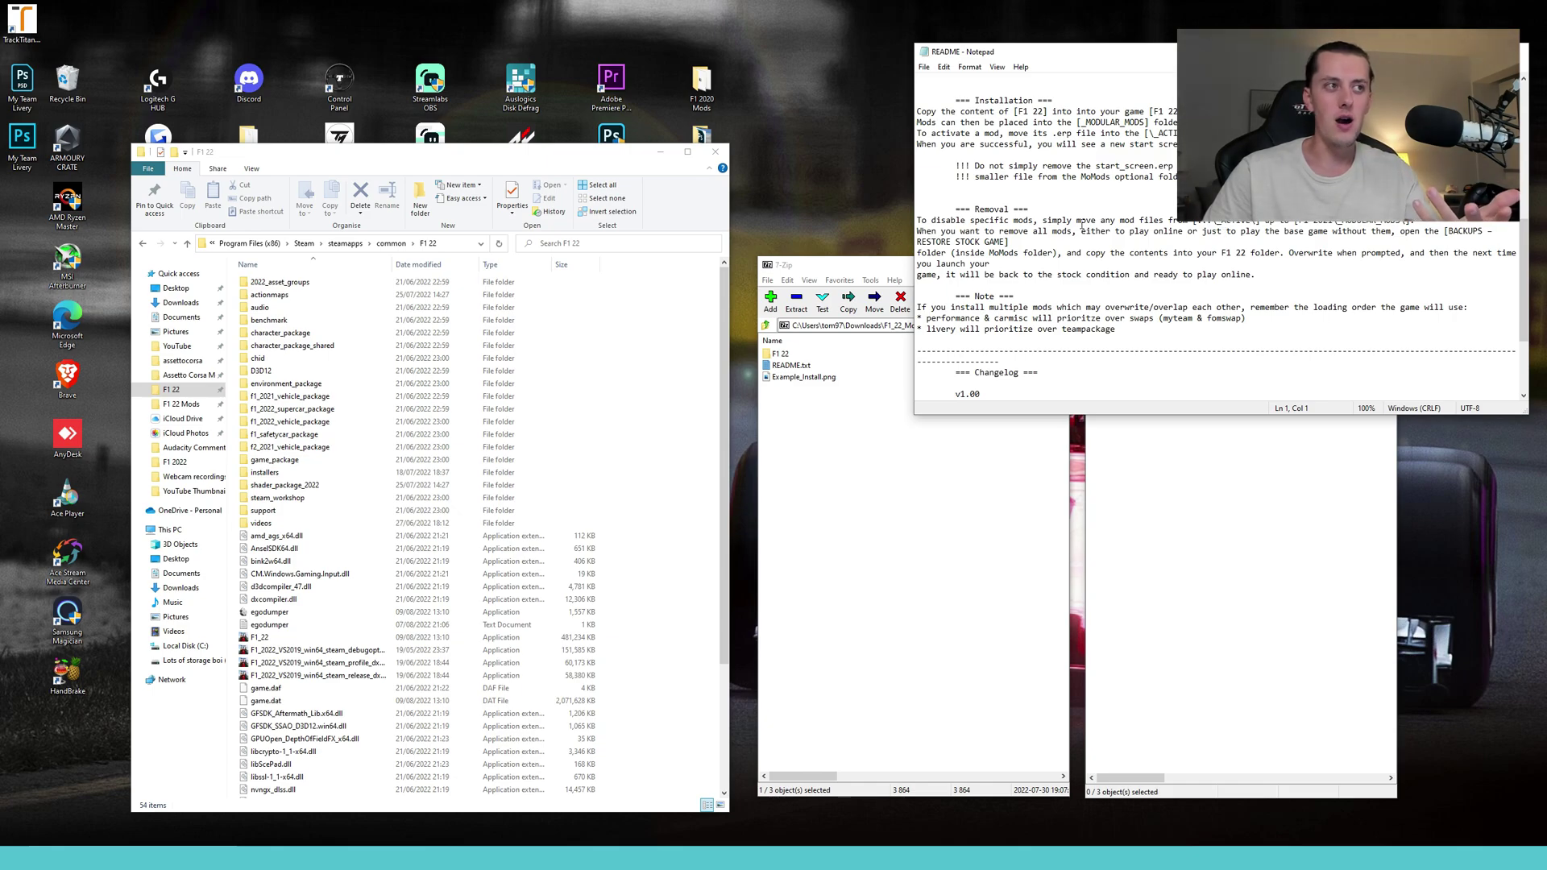
drag(972, 205, 1205, 299)
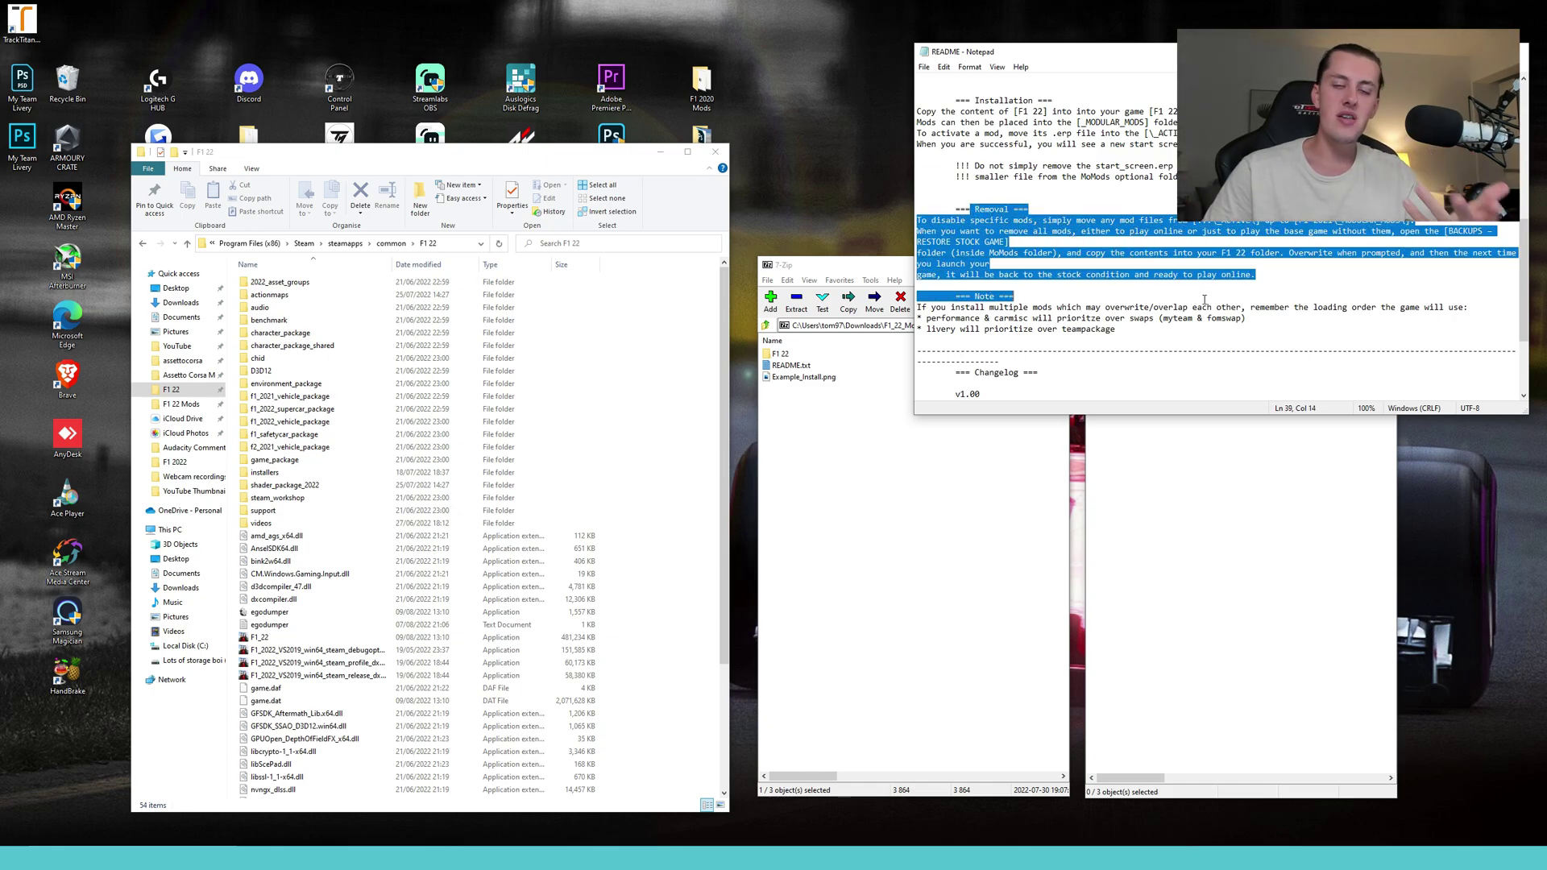
click(1205, 295)
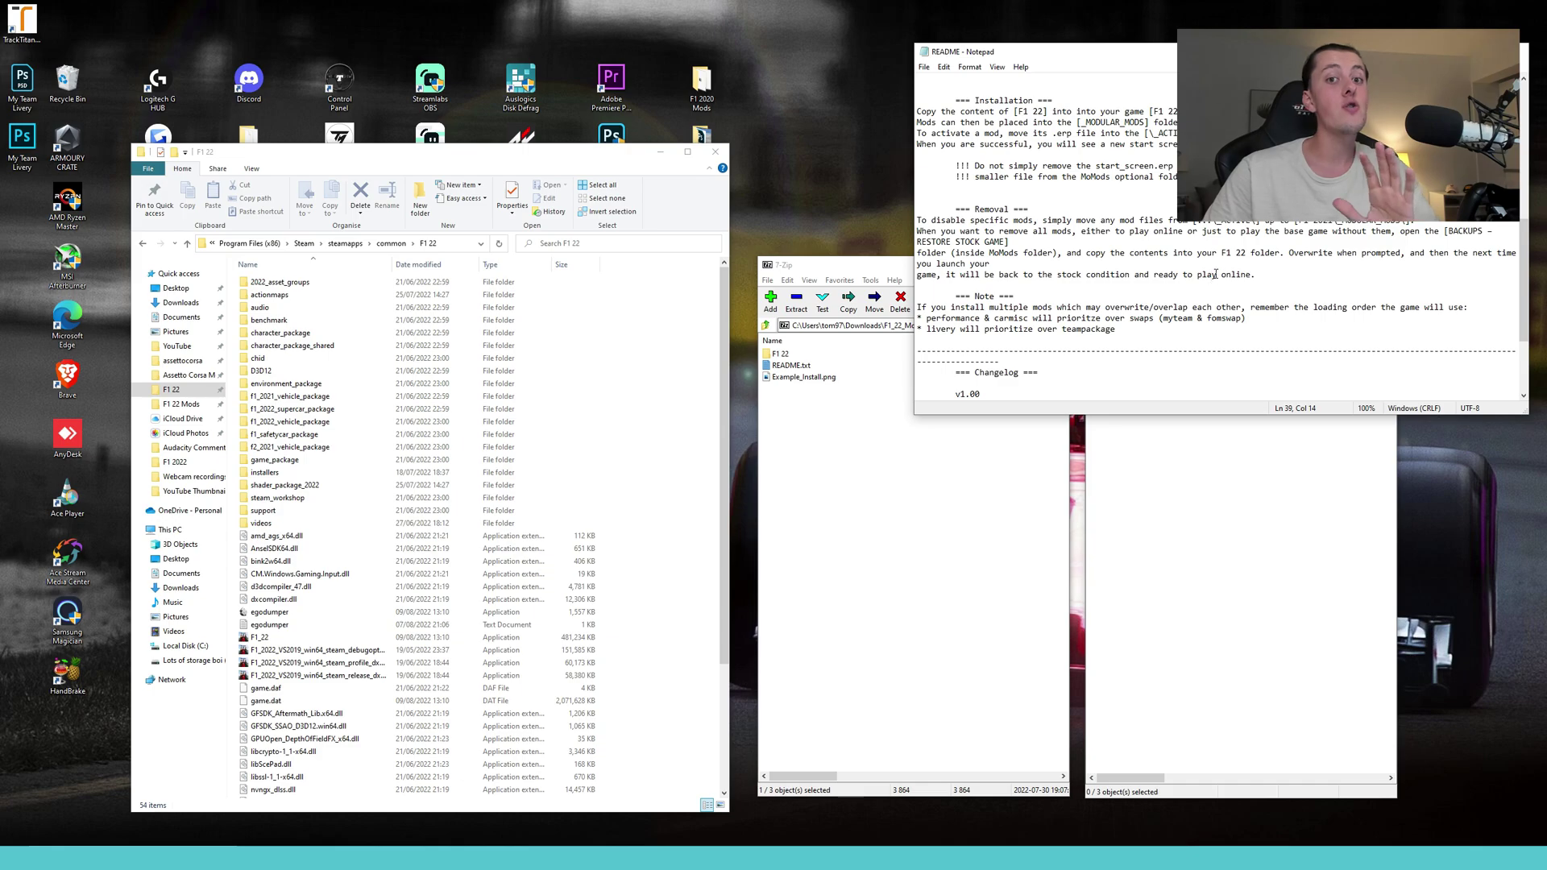
click(1520, 50)
click(846, 433)
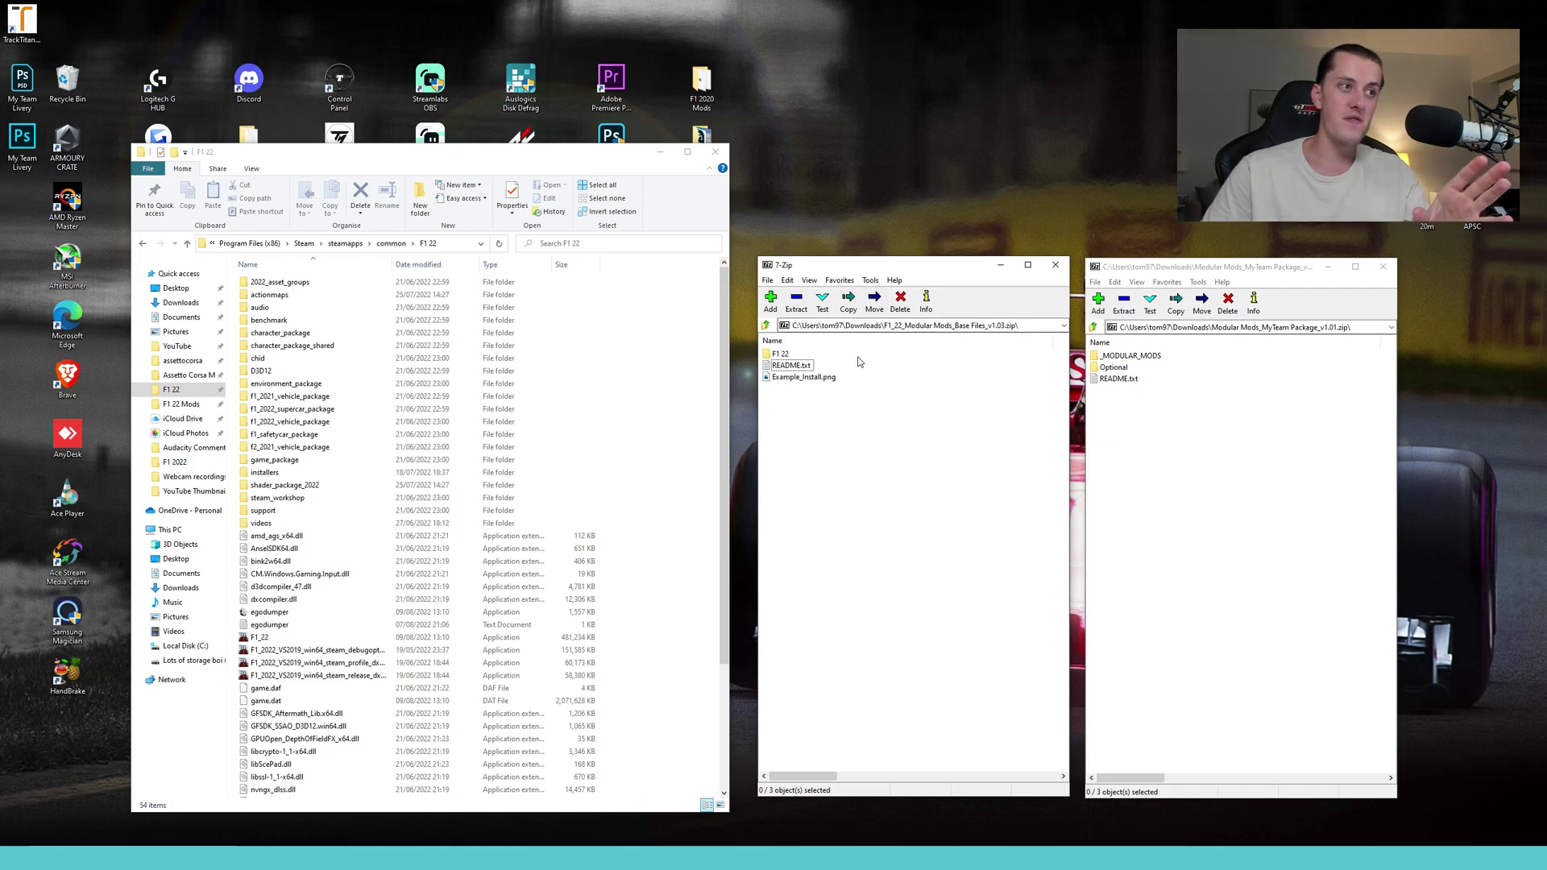
Look through the ERP files in the _MODULAR_MODS folder of the MyTeam Package archive, and return to the archive's root.
click(1231, 420)
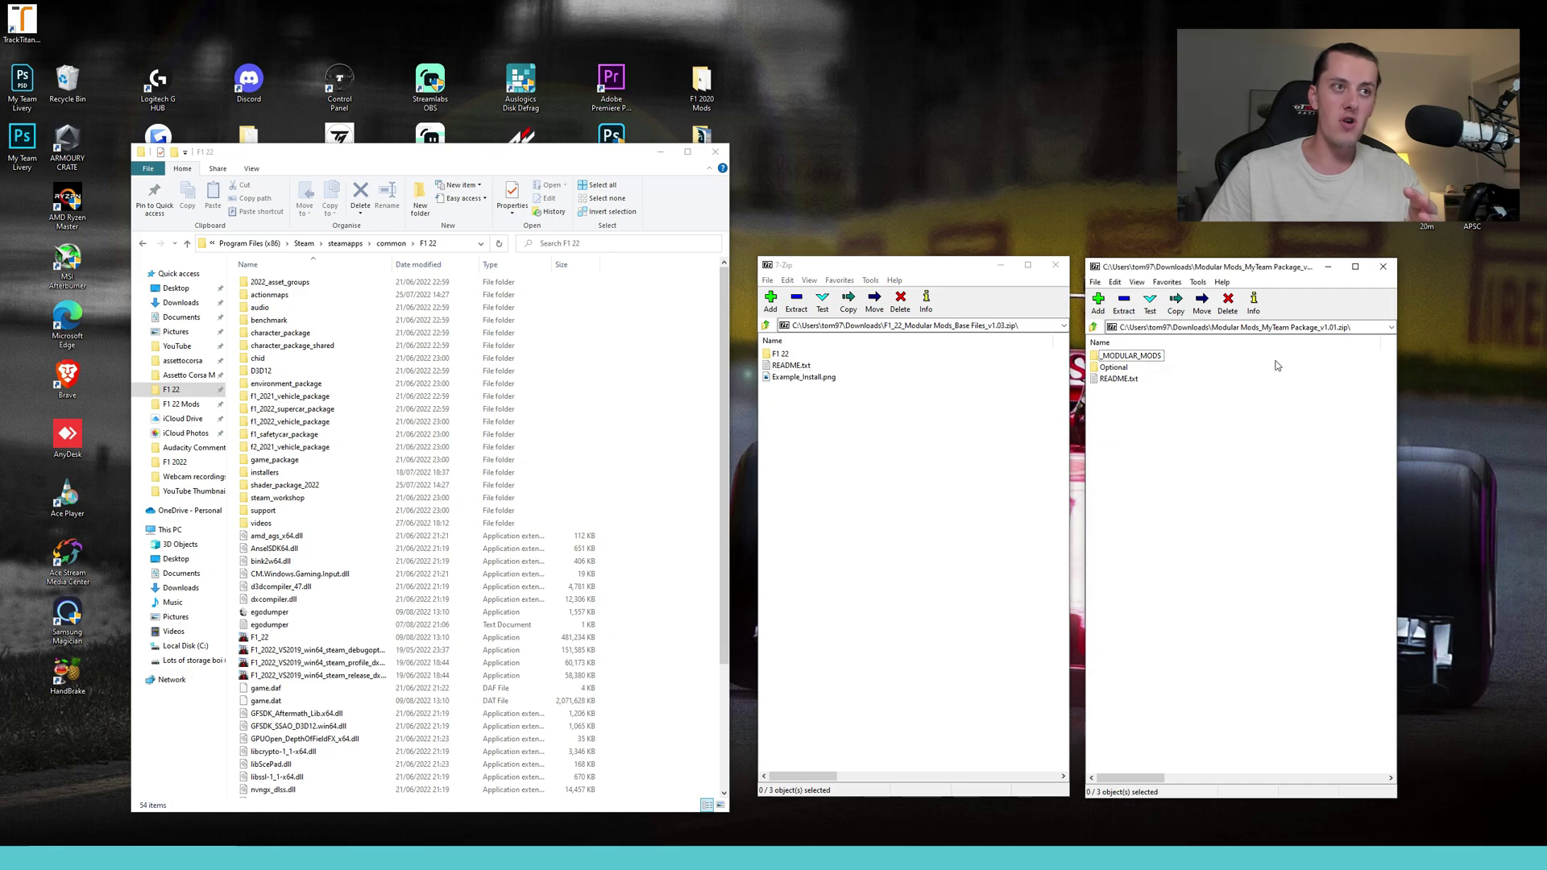
double_click(1160, 353)
click(1137, 368)
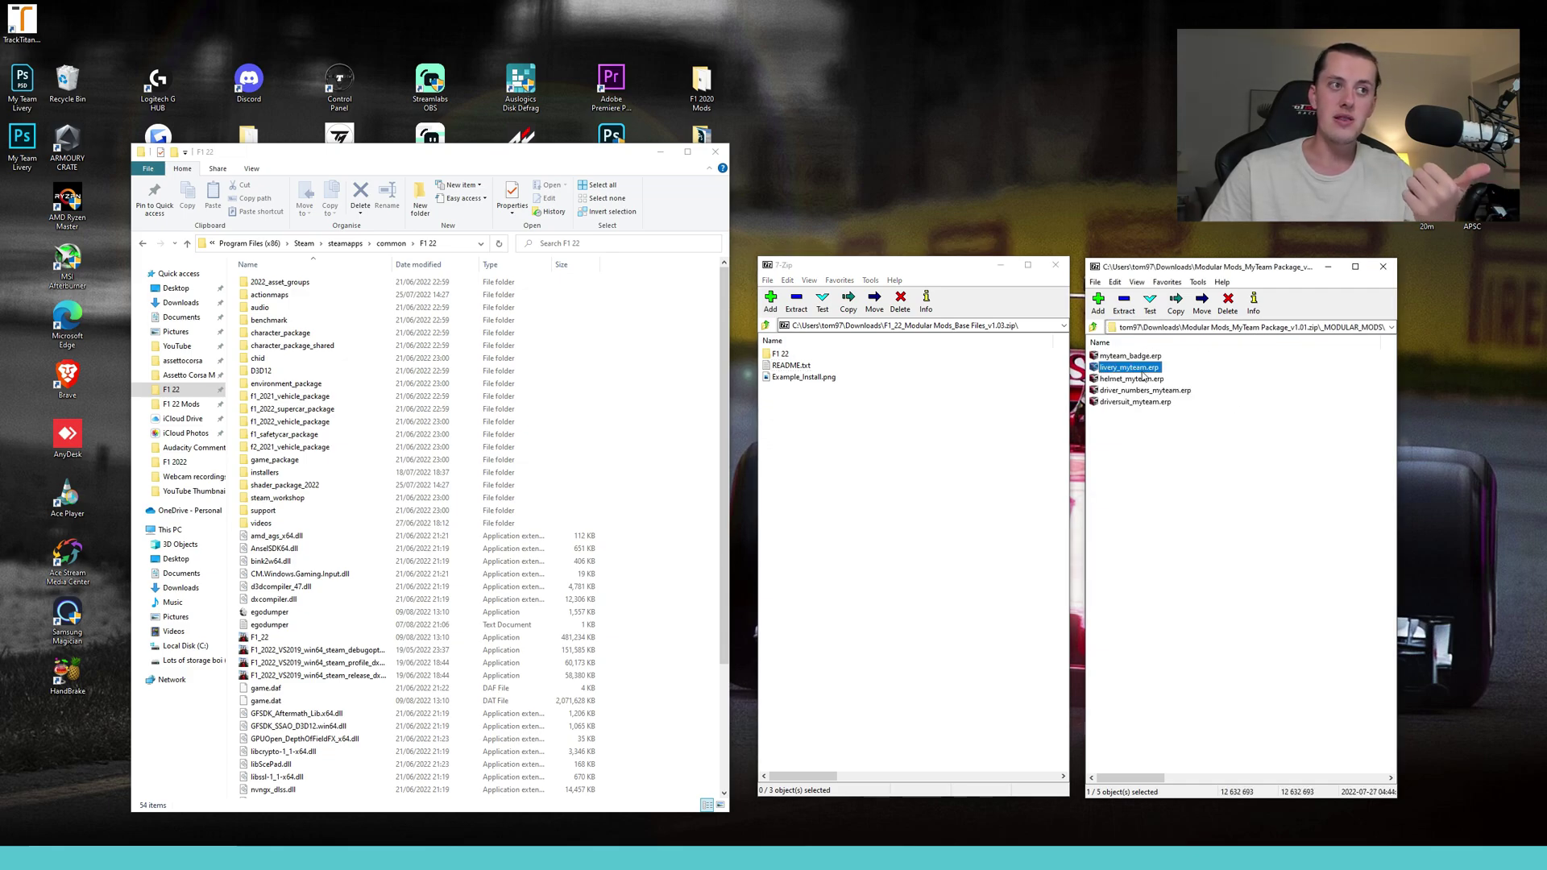
click(1146, 380)
click(1150, 390)
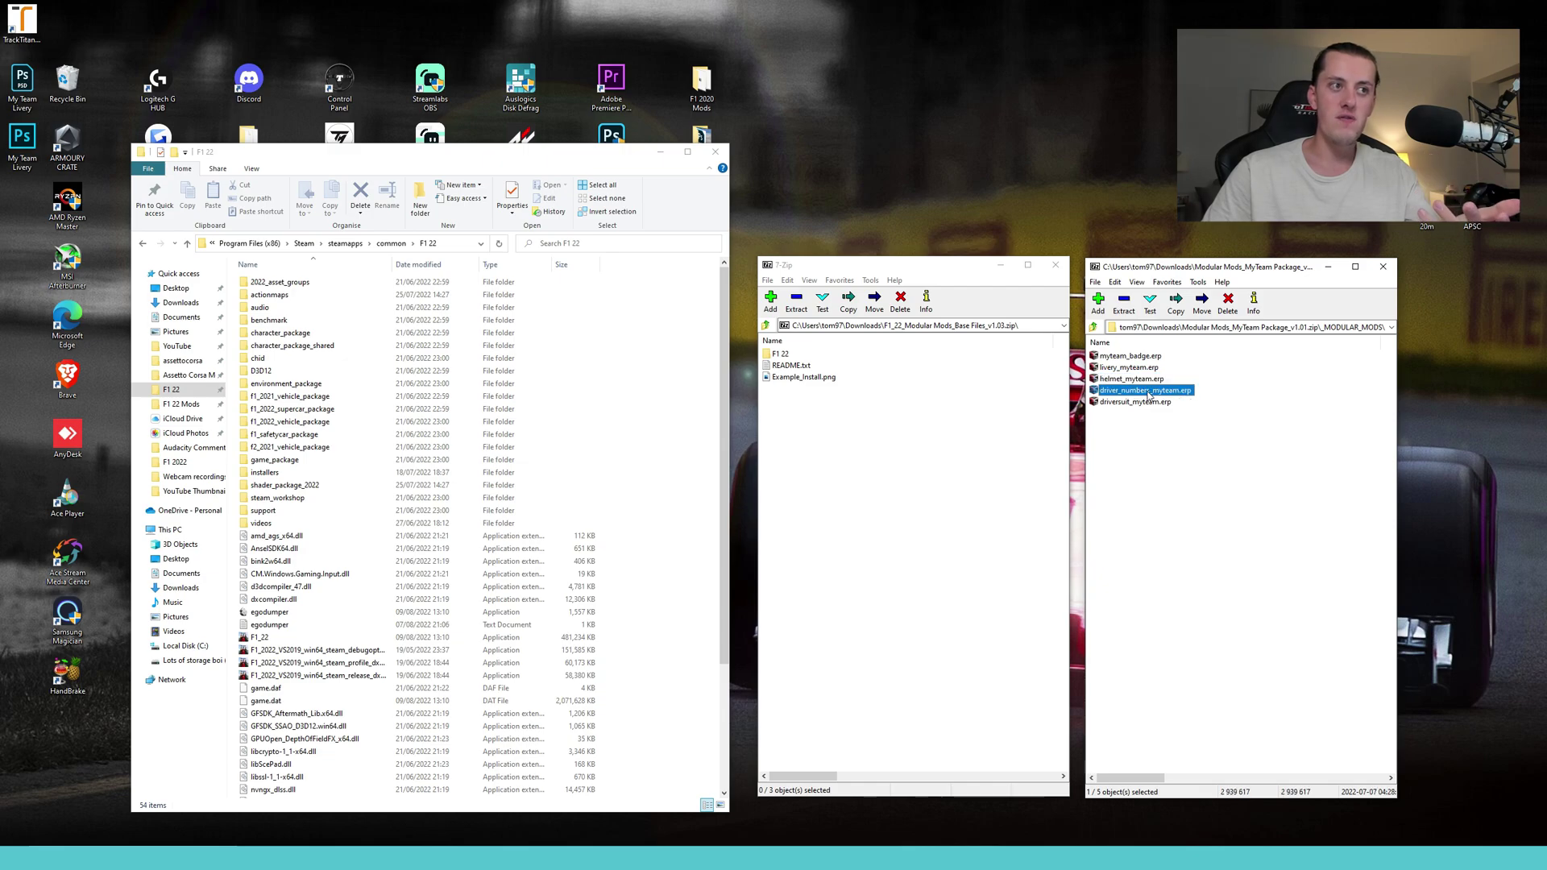
click(1095, 328)
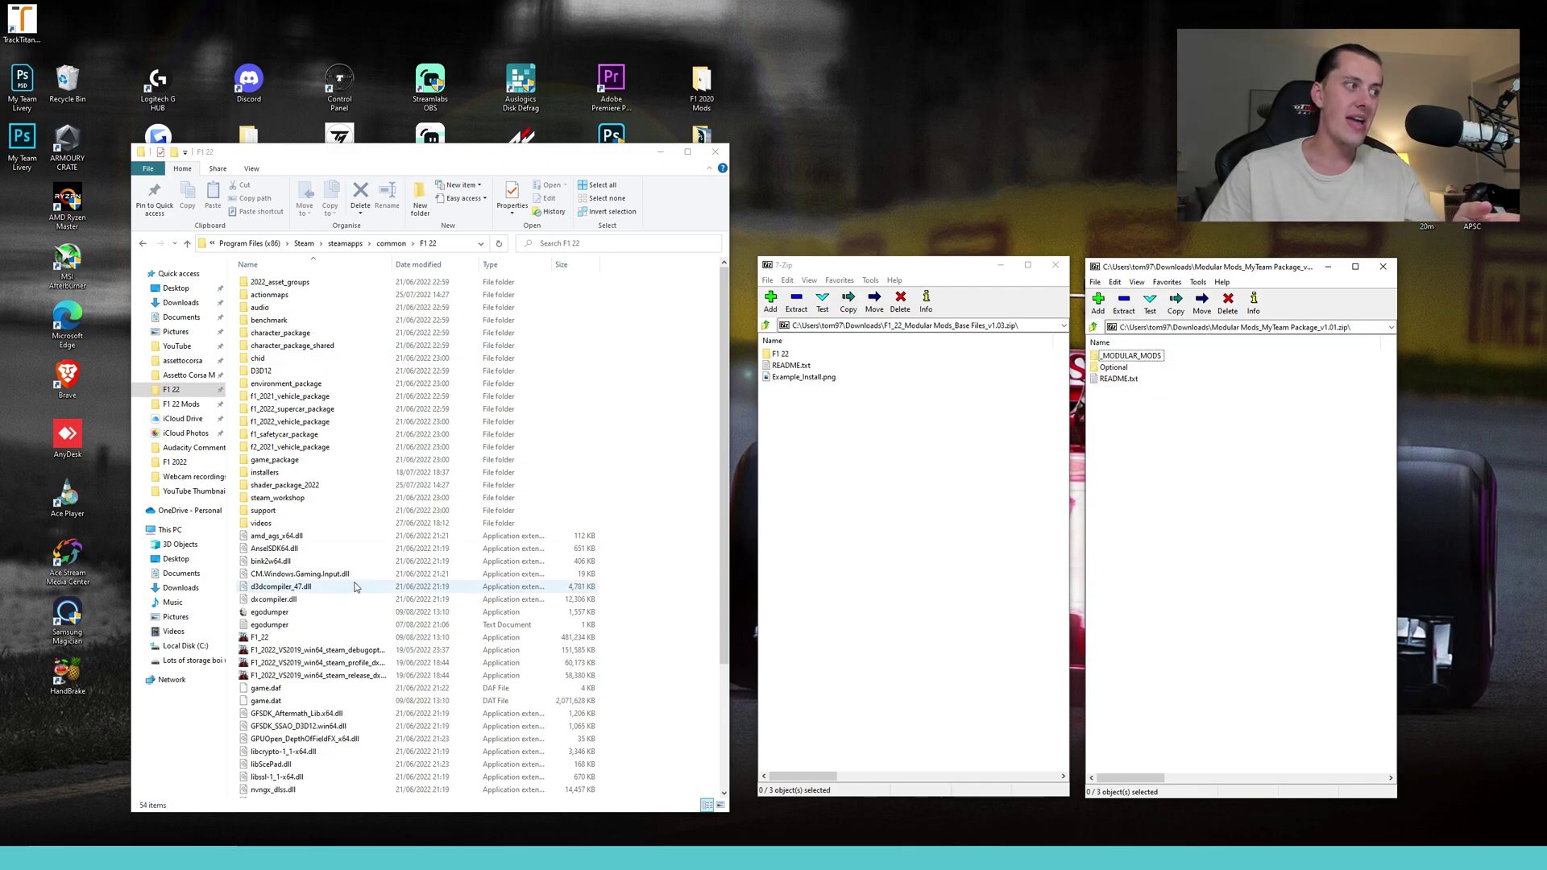
Copy _MODULAR_MODS and 2022_asset_groups from the base files archive's F1 22 folder into the F1 22 game folder, replacing existing files.
drag(670, 297, 379, 278)
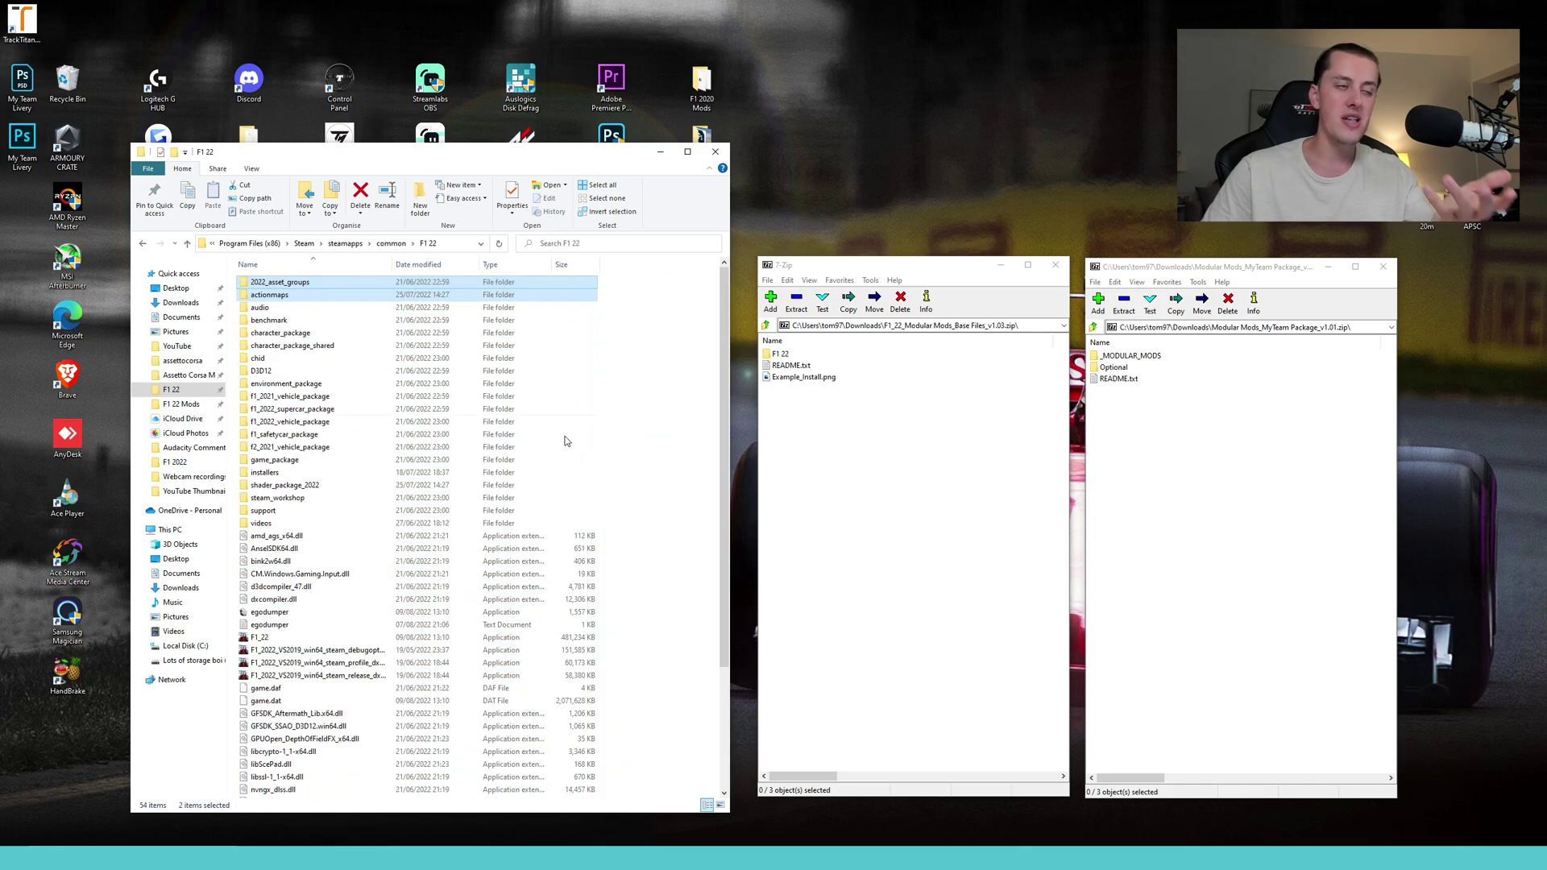
click(667, 407)
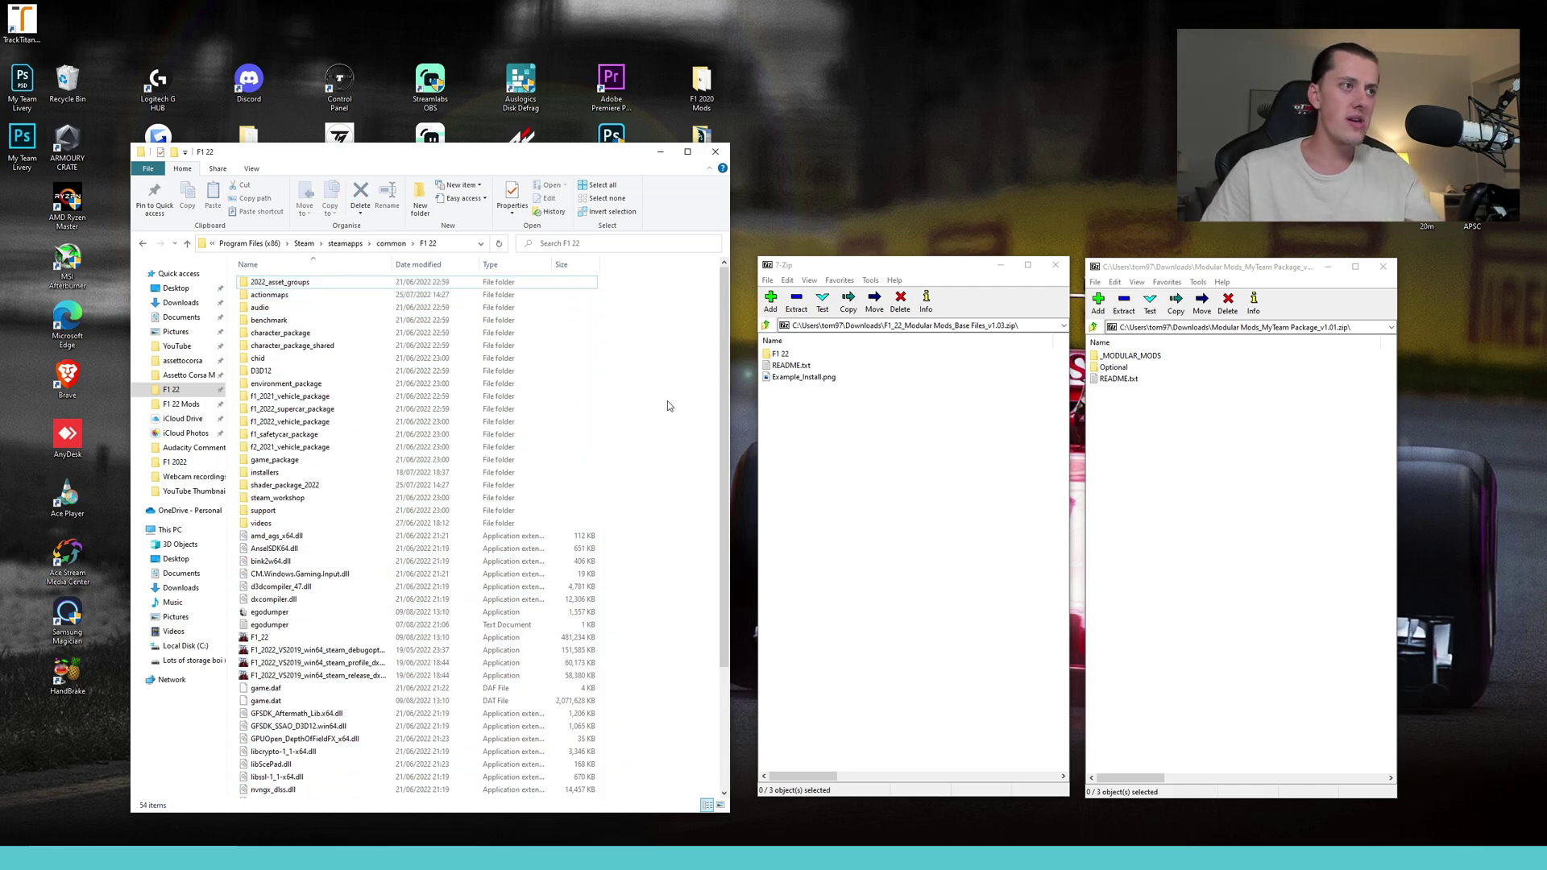
click(788, 357)
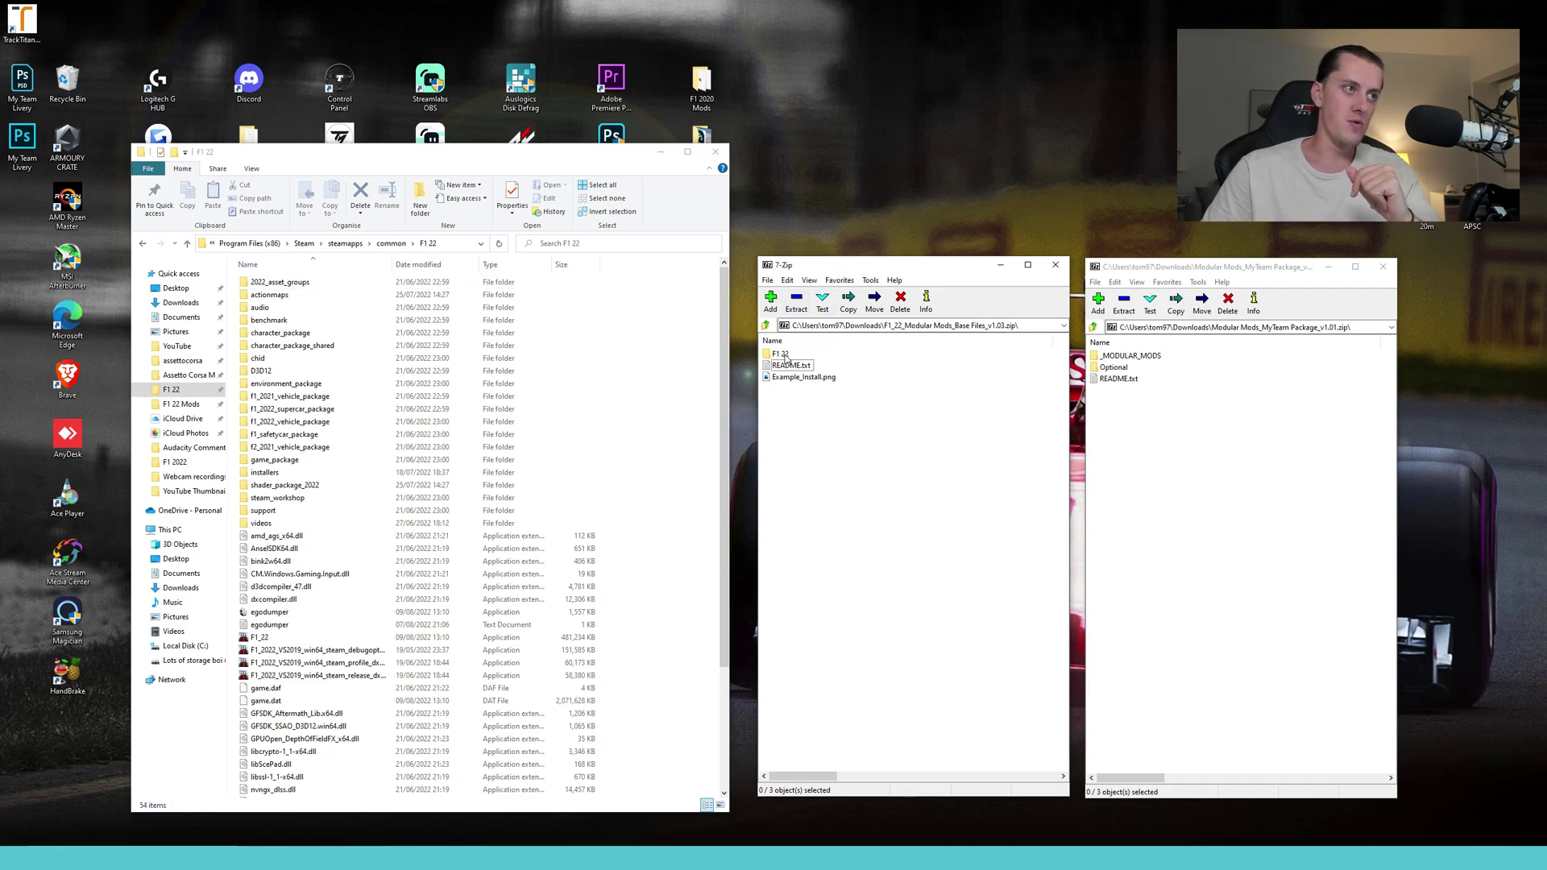
double_click(782, 355)
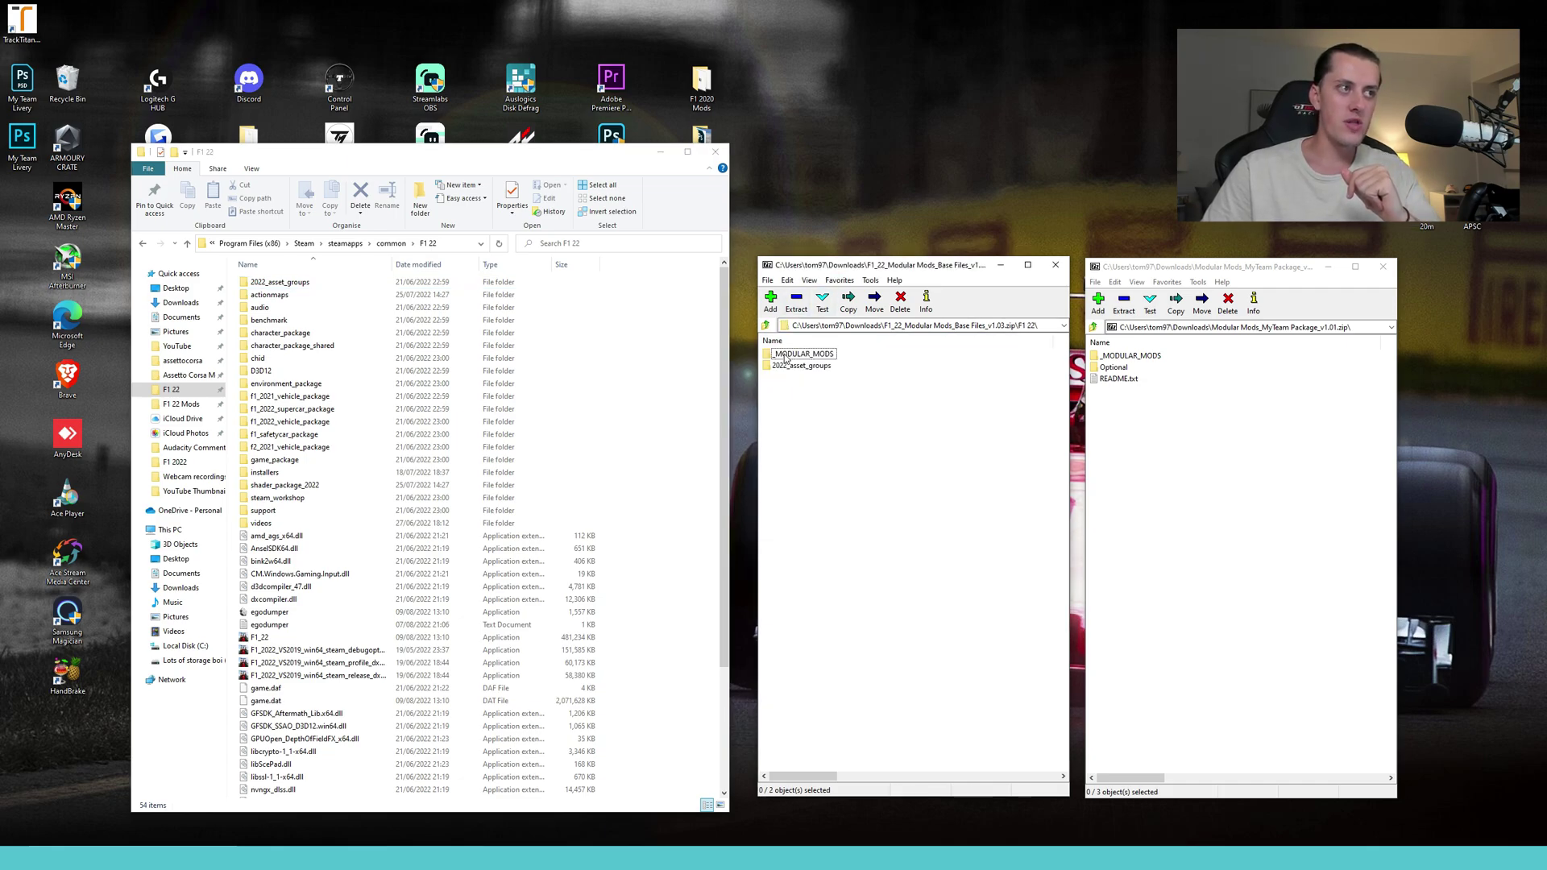
click(786, 359)
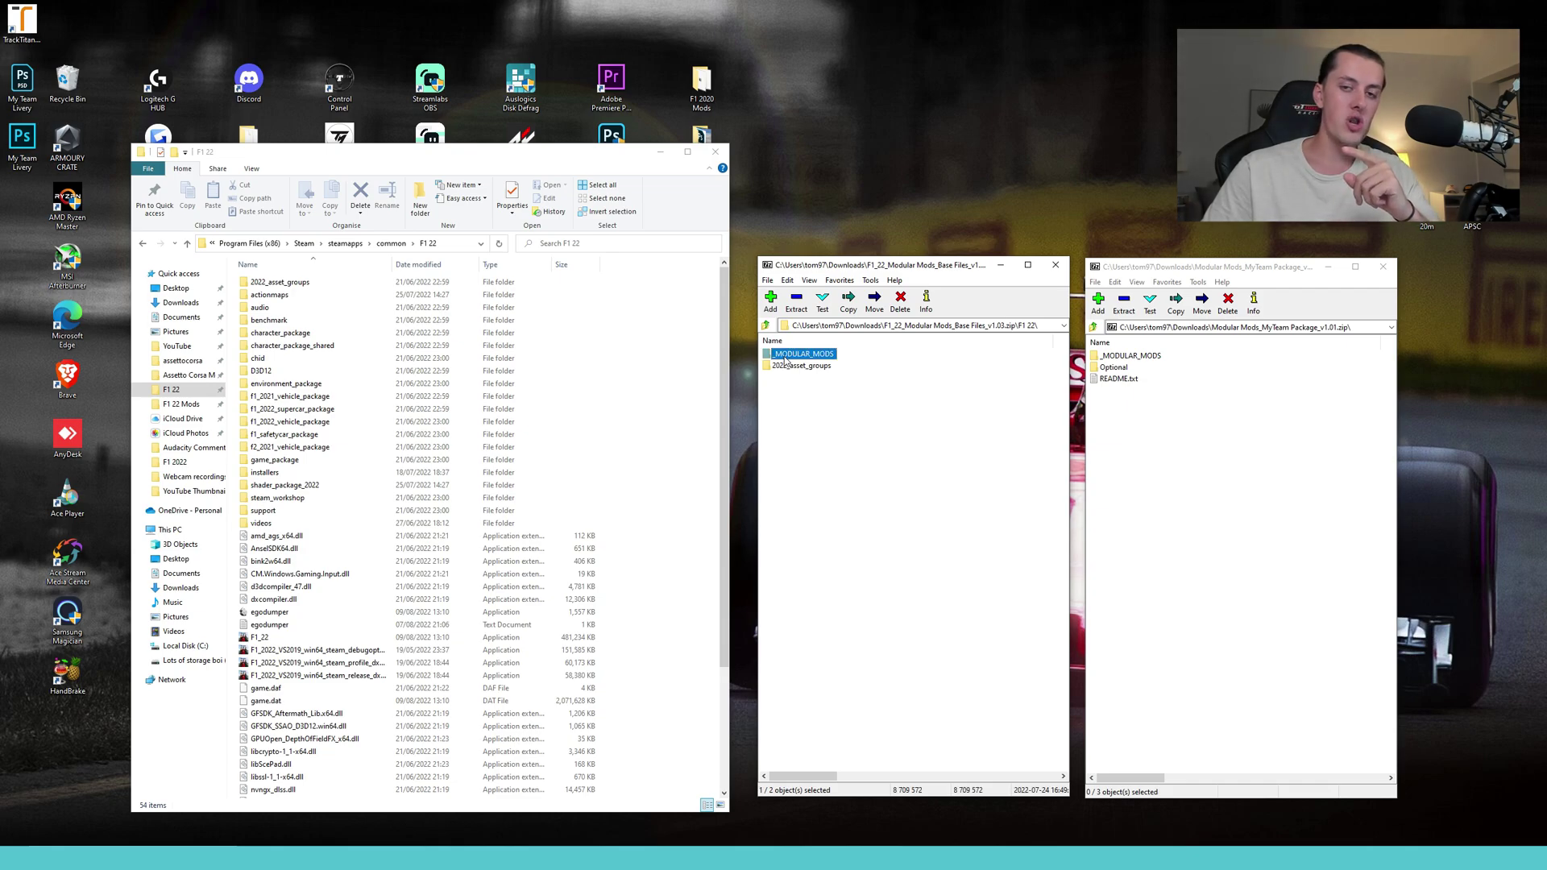
click(797, 368)
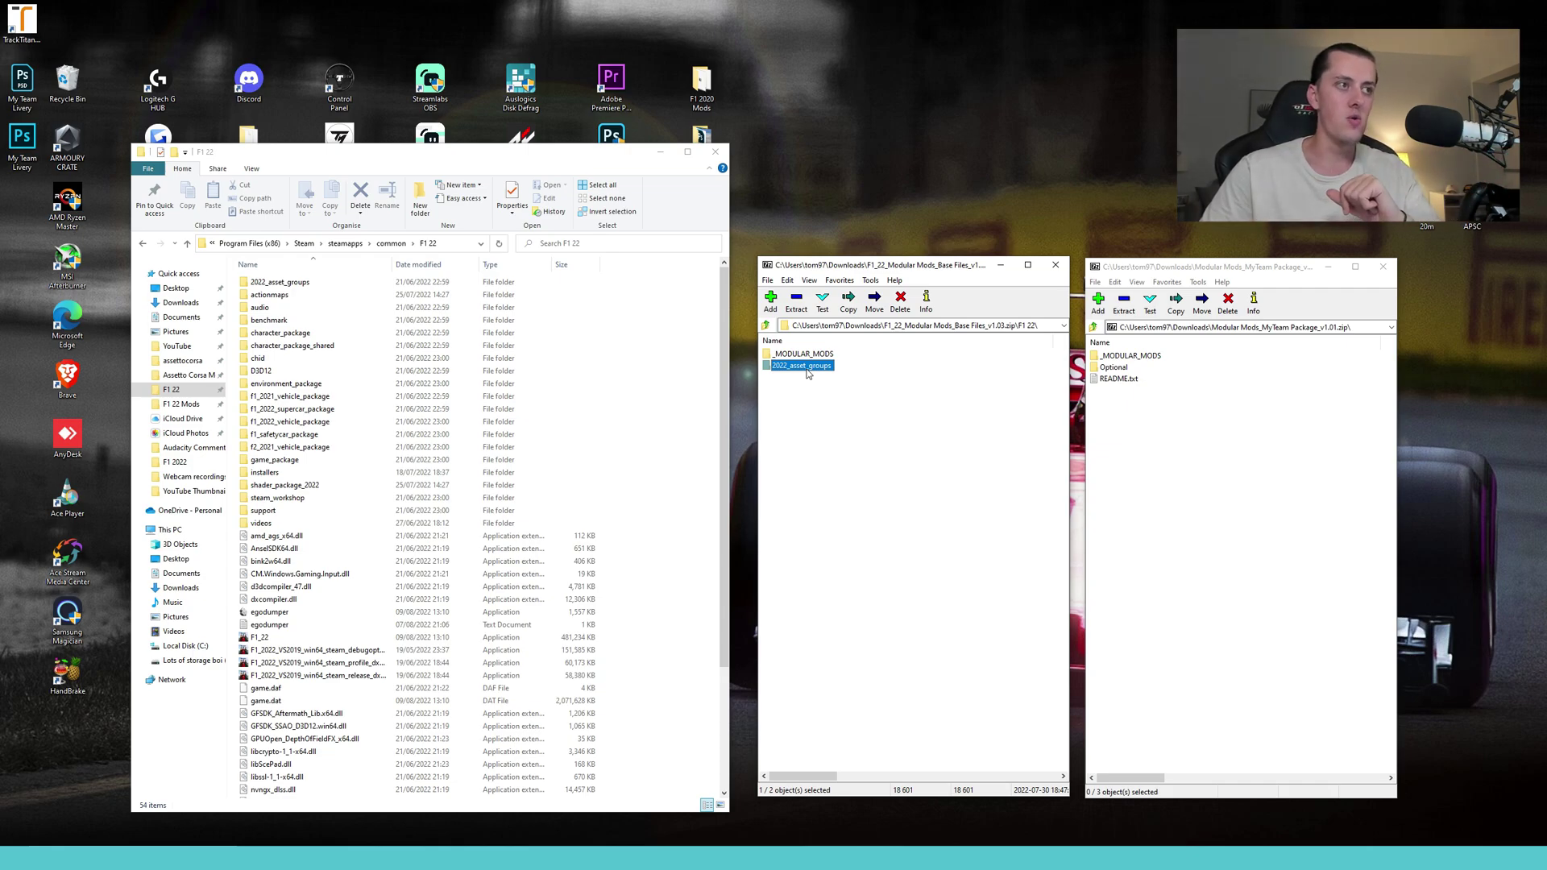
drag(837, 417, 691, 367)
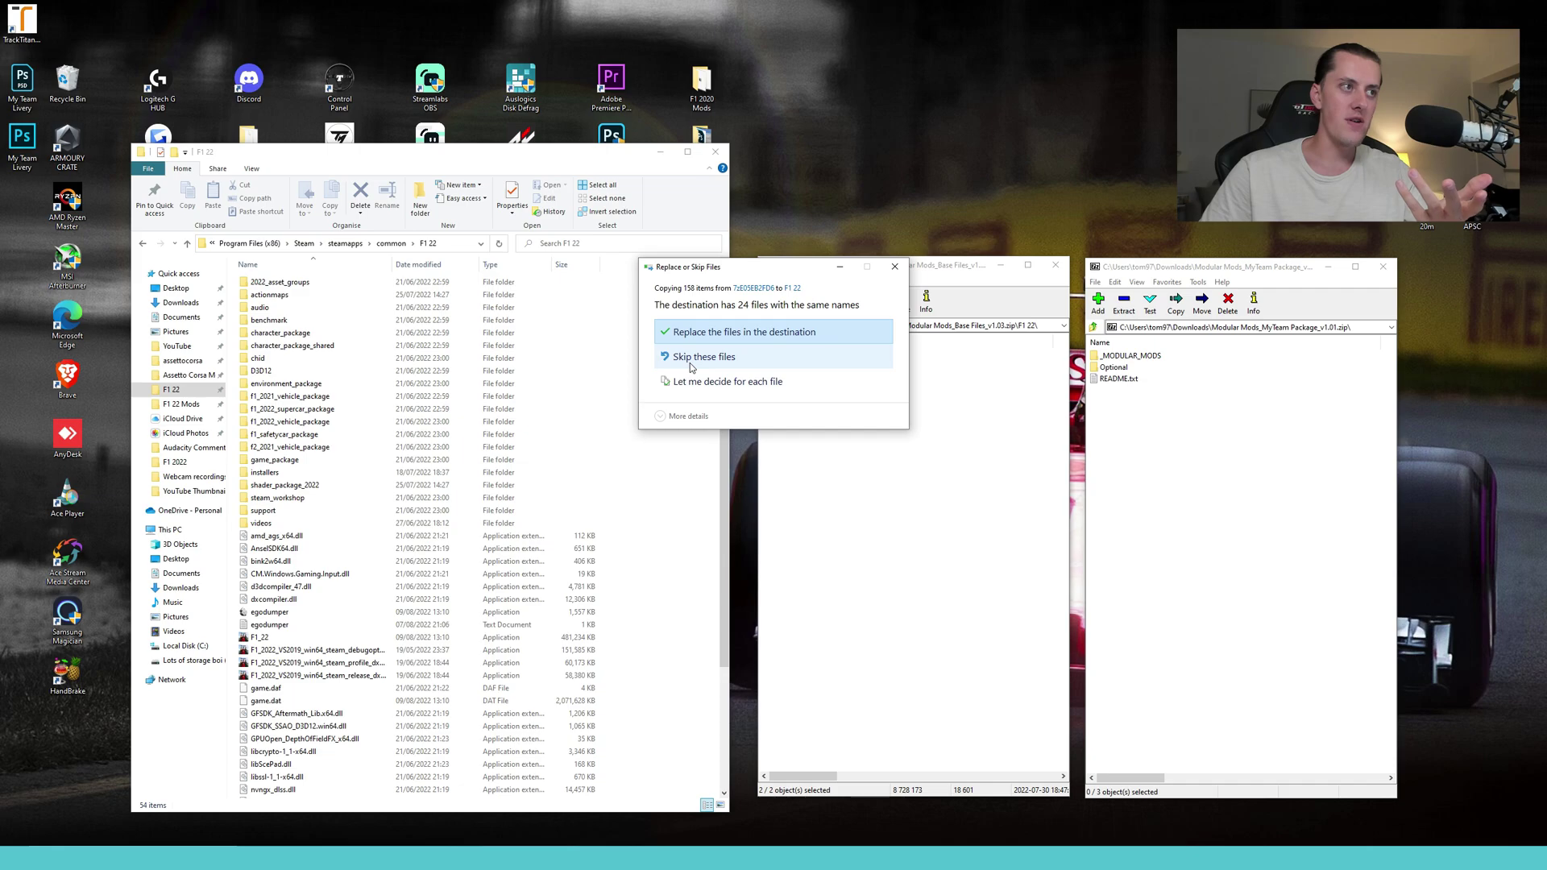
click(762, 333)
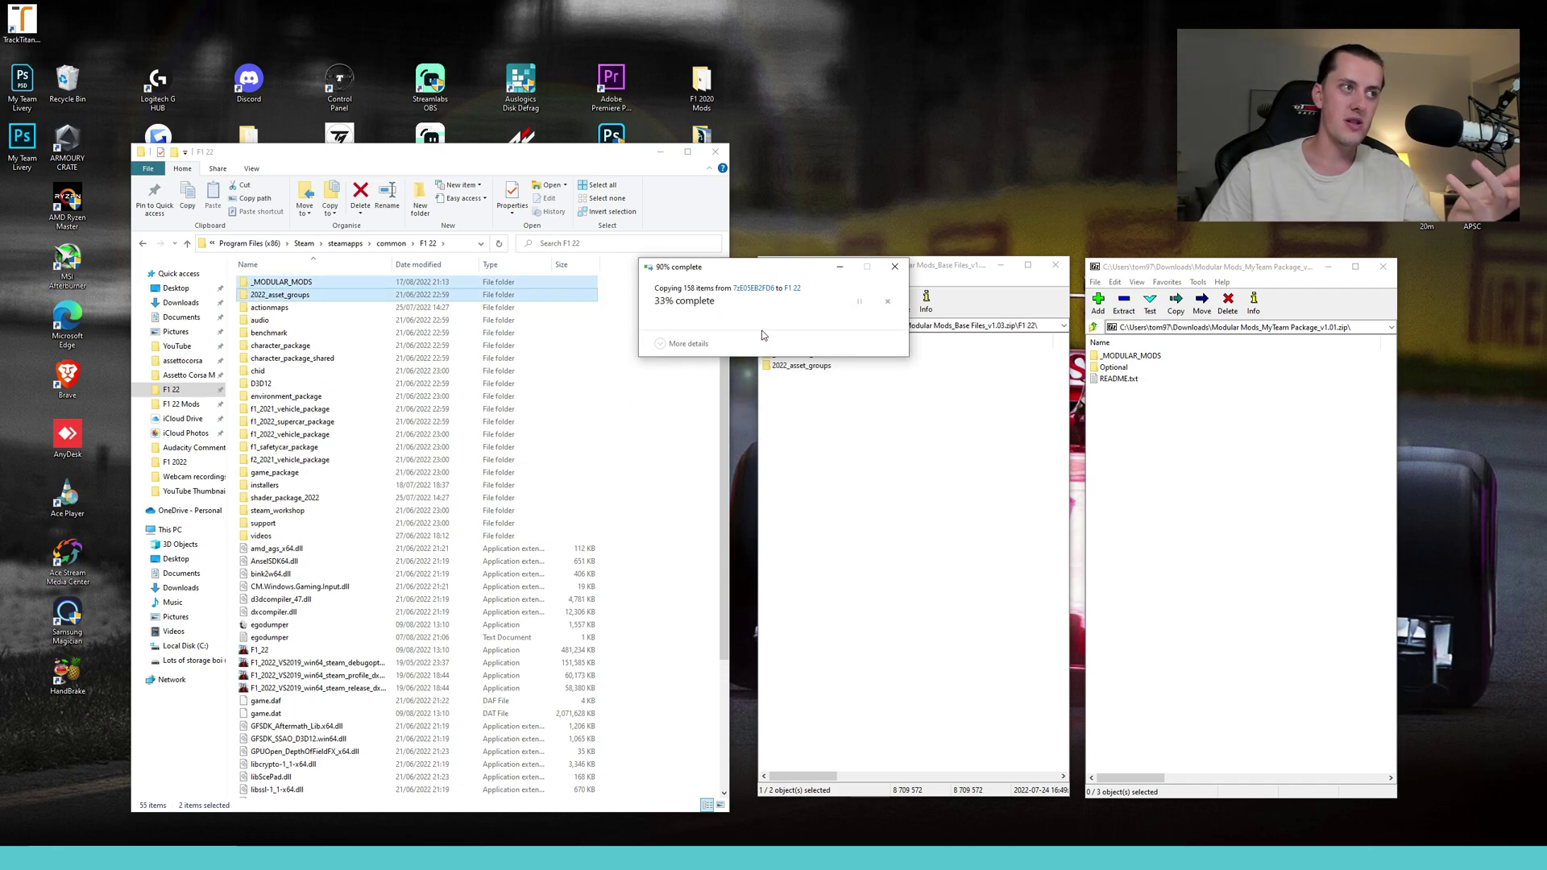
click(863, 414)
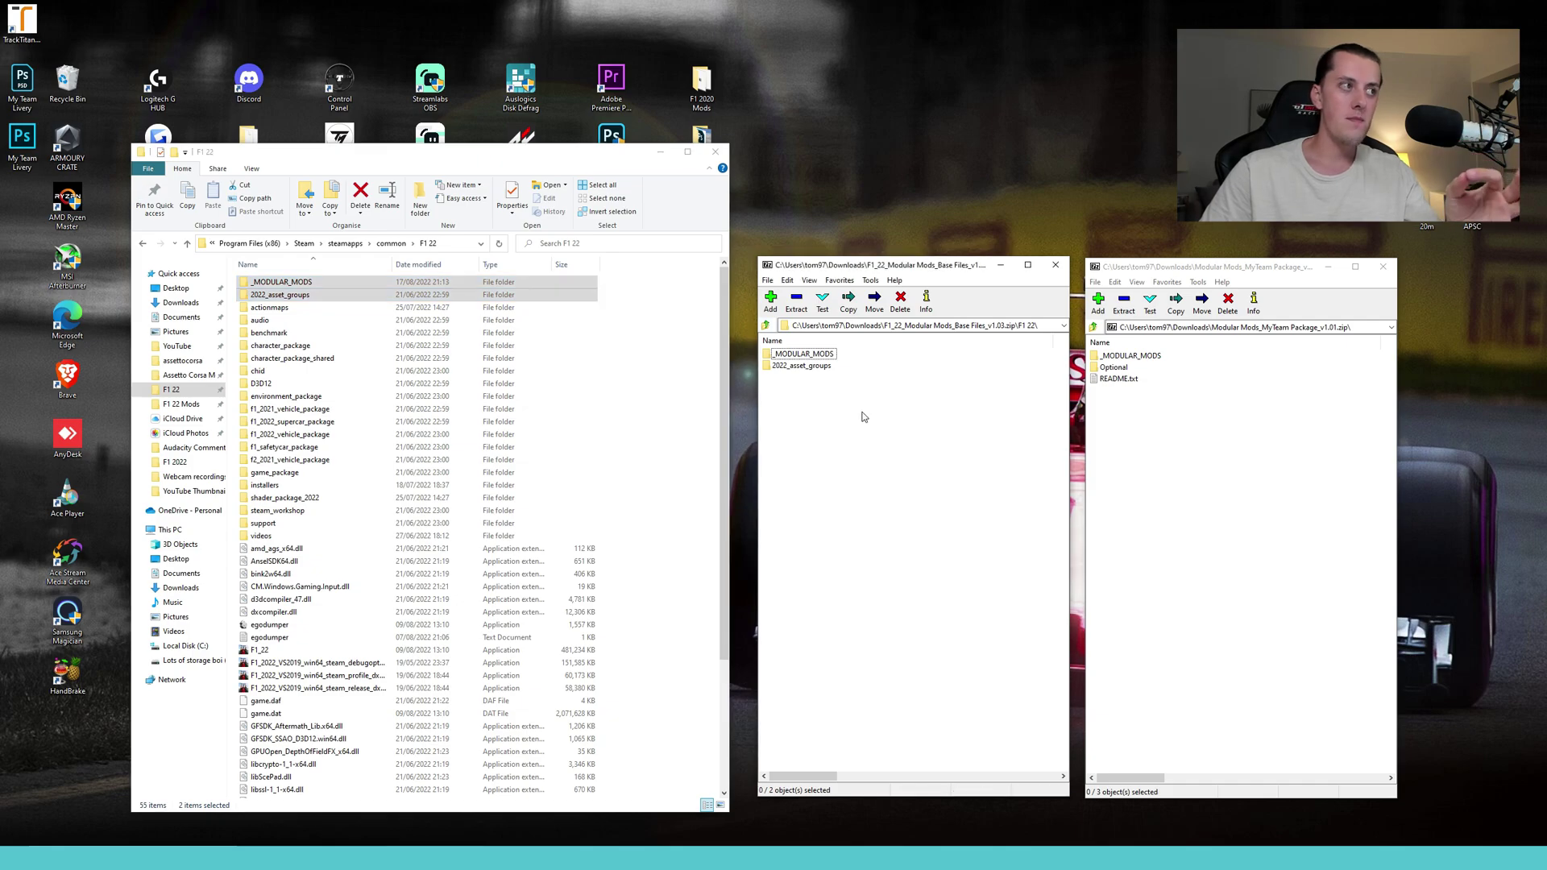
Check the Optional folder and README.txt in the MyTeam Package archive, and close the text file.
click(1189, 427)
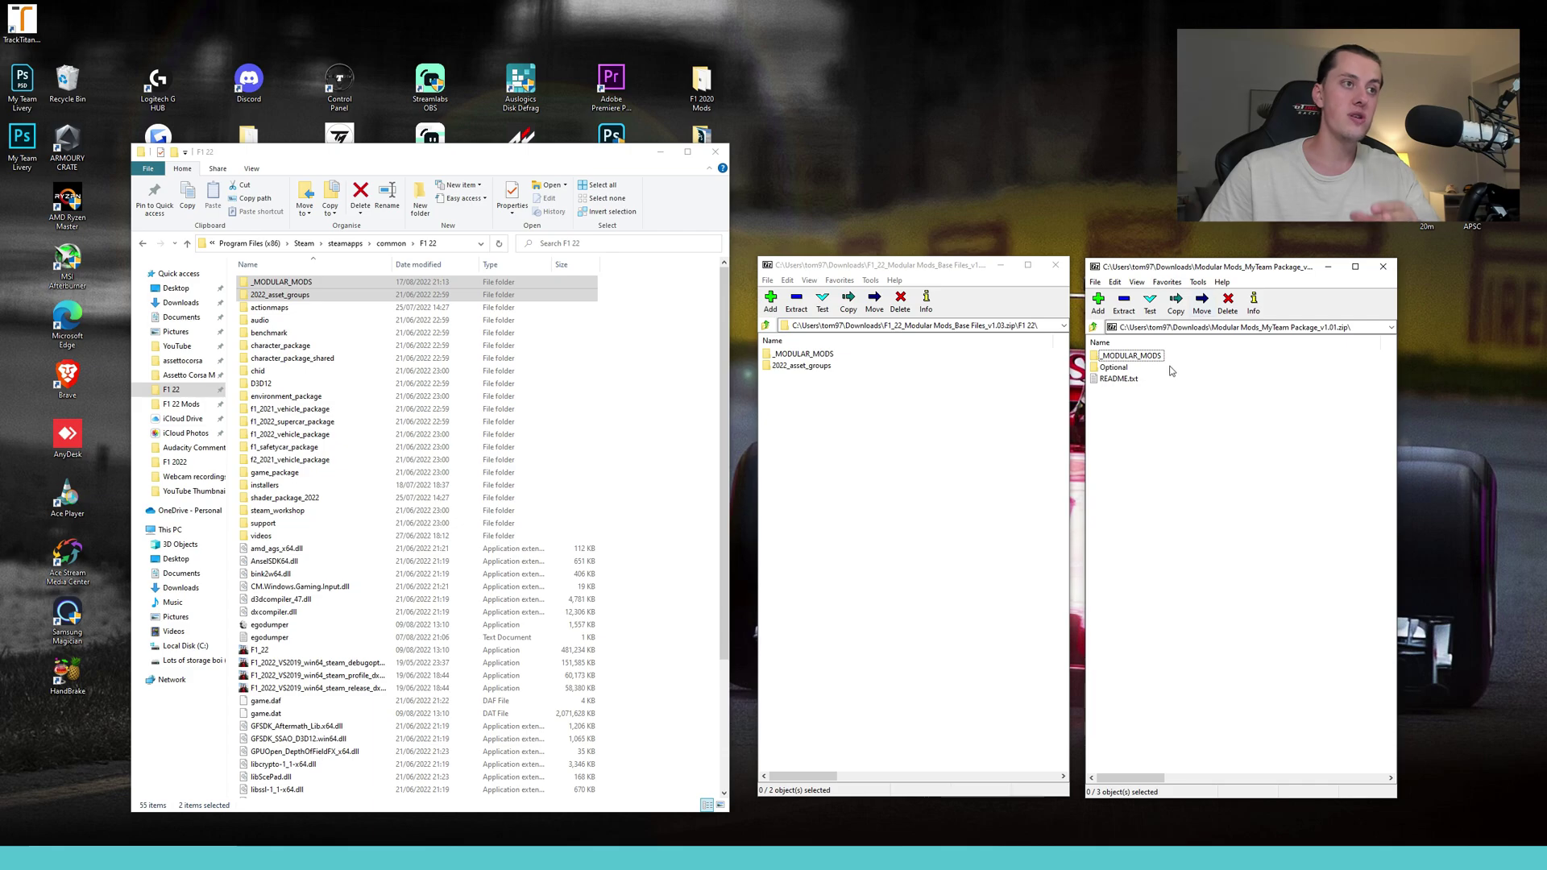
click(1114, 368)
double_click(1114, 367)
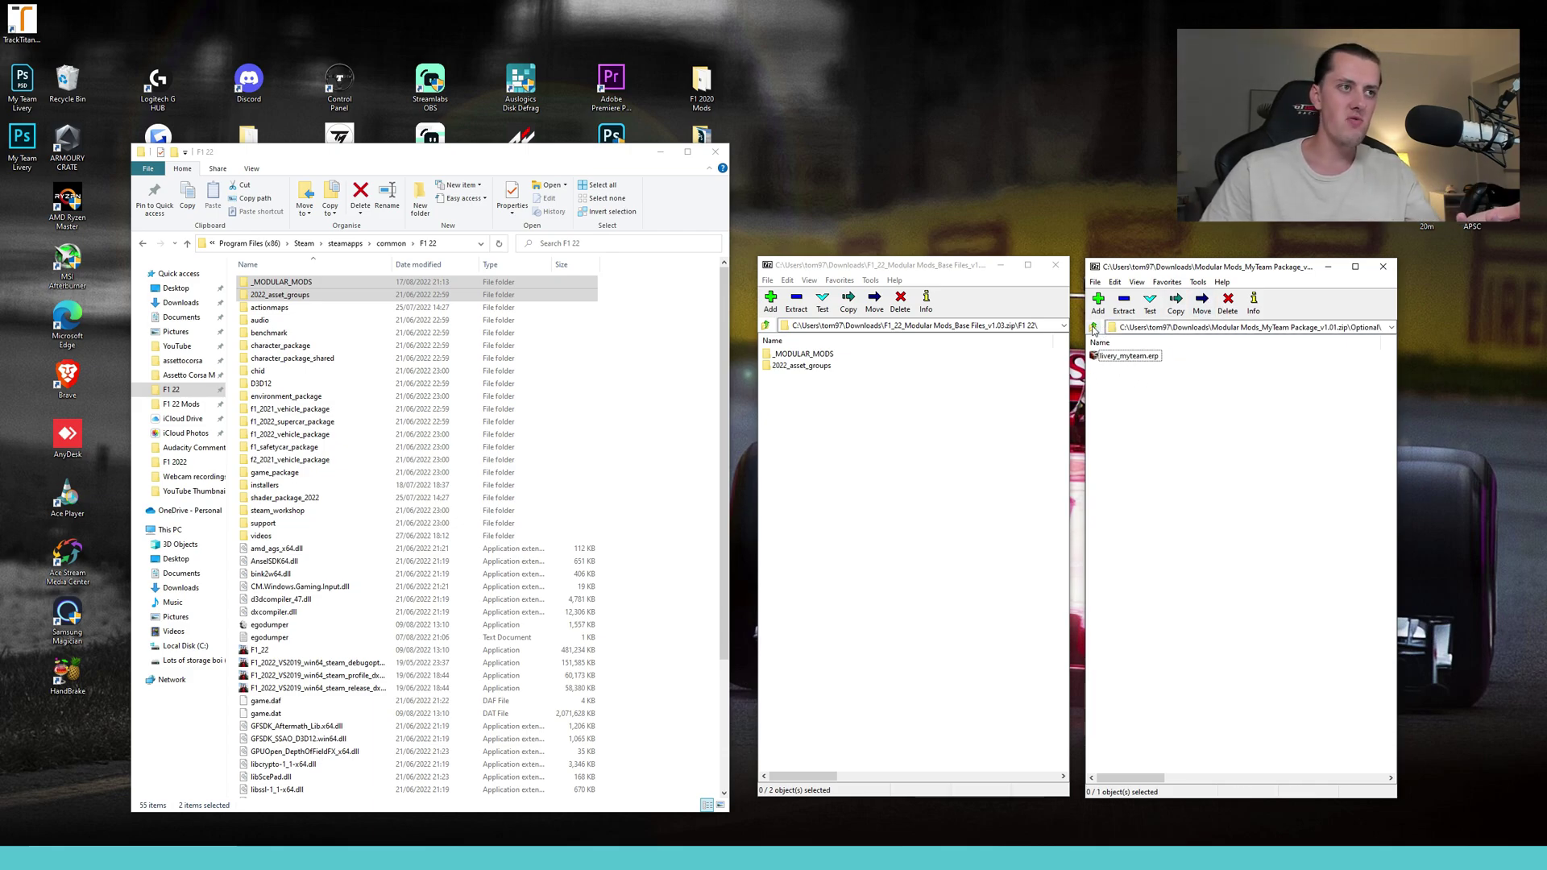
click(1094, 328)
double_click(1118, 379)
scroll(1402, 222, down, 4)
click(1523, 52)
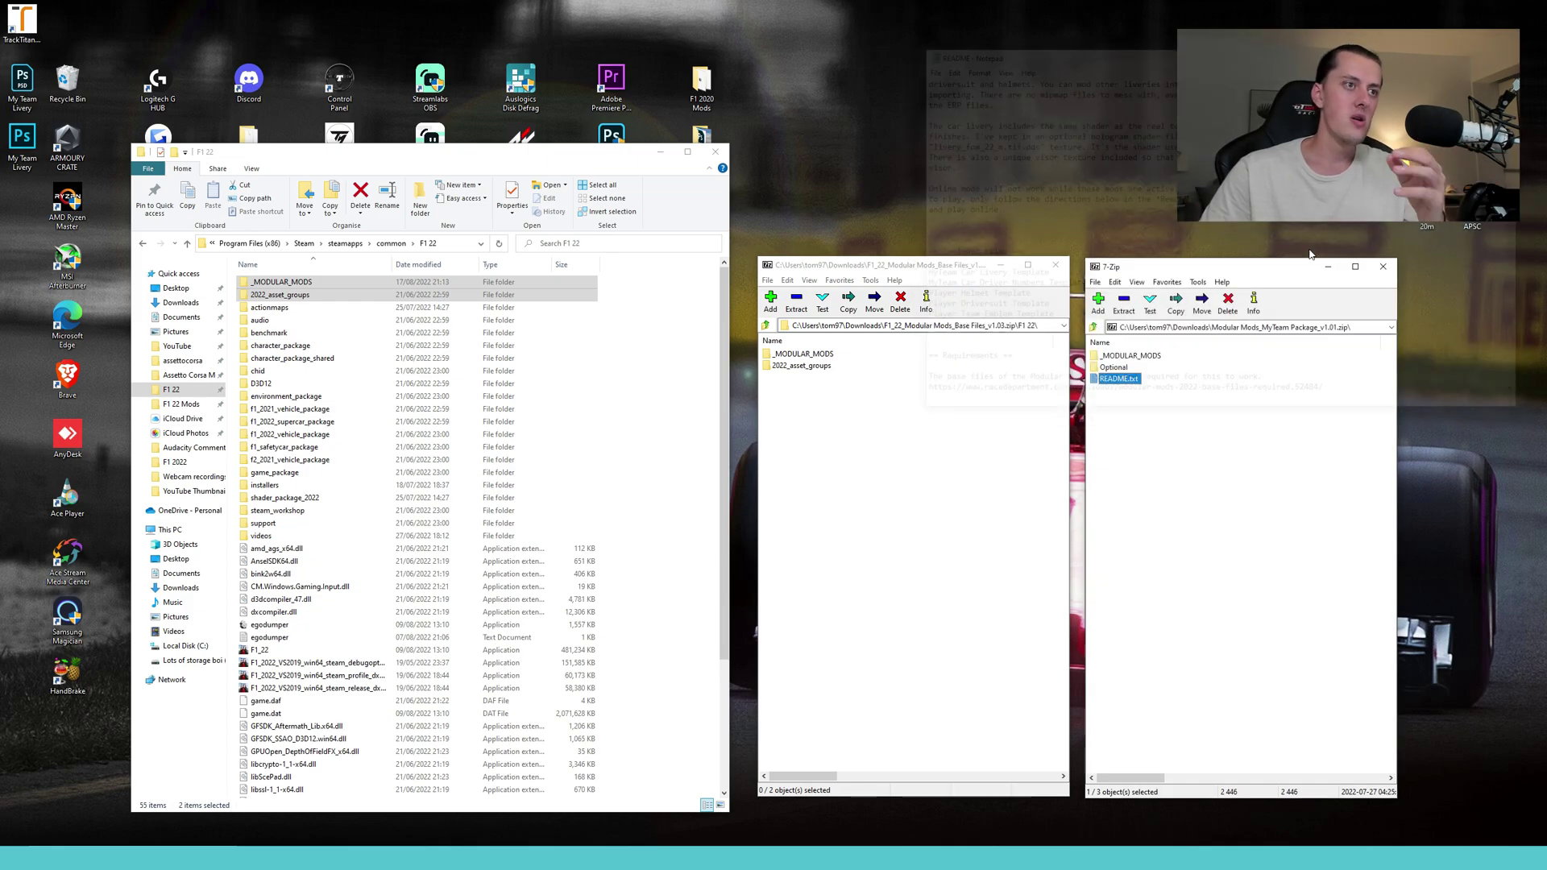
Copy the five ERP files from the MyTeam Package archive's _MODULAR_MODS folder into the game's _MODULAR_MODS\_ACTIVE folder.
double_click(1130, 356)
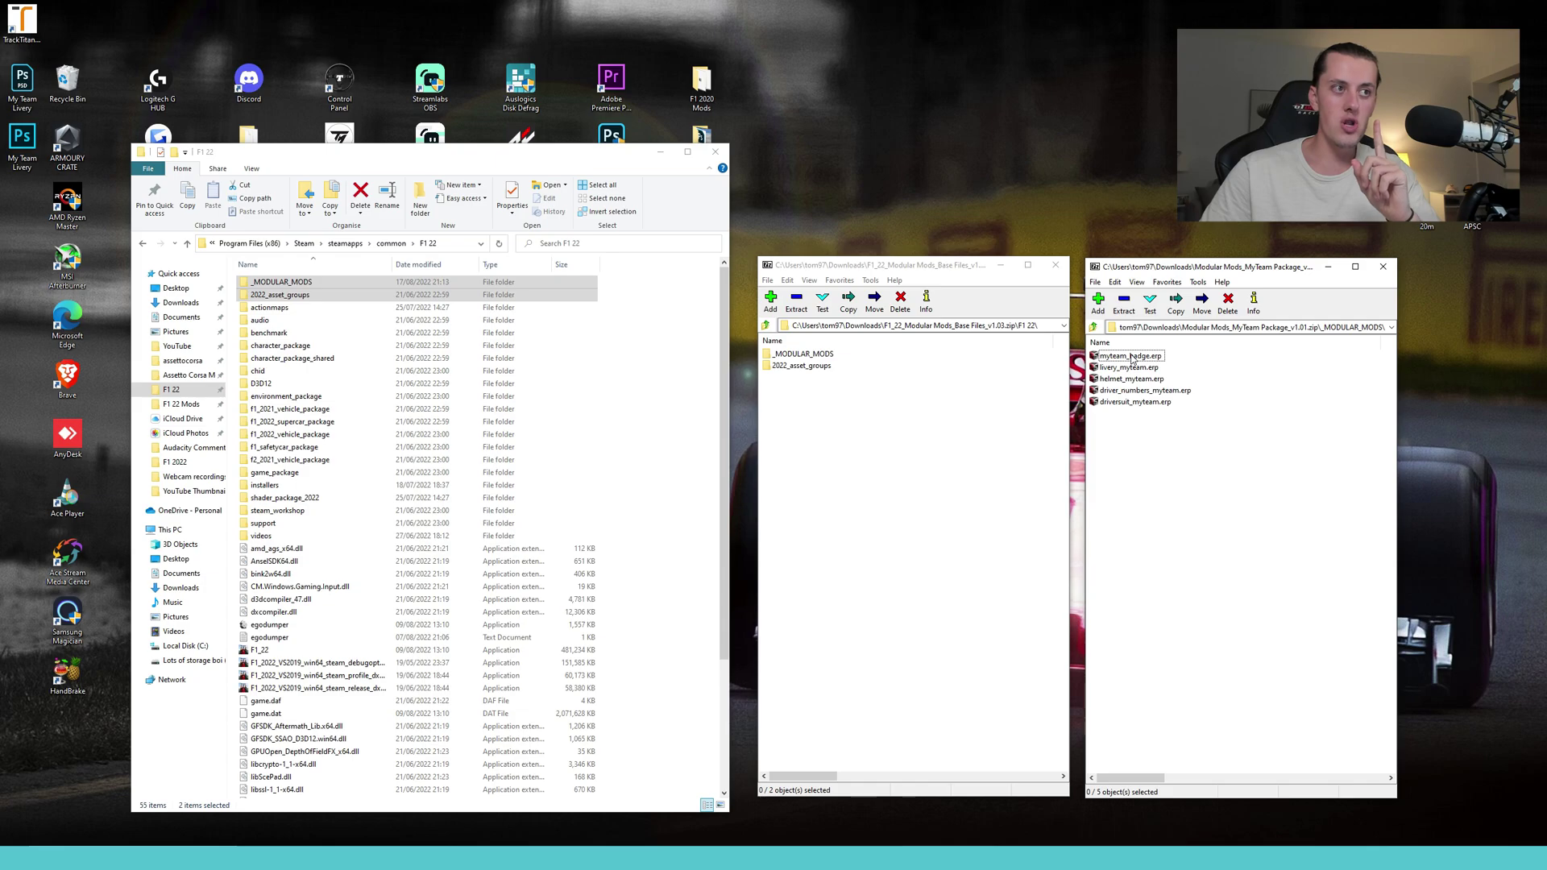
drag(1134, 456, 1152, 355)
click(1146, 382)
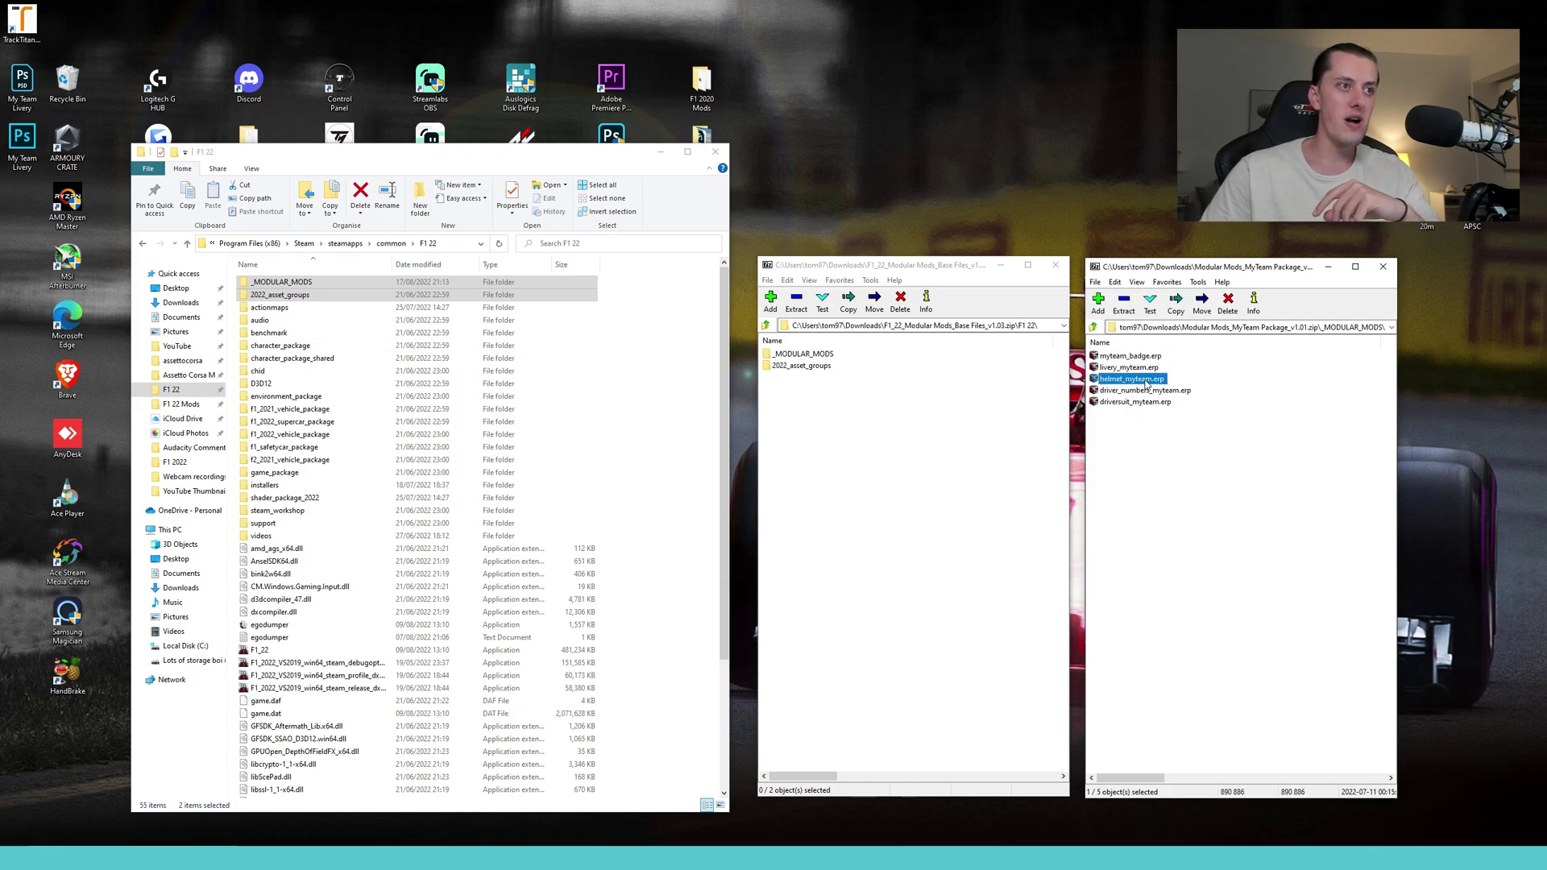
click(1127, 451)
click(326, 284)
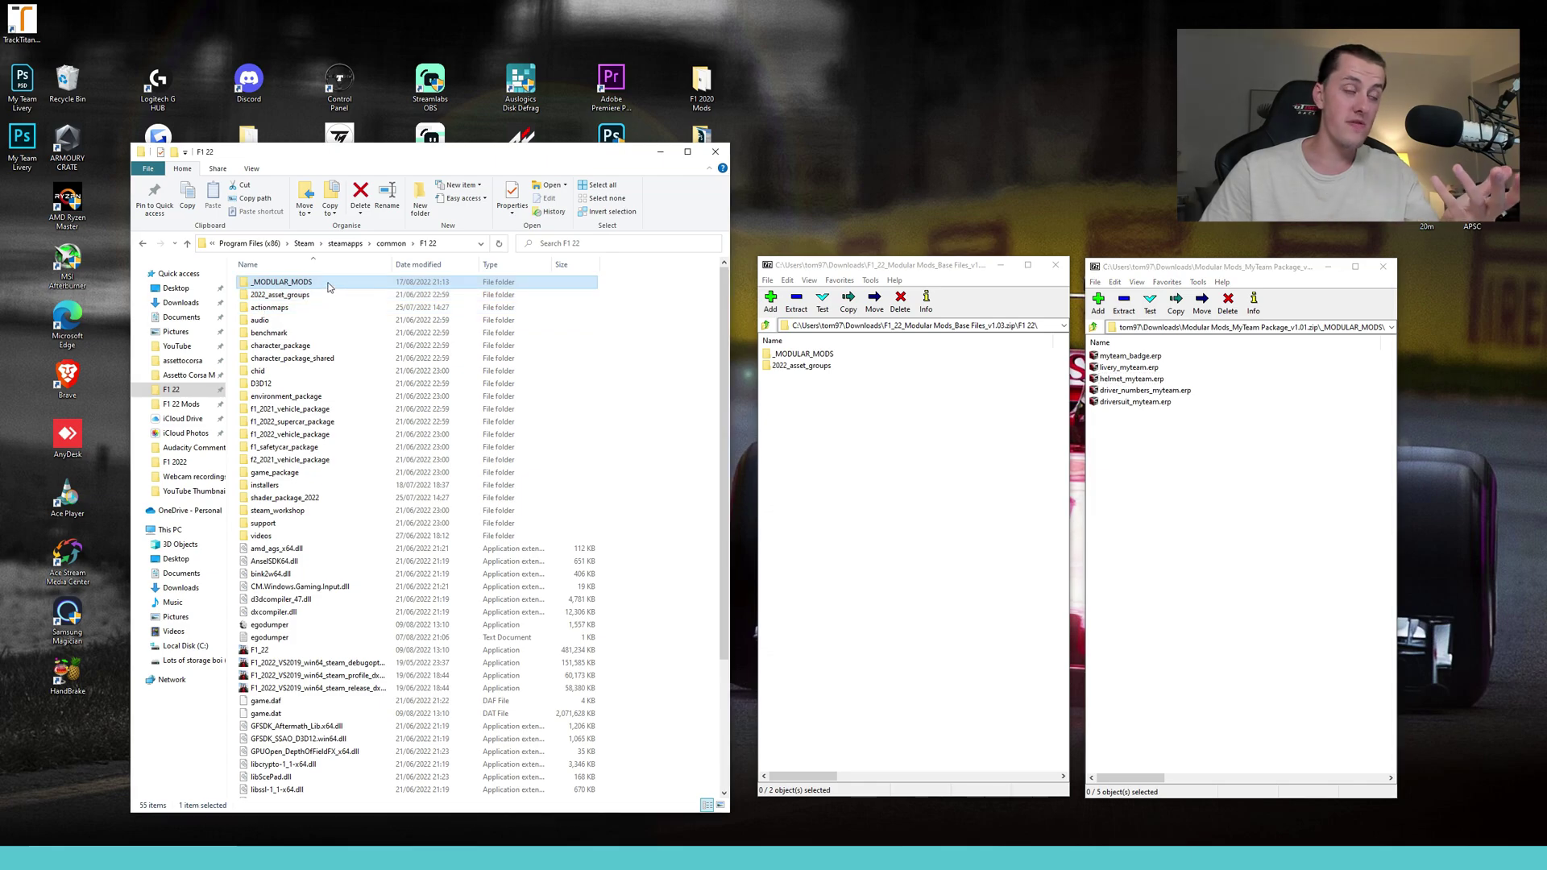
double_click(328, 282)
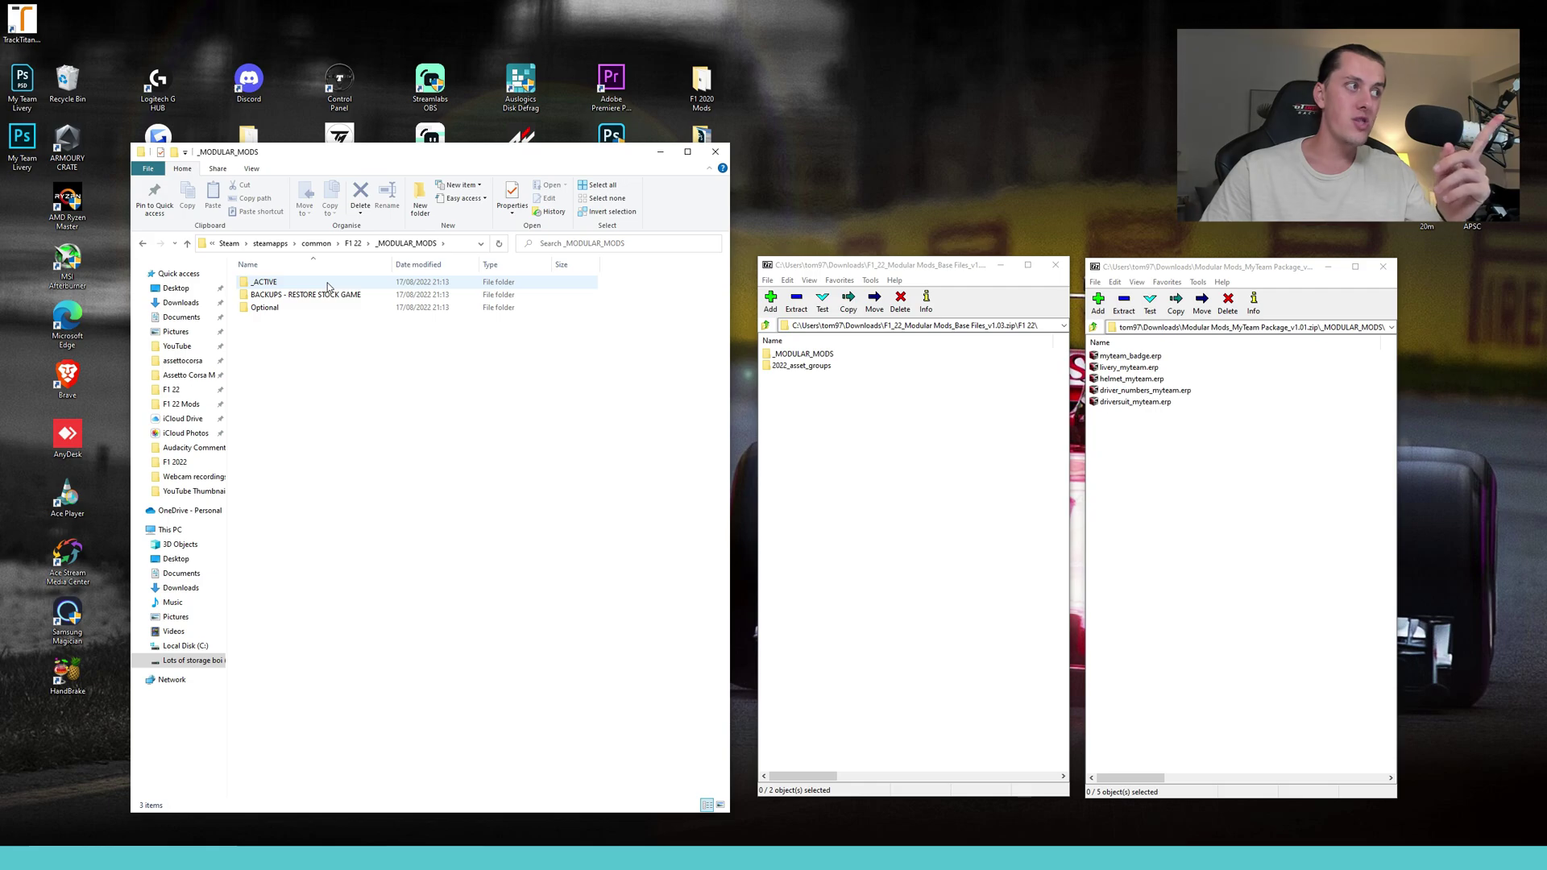
double_click(328, 283)
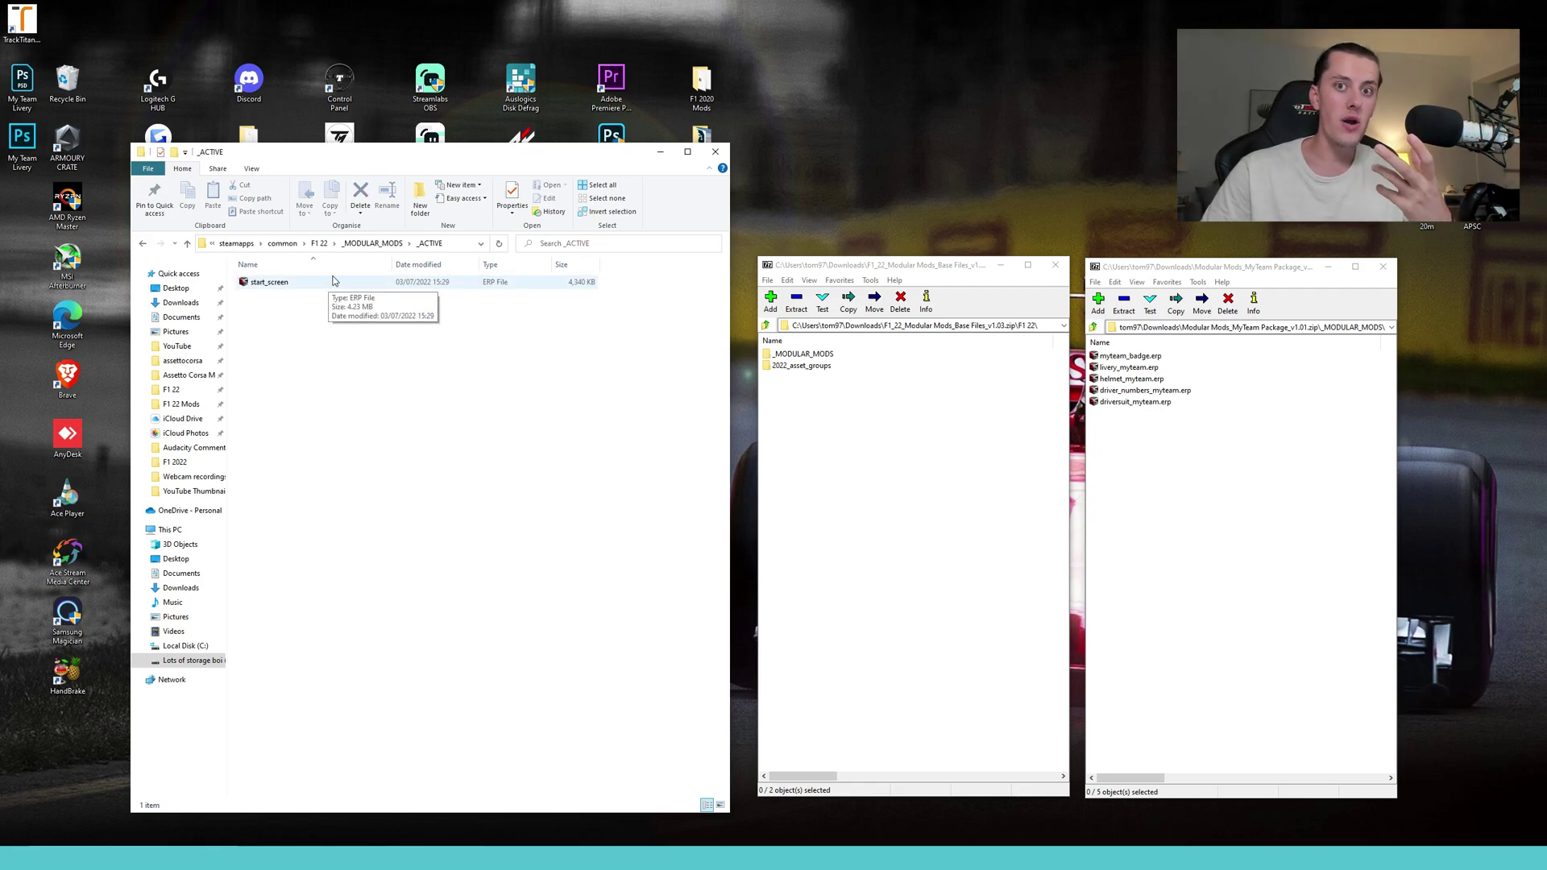
drag(1207, 431, 373, 376)
click(425, 403)
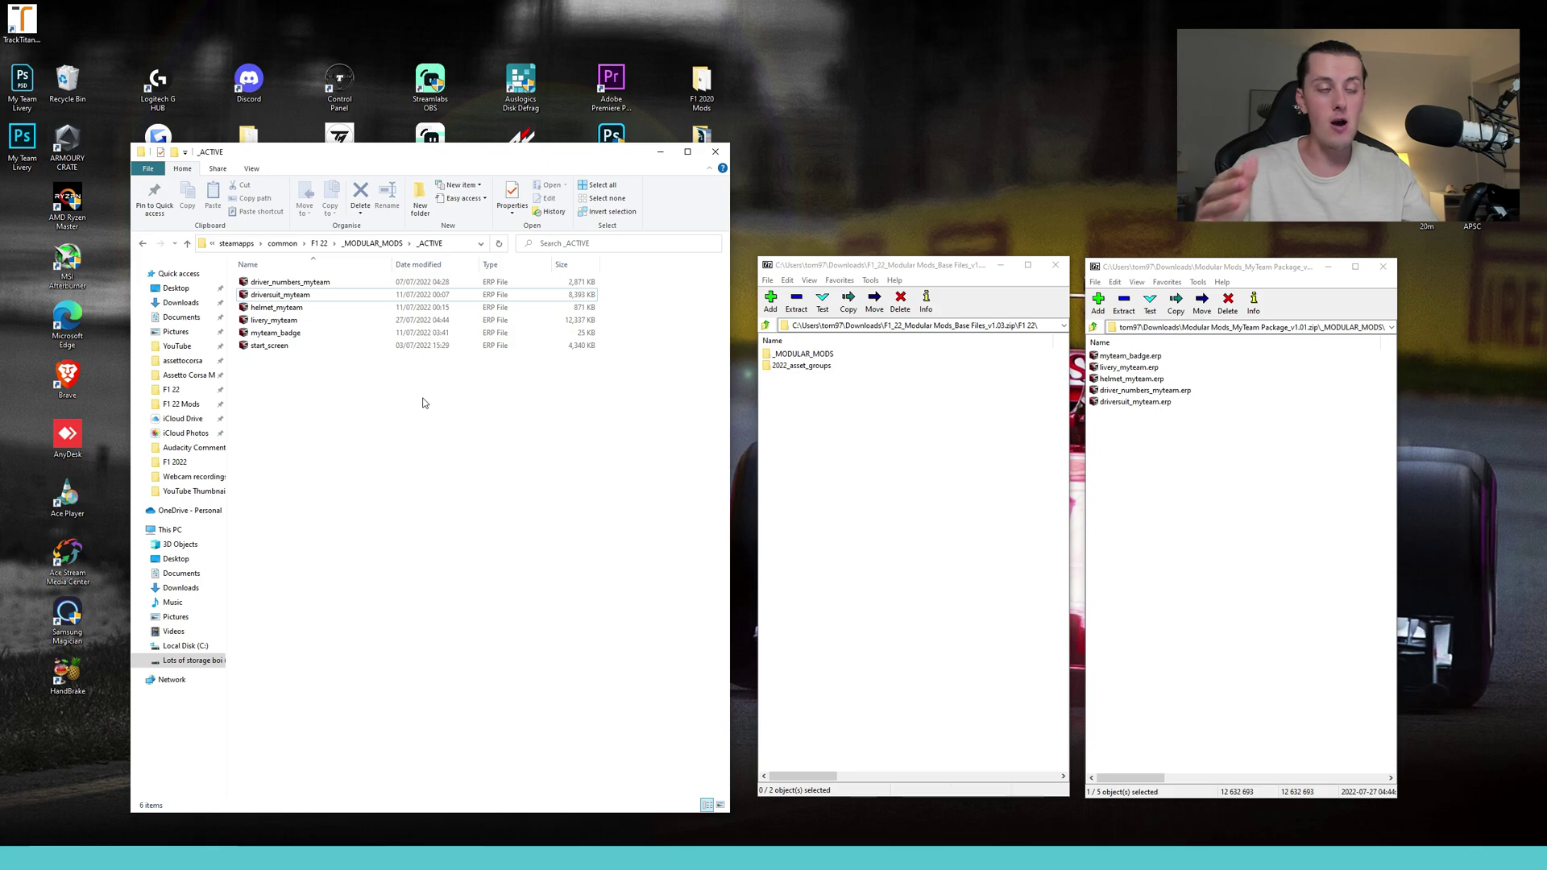
Close the MyTeam Package and Base Files archive windows, leaving the _ACTIVE folder open.
drag(360, 391, 311, 278)
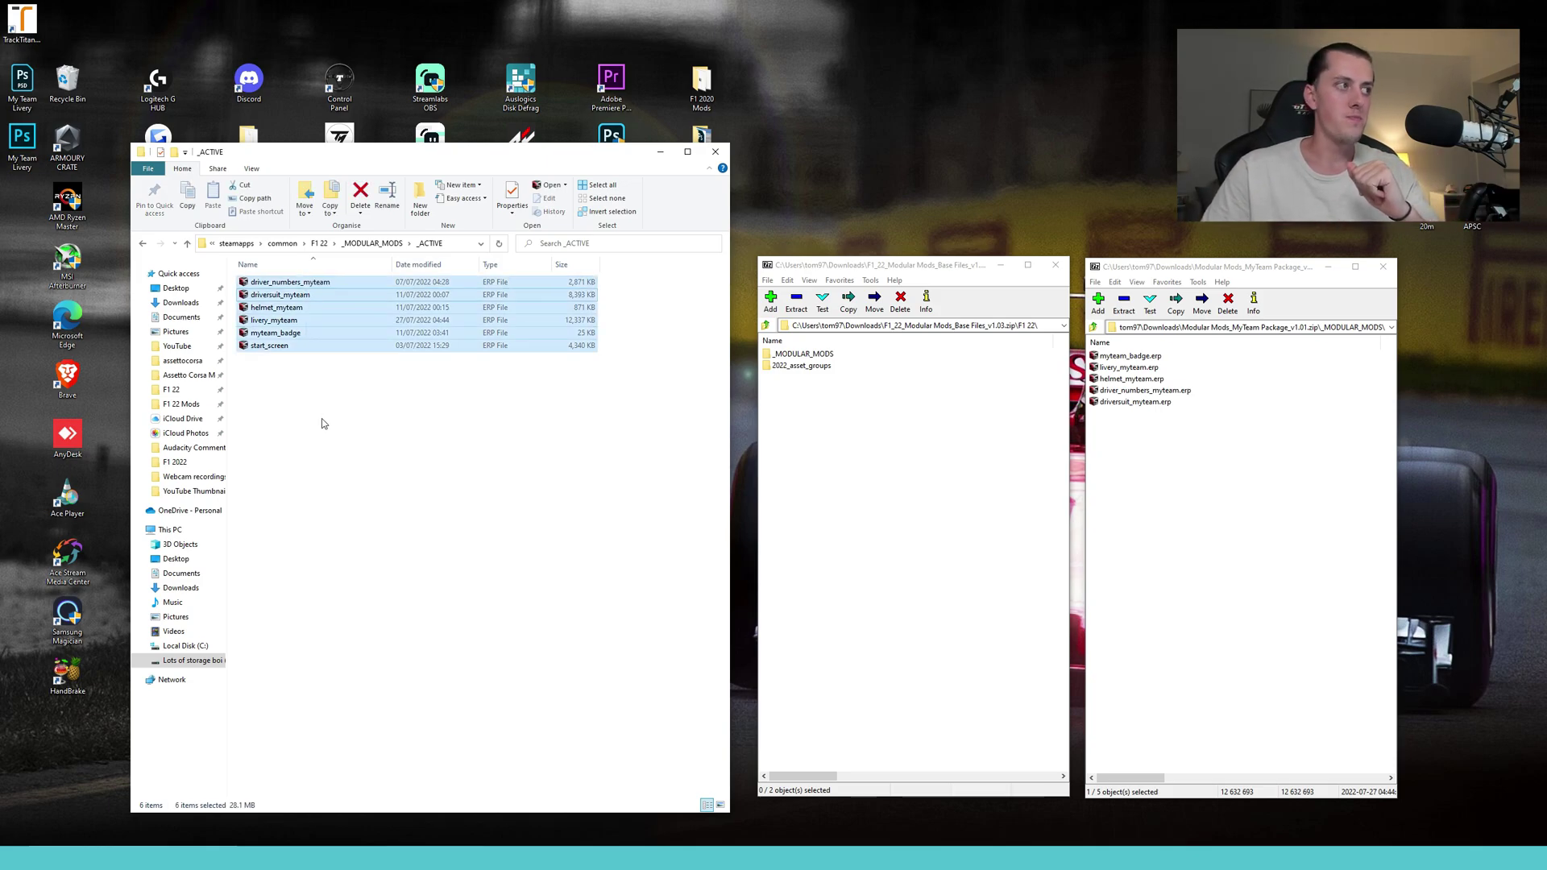
click(324, 424)
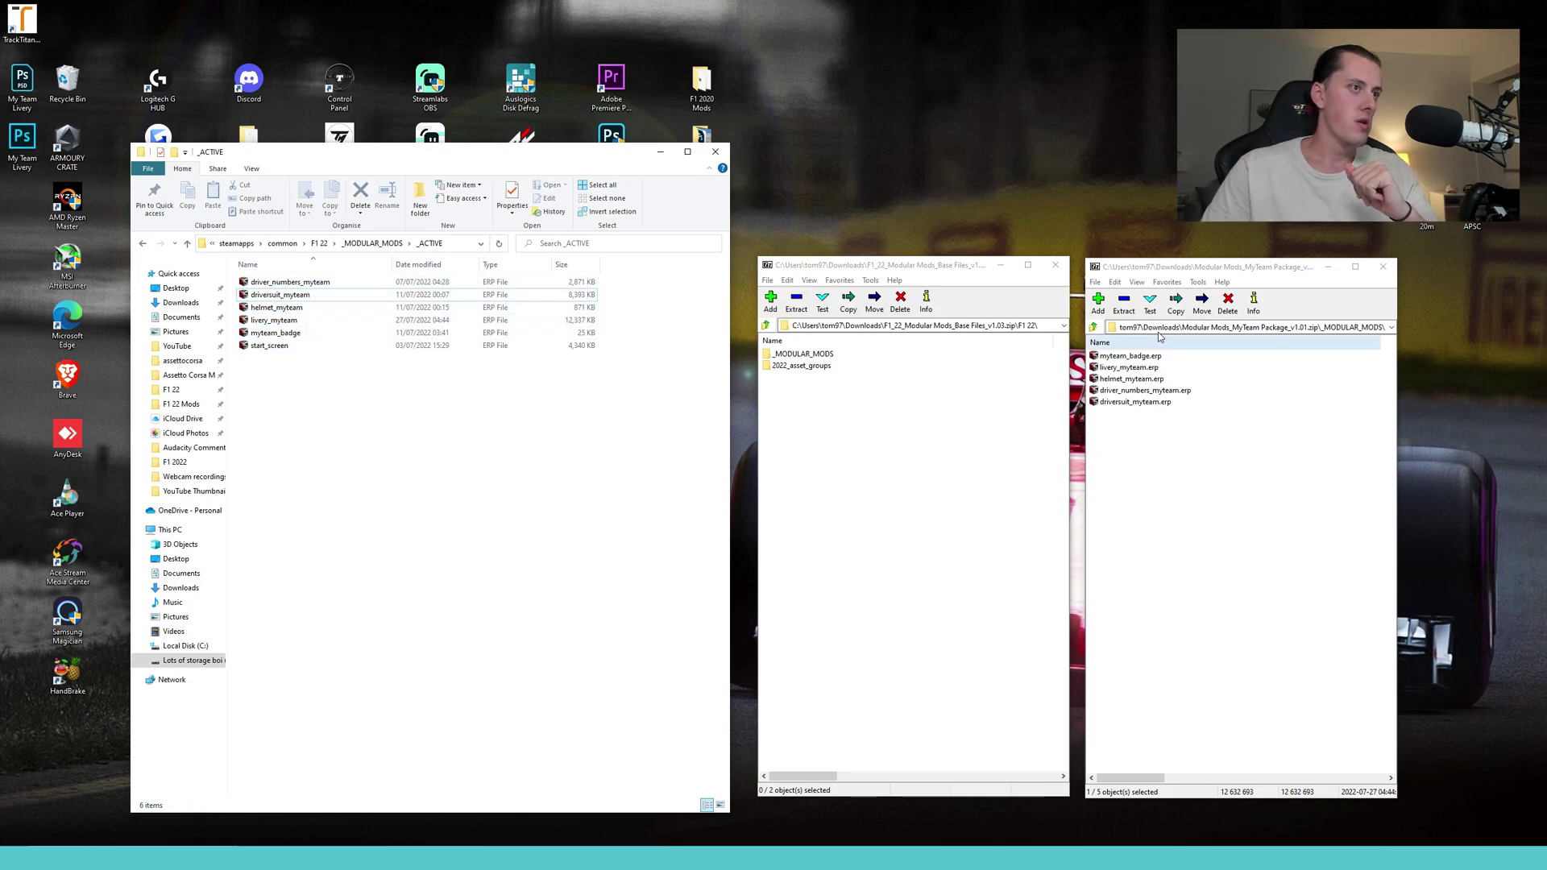
click(1383, 267)
click(1055, 265)
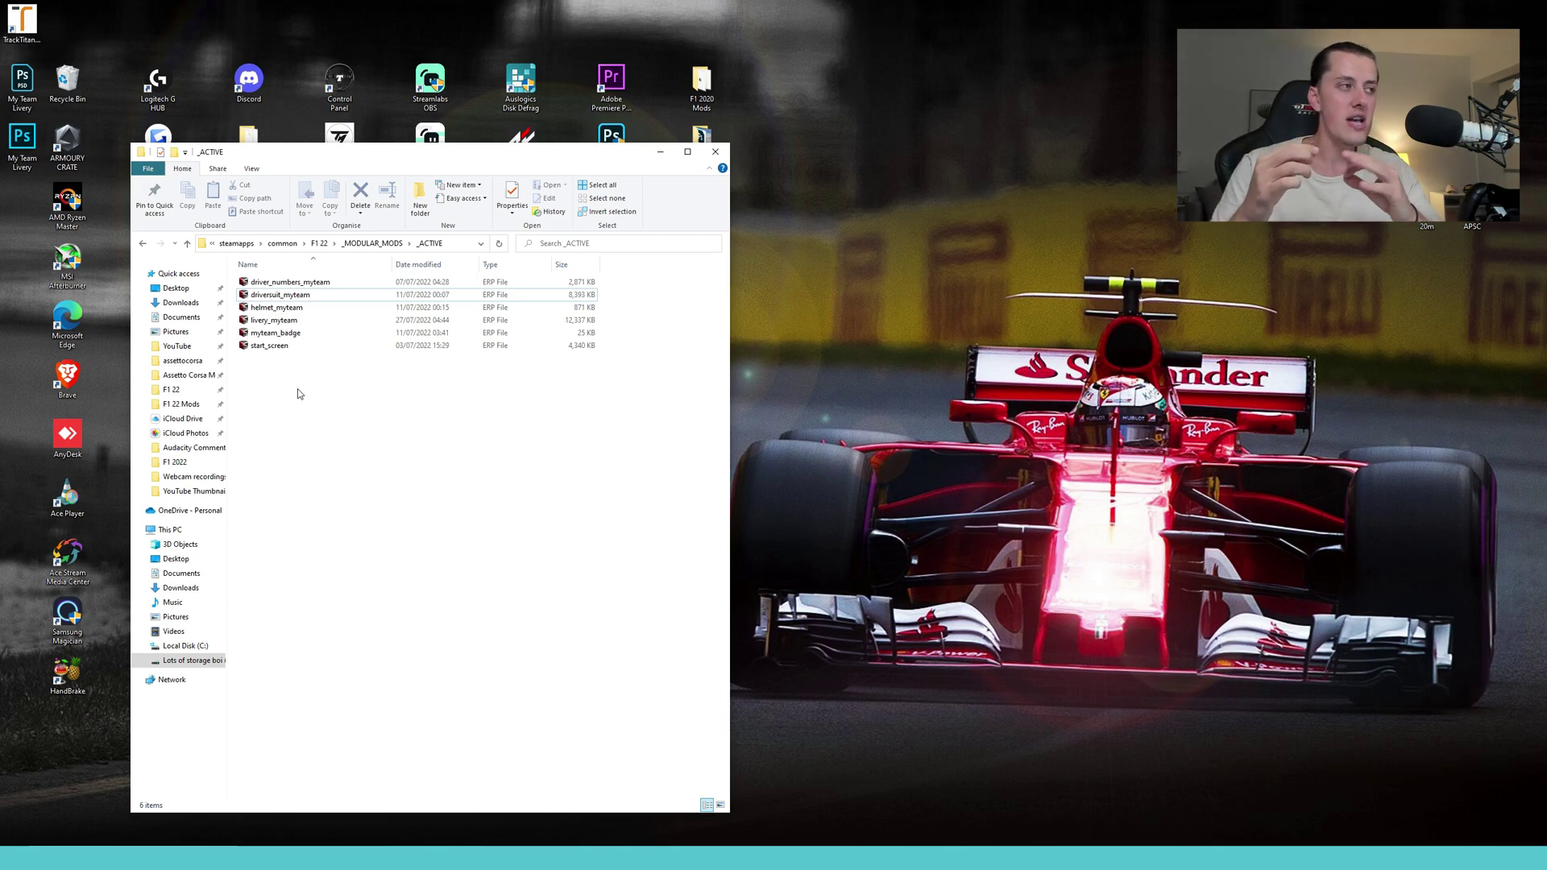
Open livery_myteam.erp from the _ACTIVE folder in Ego ERP Archiver and preview its livery_fom_22 and livery_uncommon_03 textures.
click(290, 322)
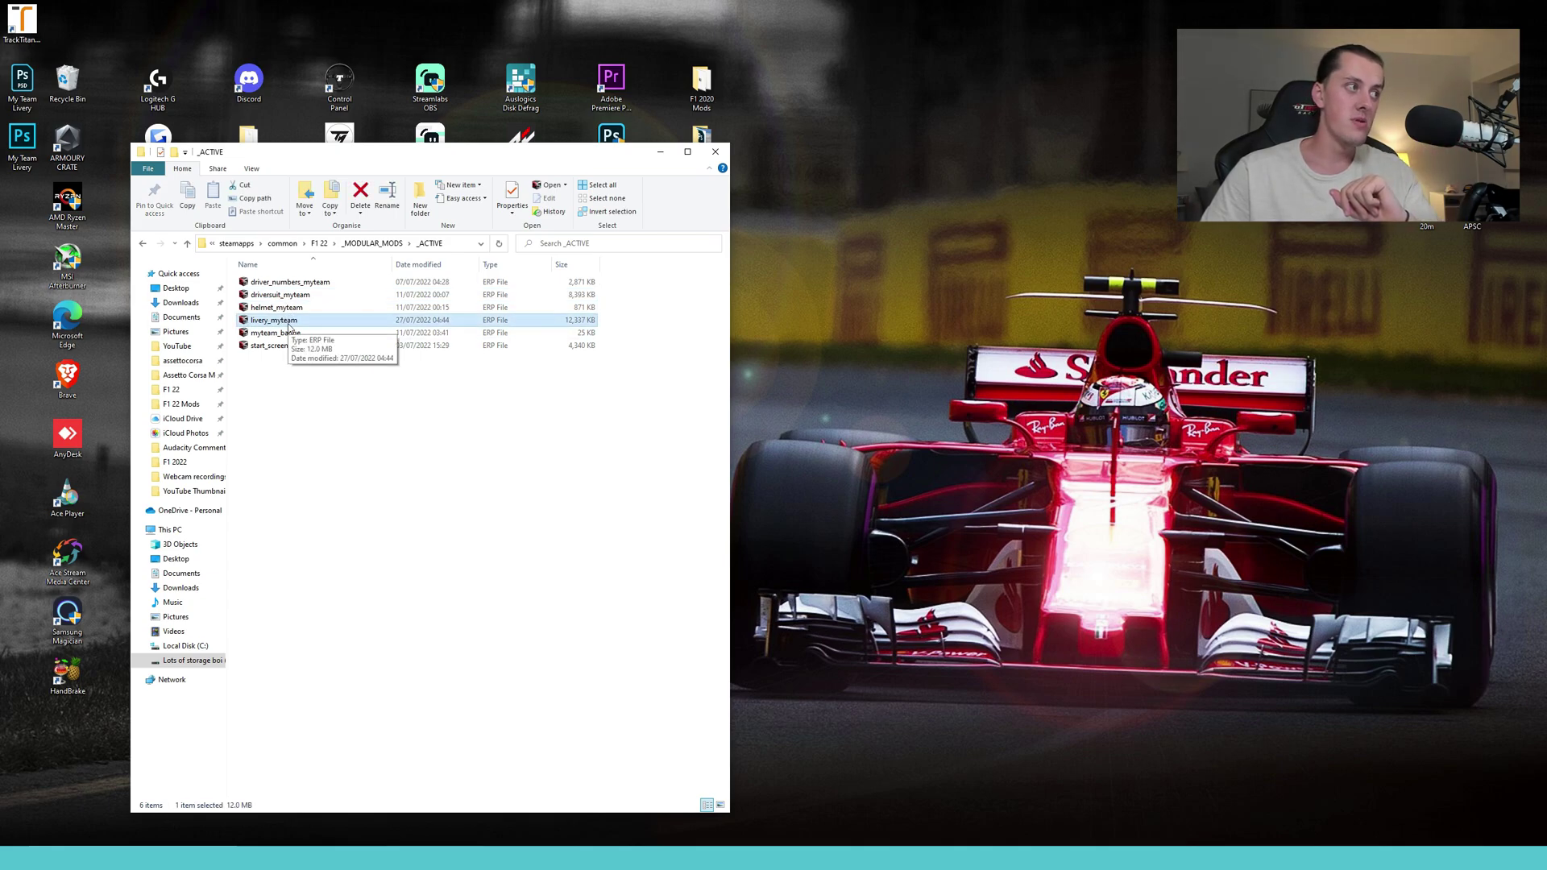
double_click(289, 323)
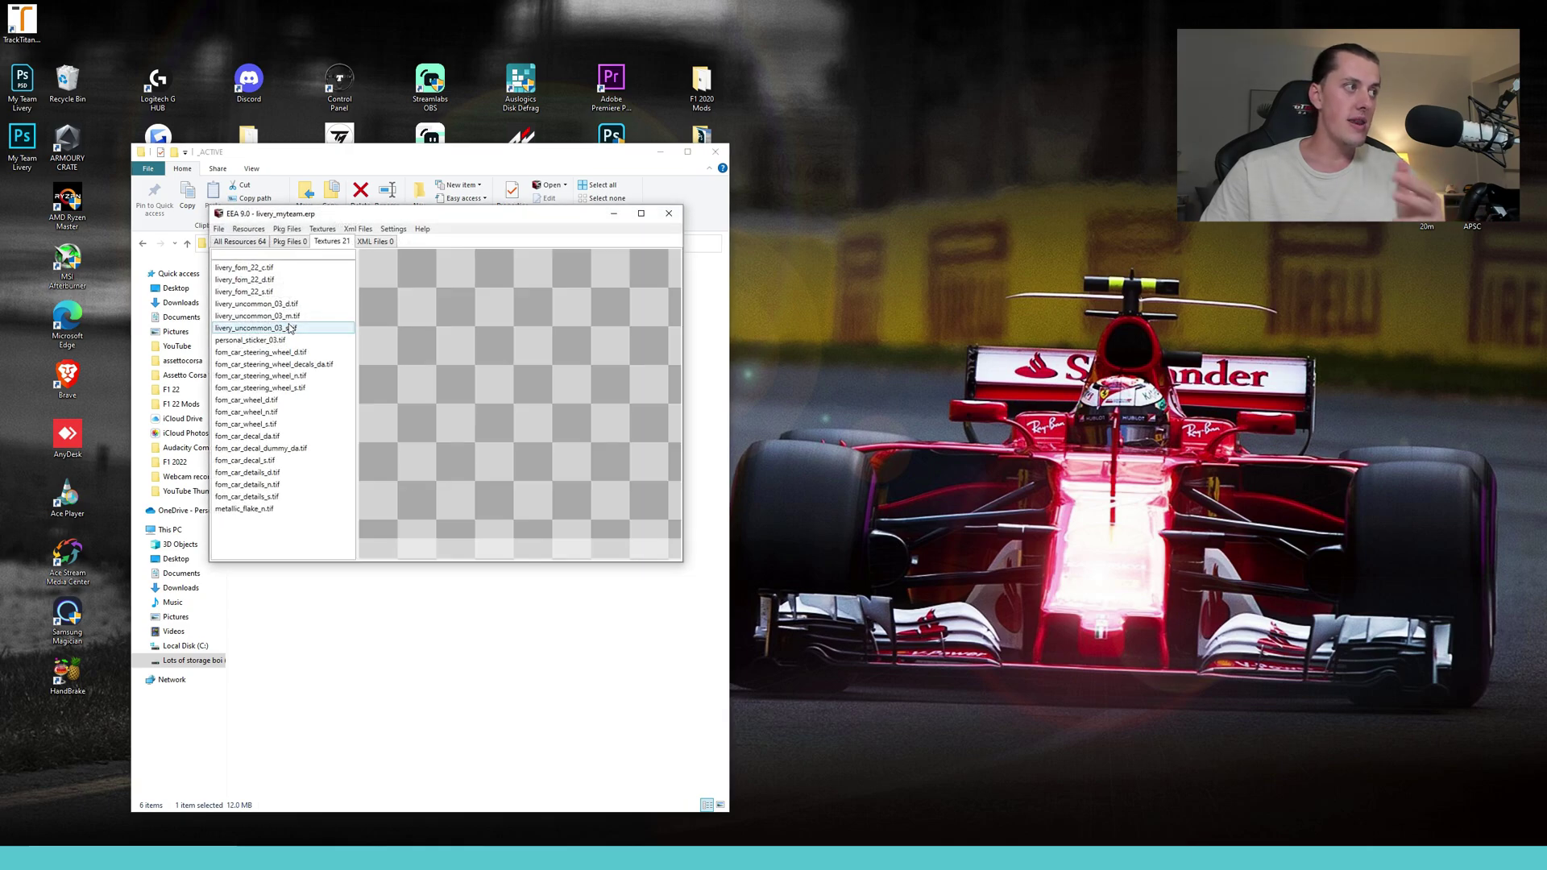
click(276, 268)
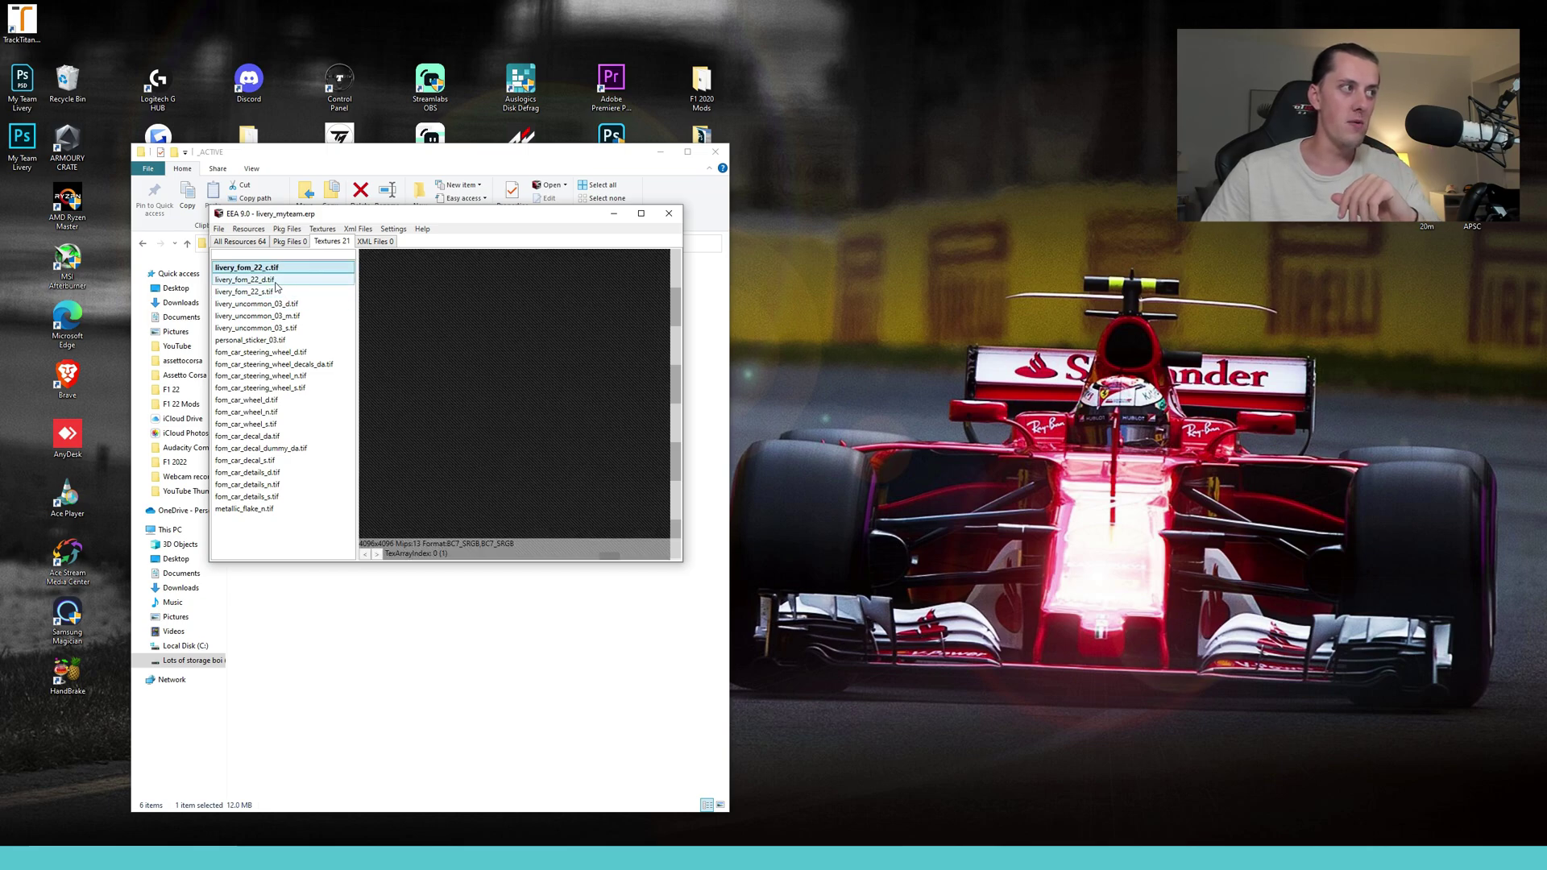
click(274, 280)
click(271, 292)
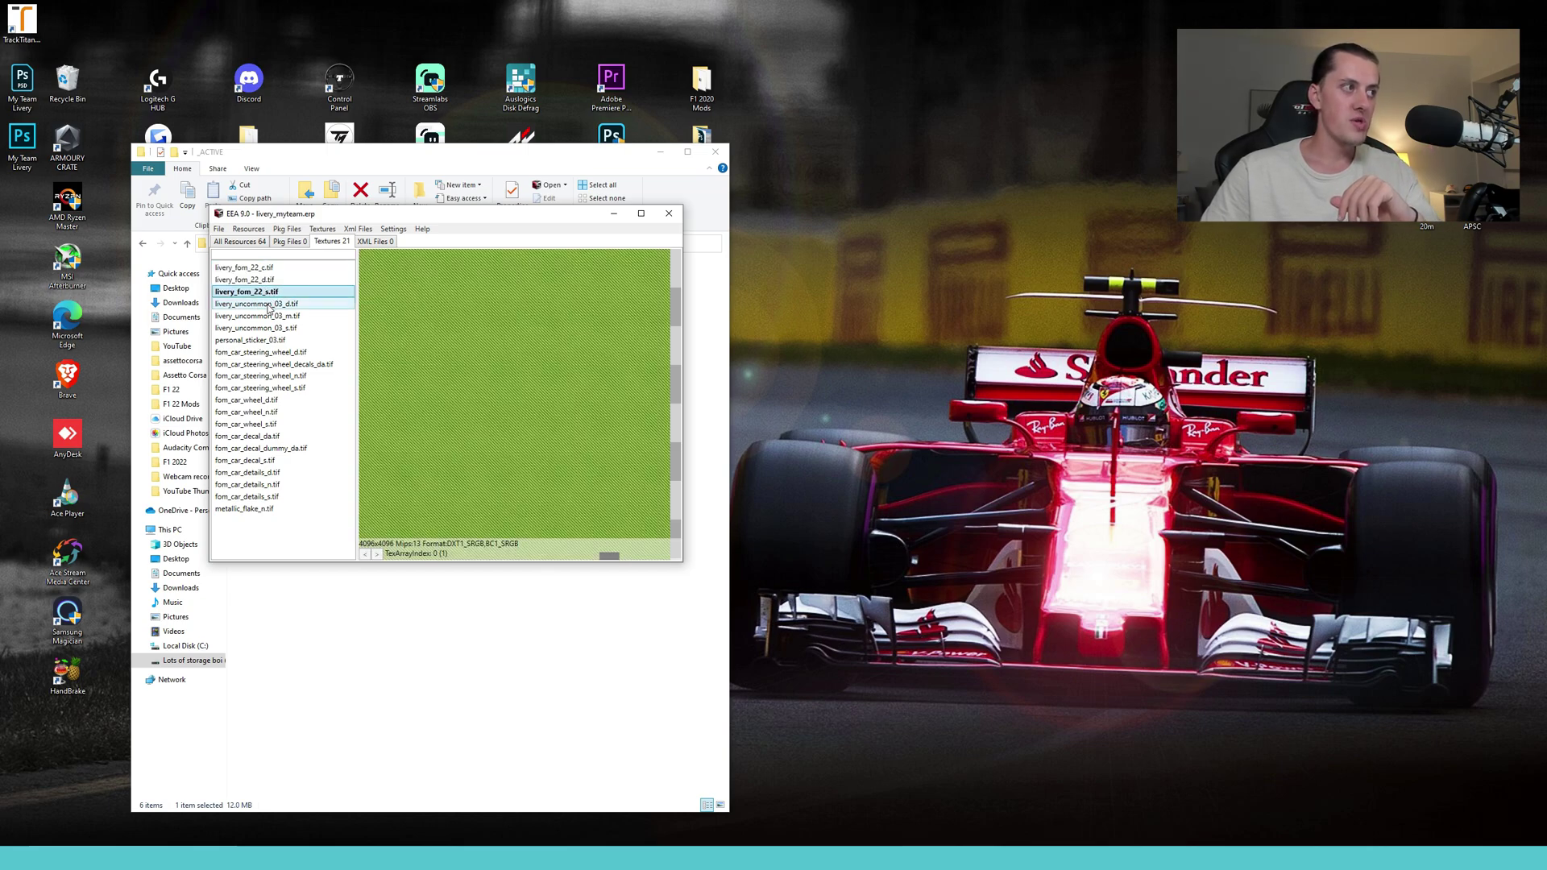
click(270, 305)
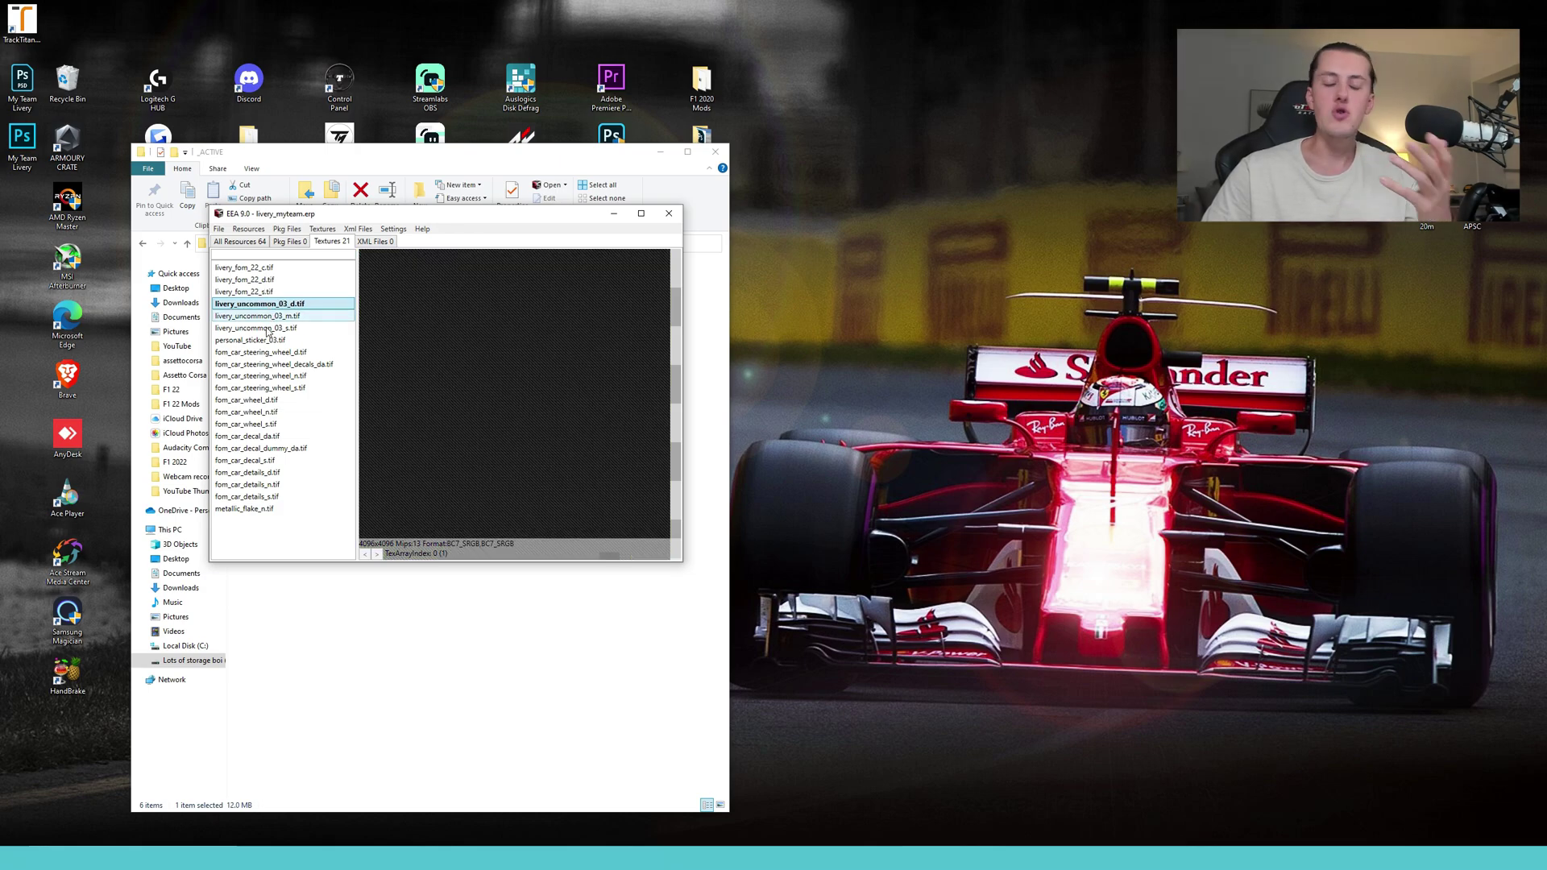
key(Down)
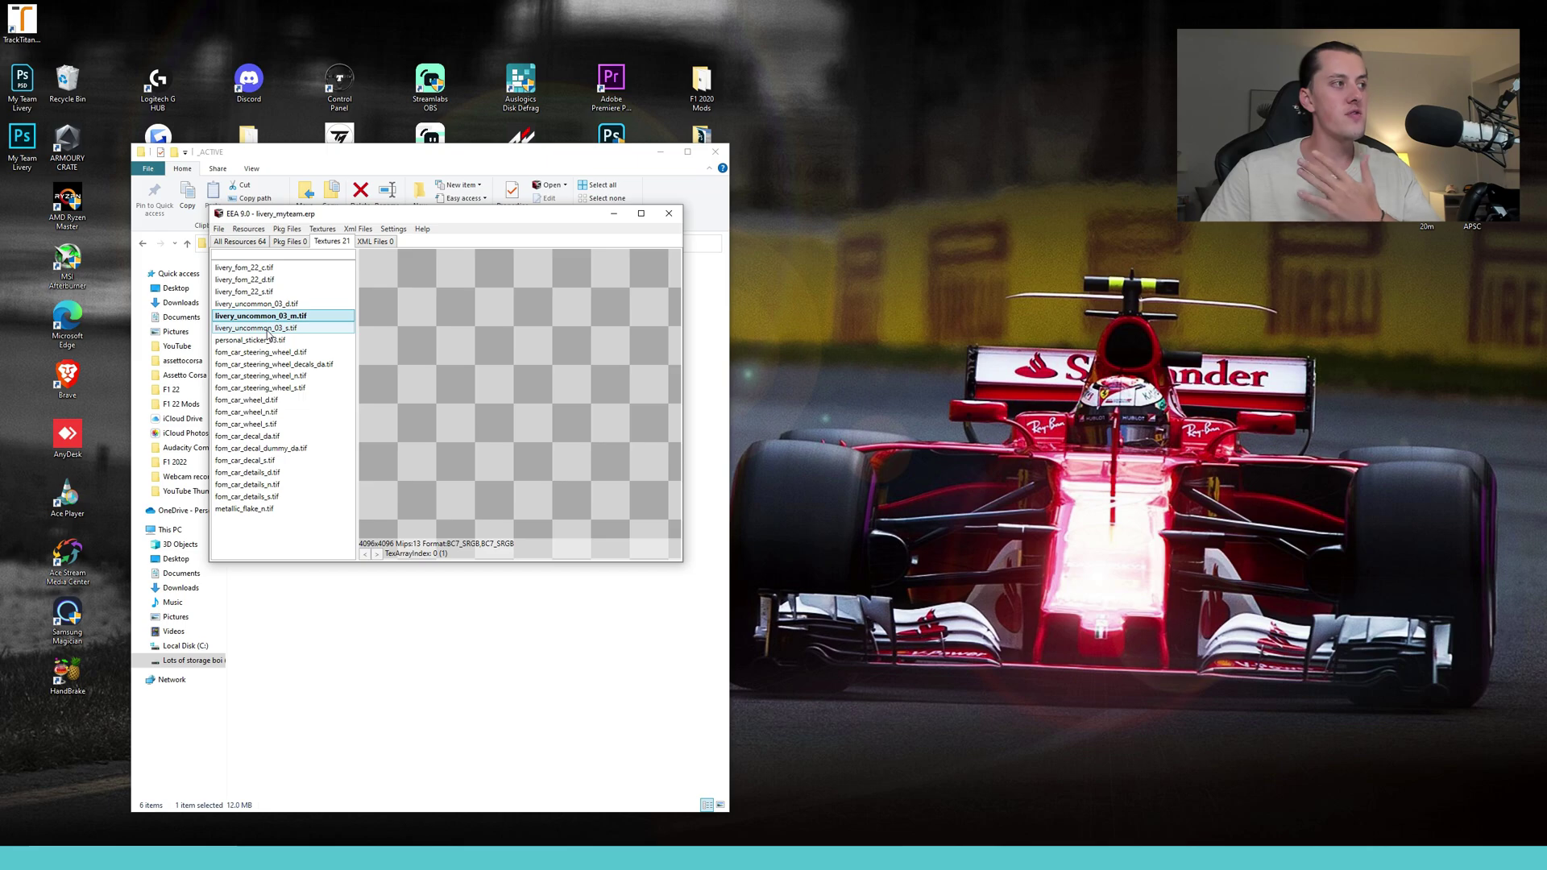
click(267, 329)
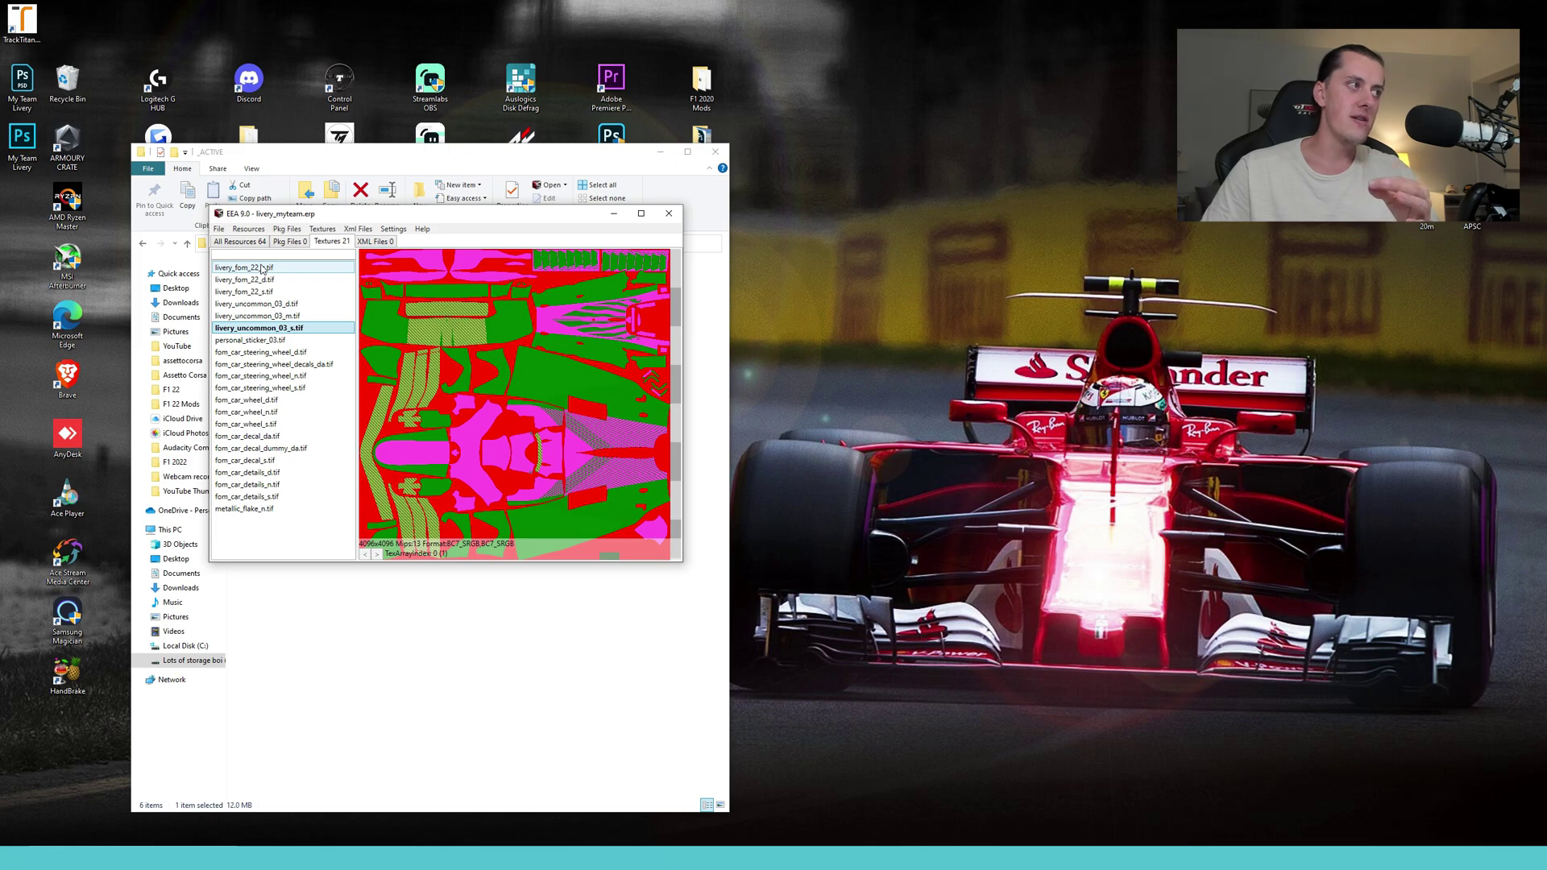
Import the My Team Livery DDS file from the Desktop into the livery_fom_22_c.tif texture.
click(262, 269)
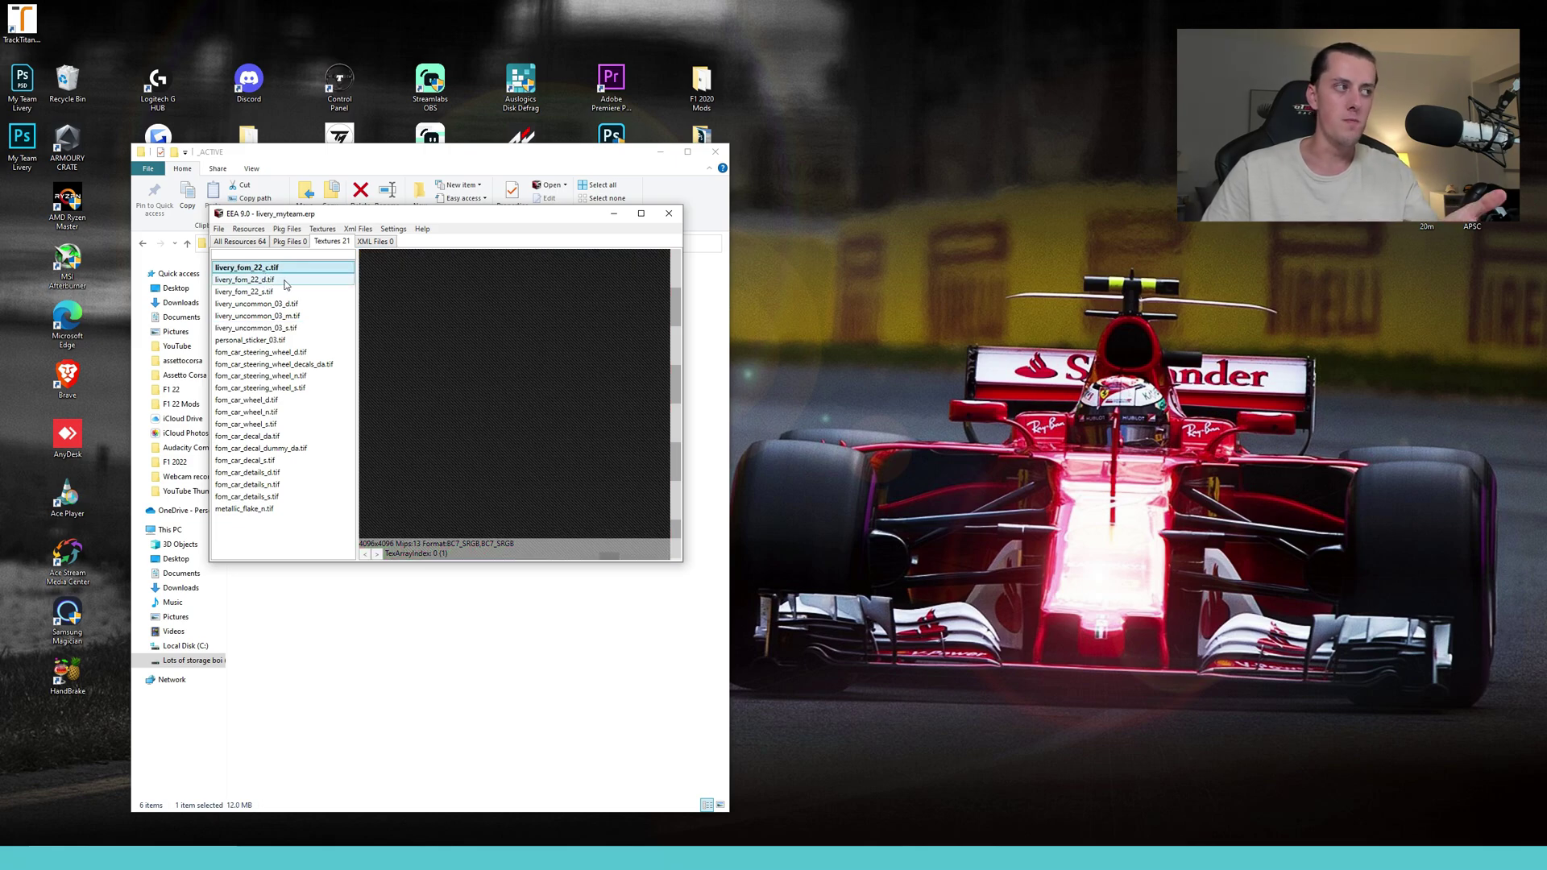
click(320, 230)
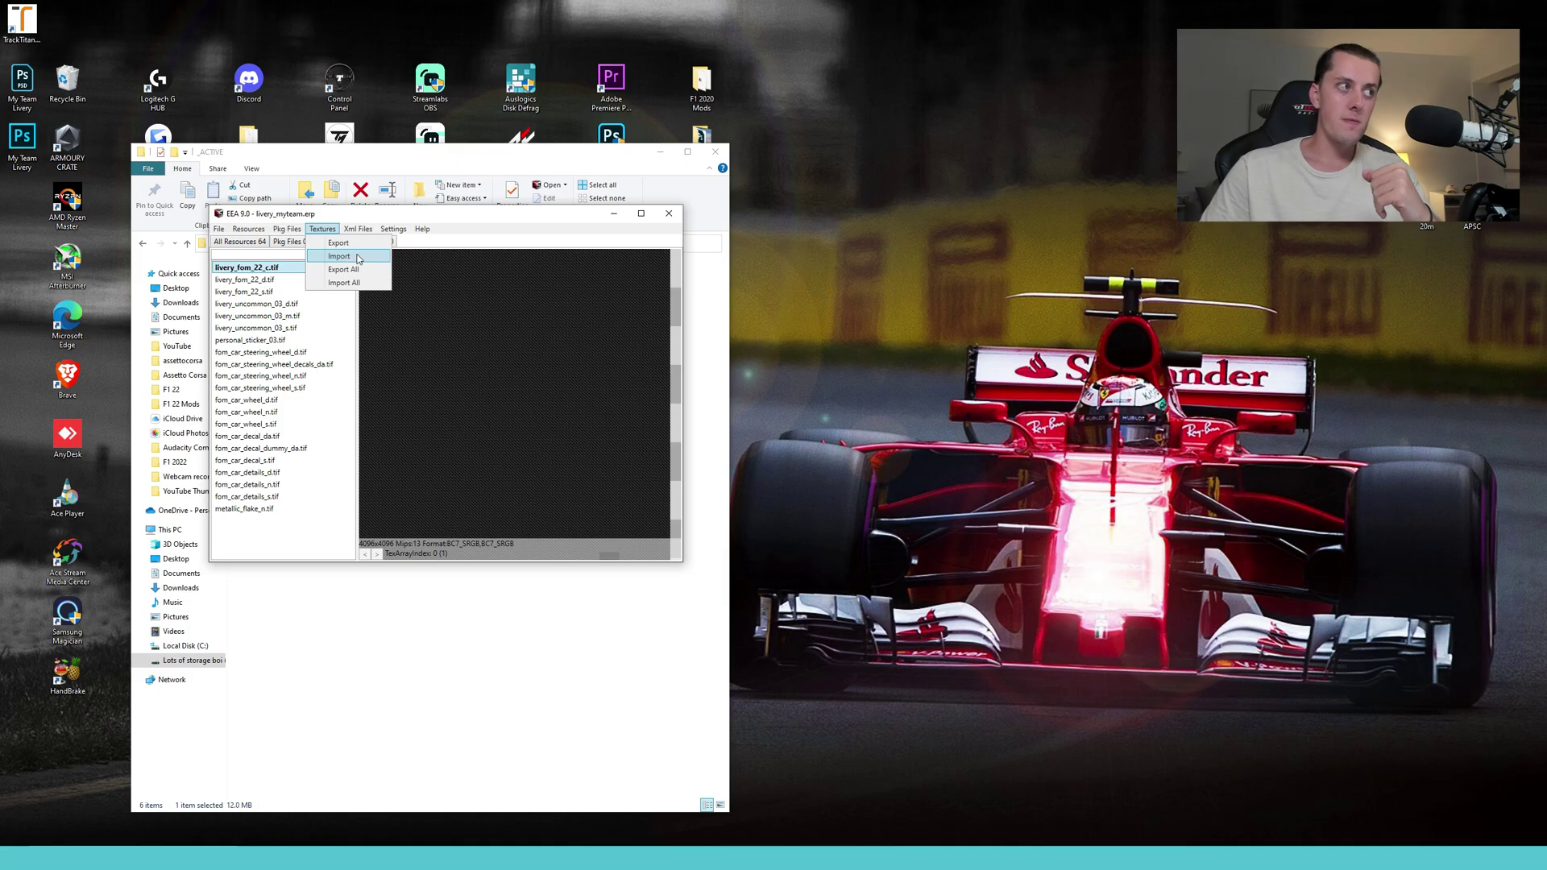
click(357, 256)
click(259, 317)
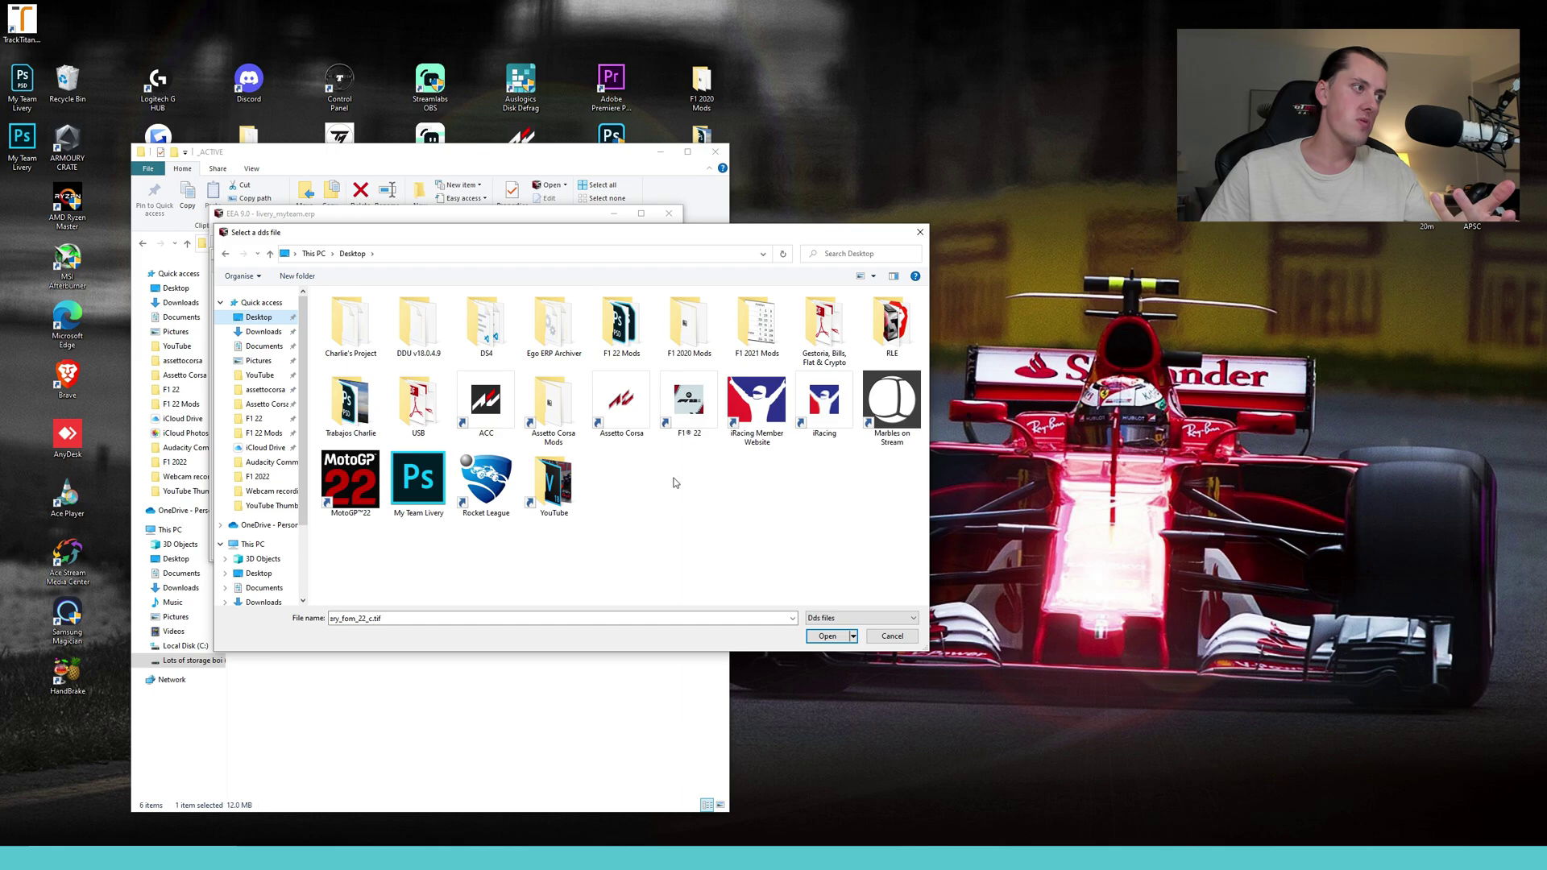
click(425, 510)
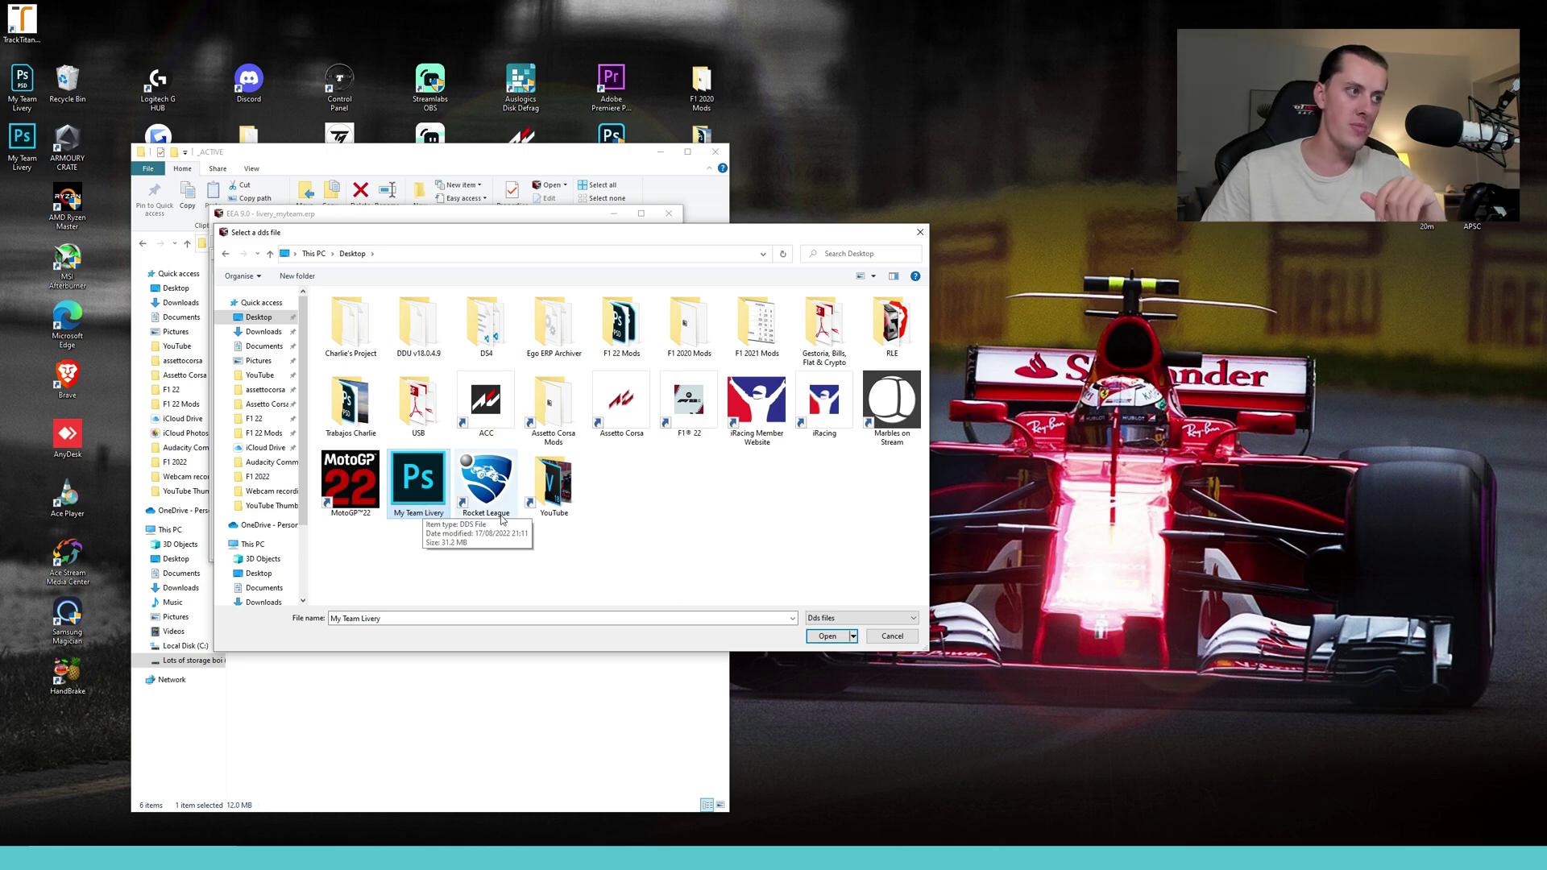
click(828, 636)
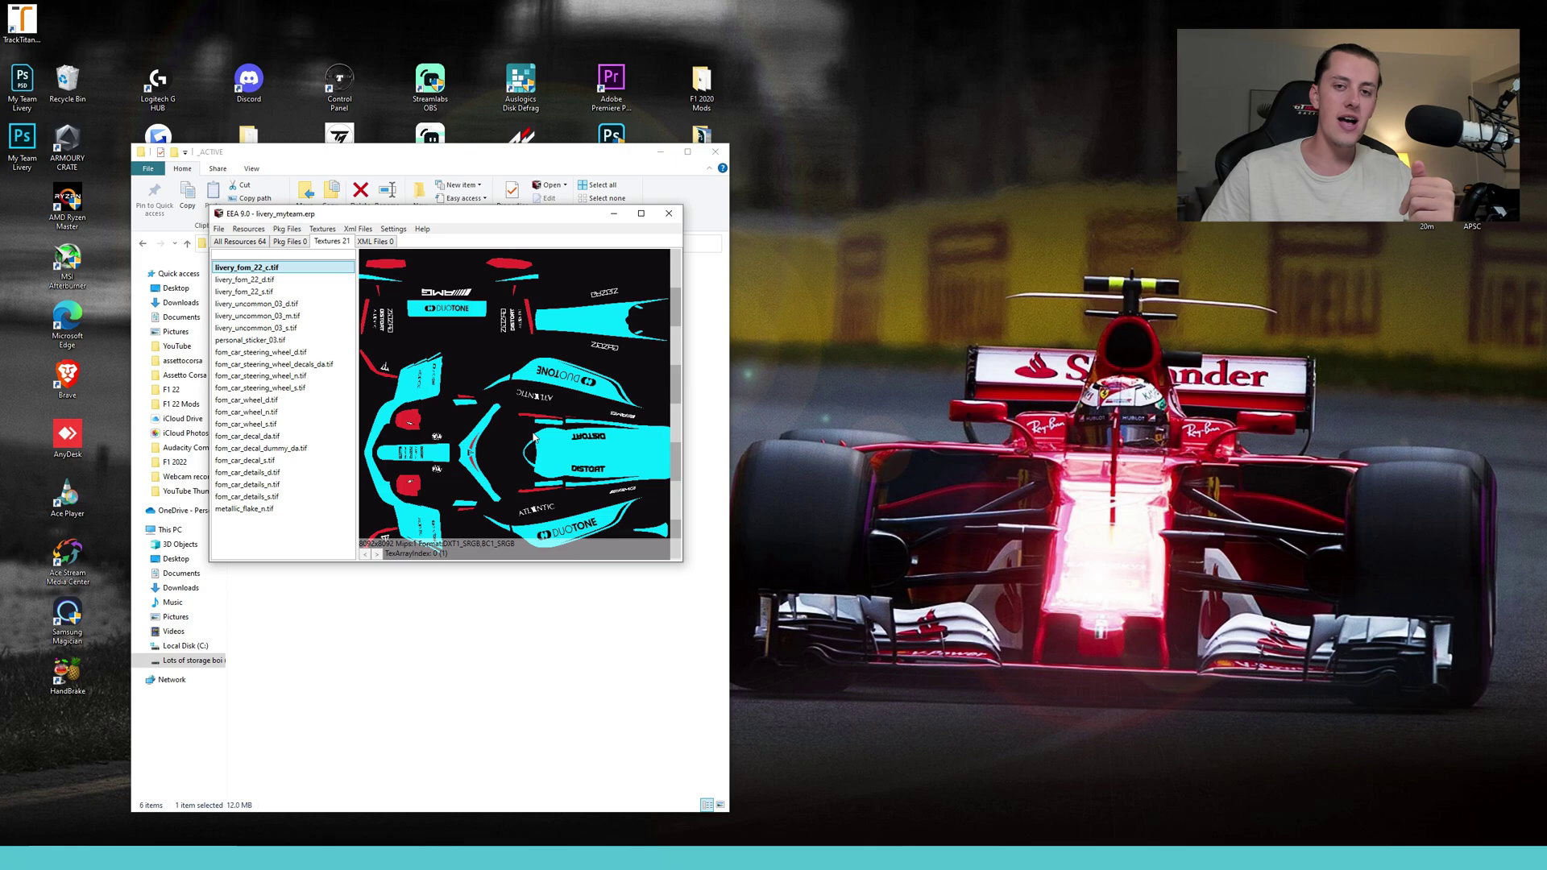
Import the My Team Livery DDS file into the livery_fom_22_d.tif texture, and select livery_fom_22_s.tif.
click(267, 281)
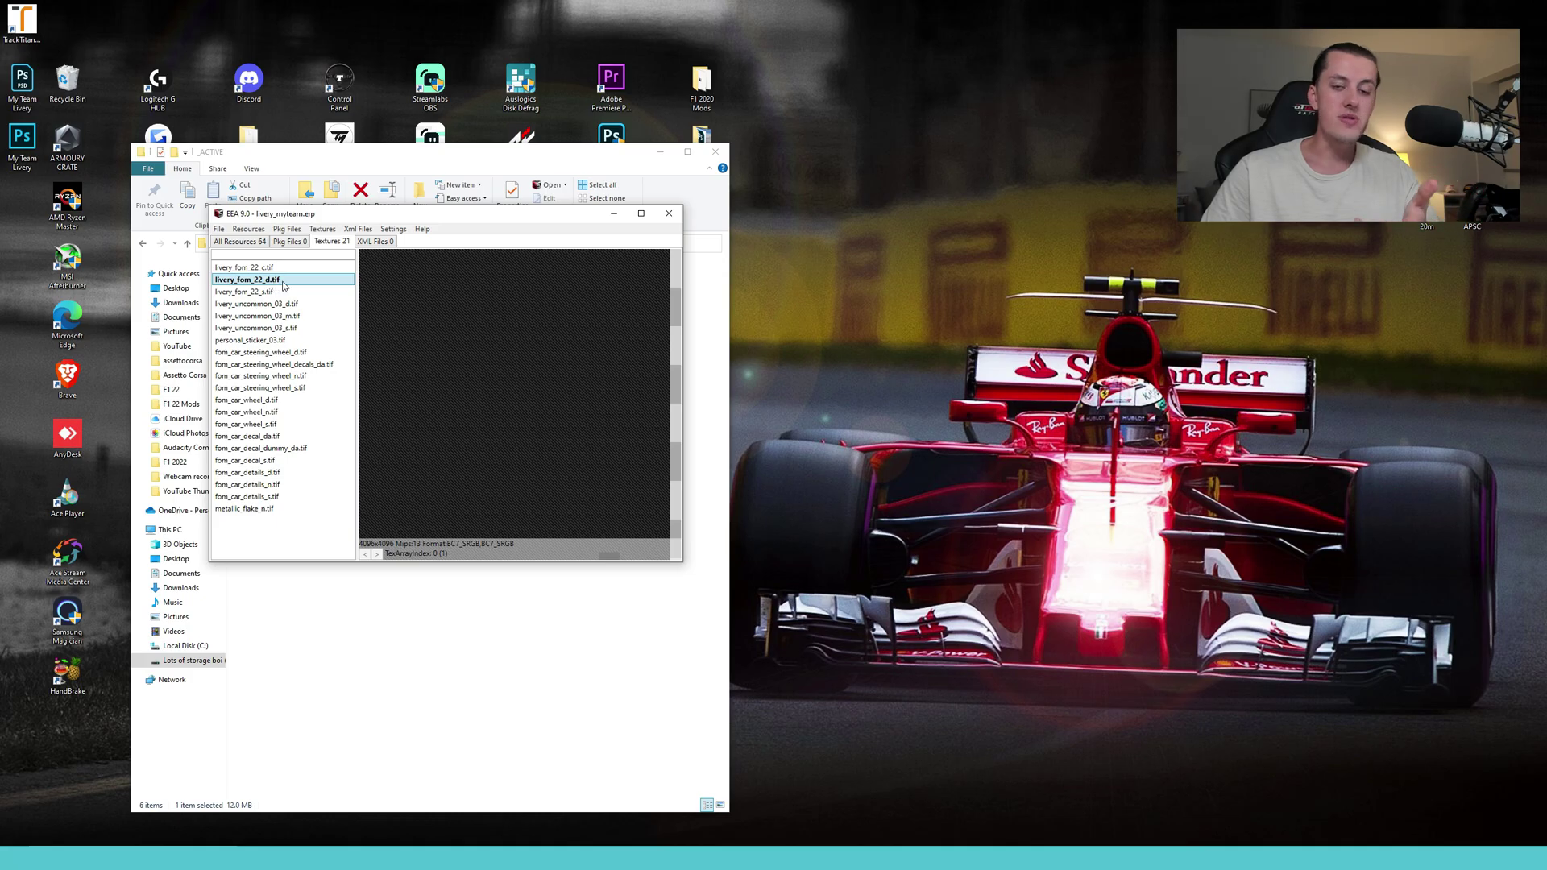
click(275, 293)
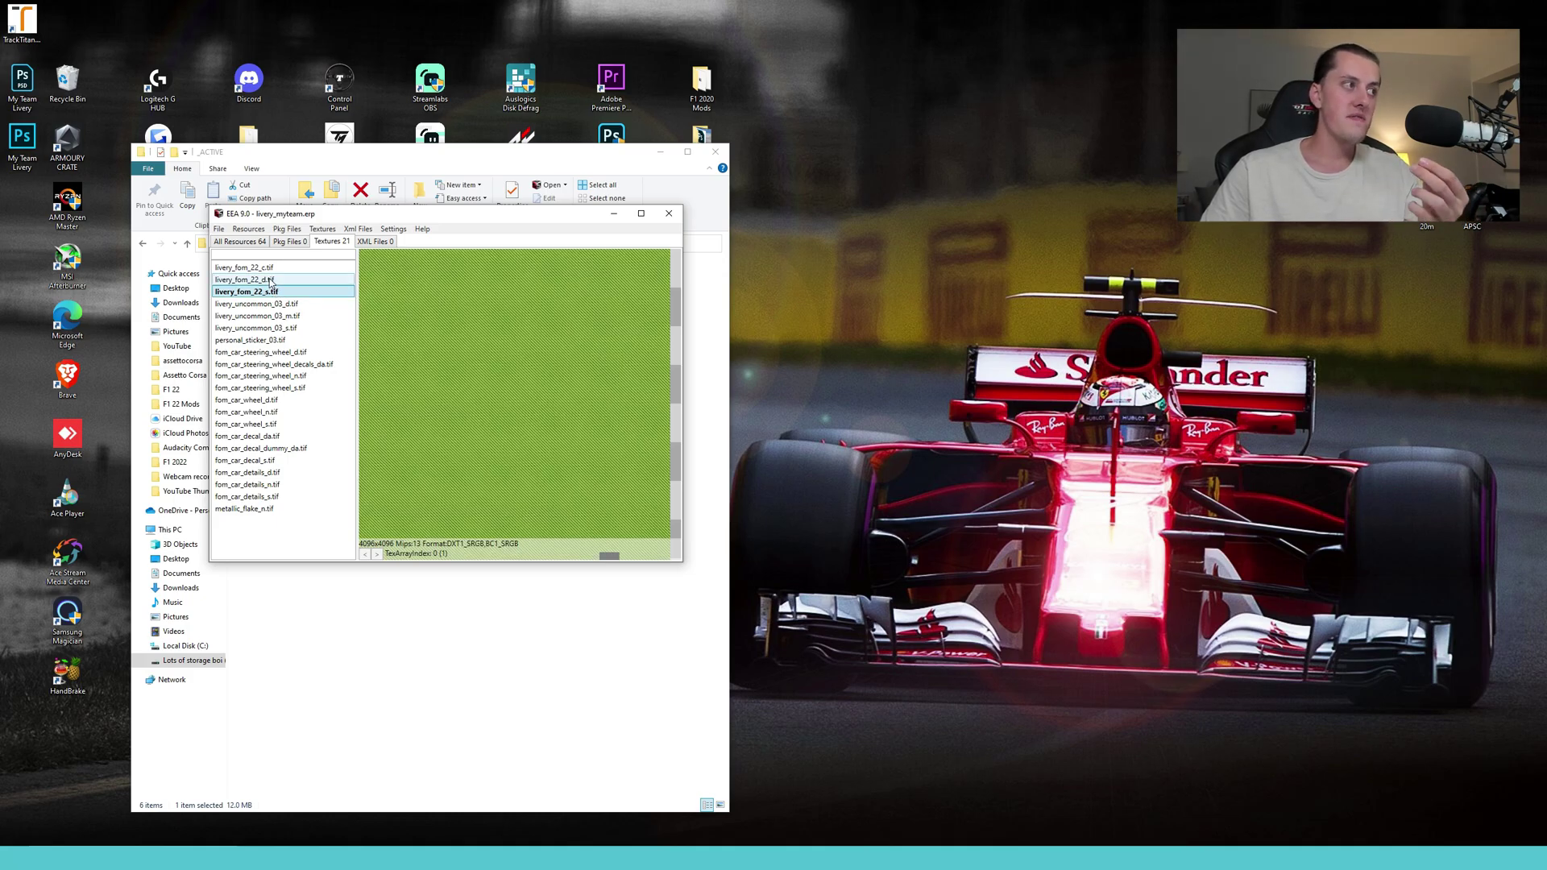
click(271, 281)
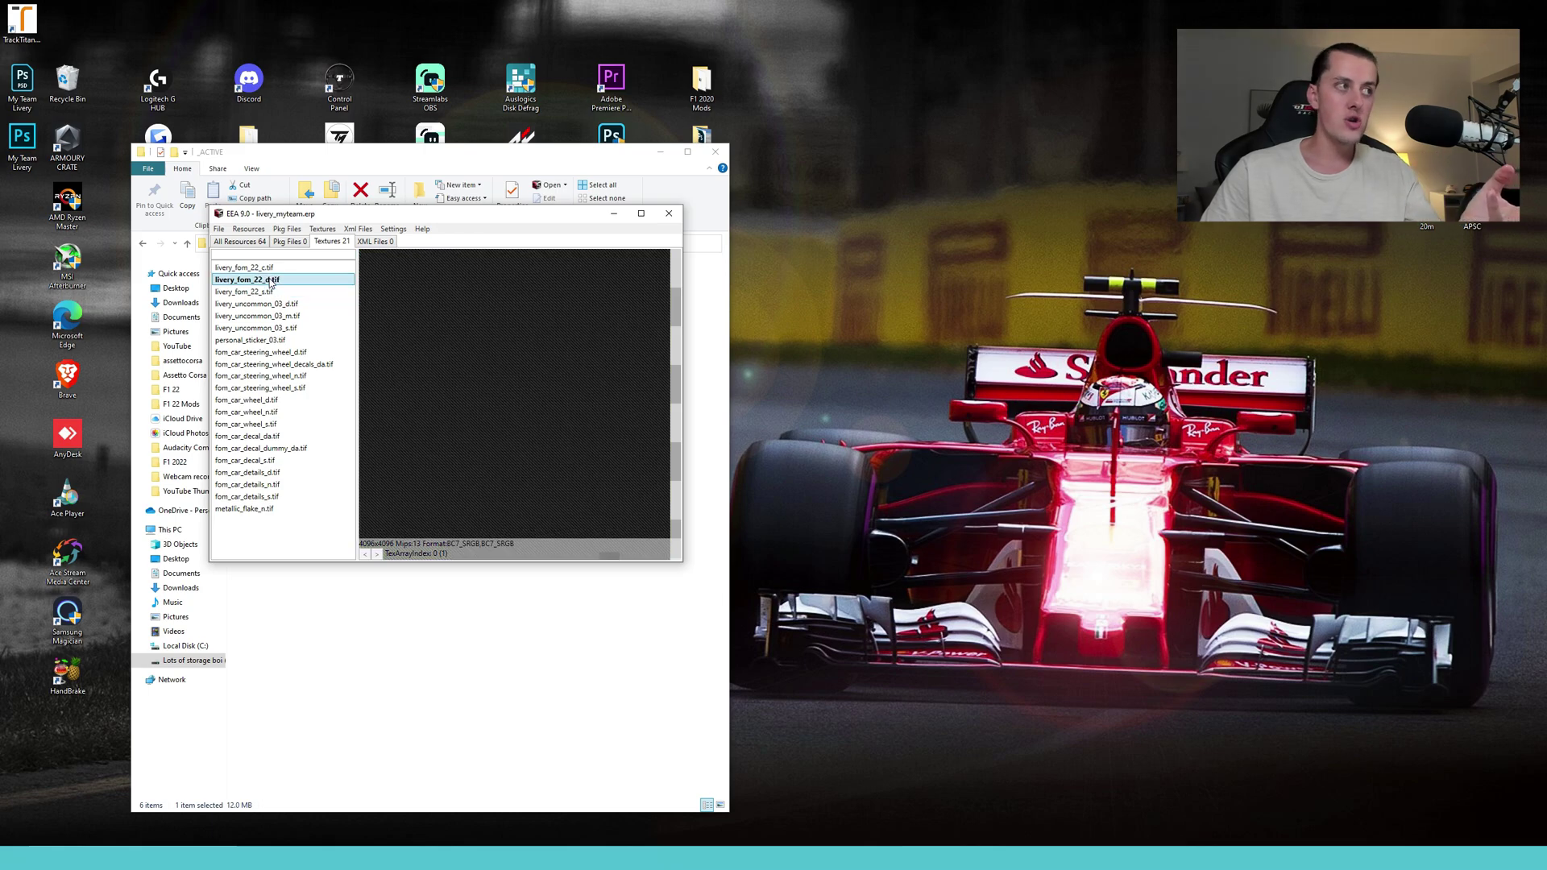
click(323, 229)
click(330, 256)
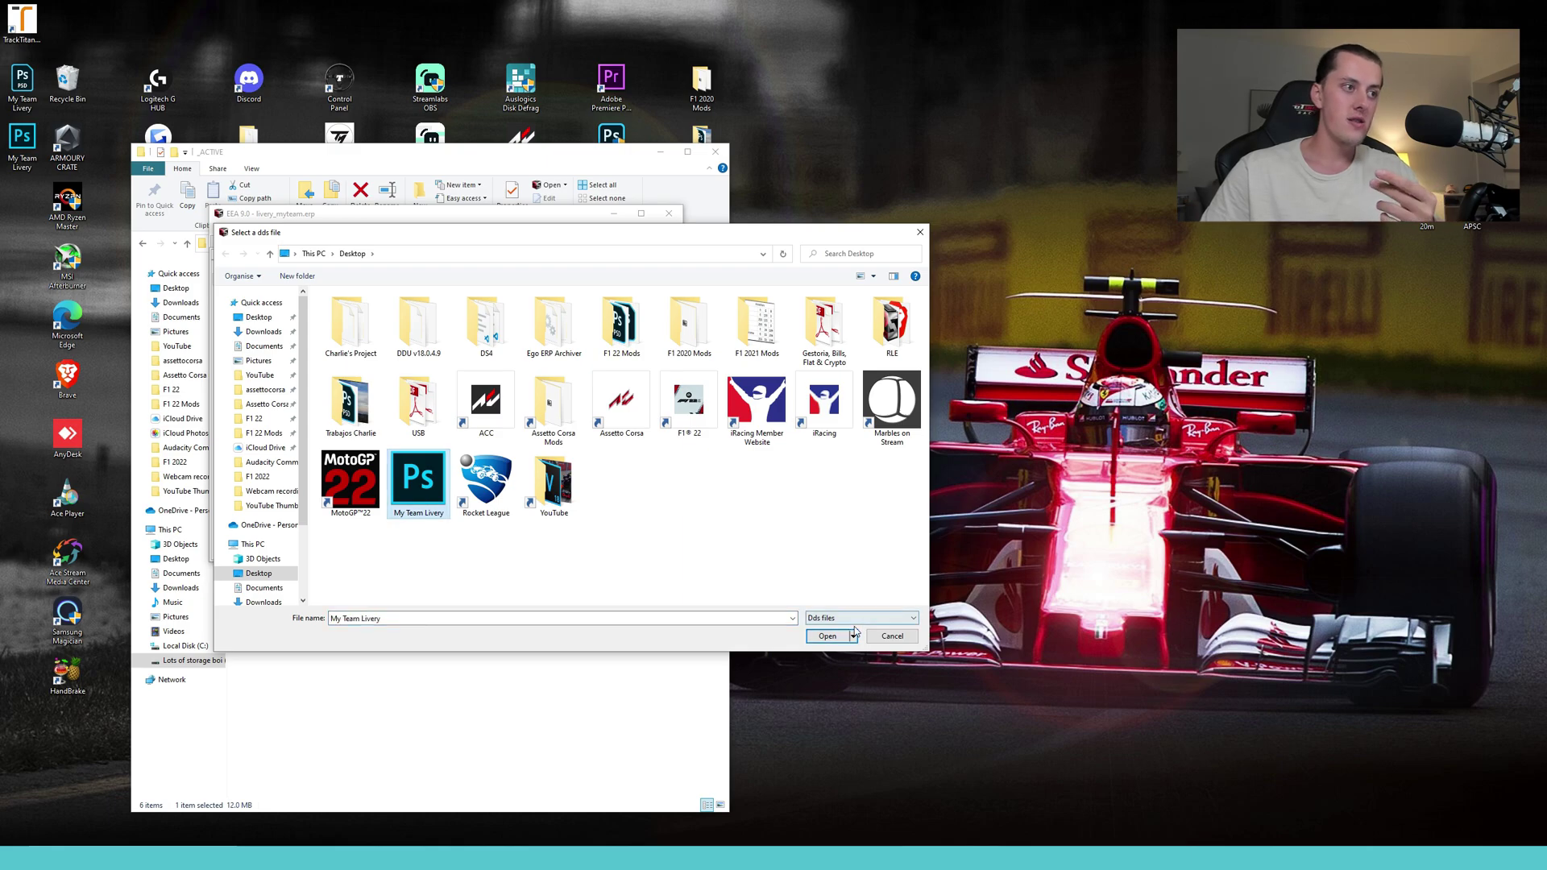
click(893, 636)
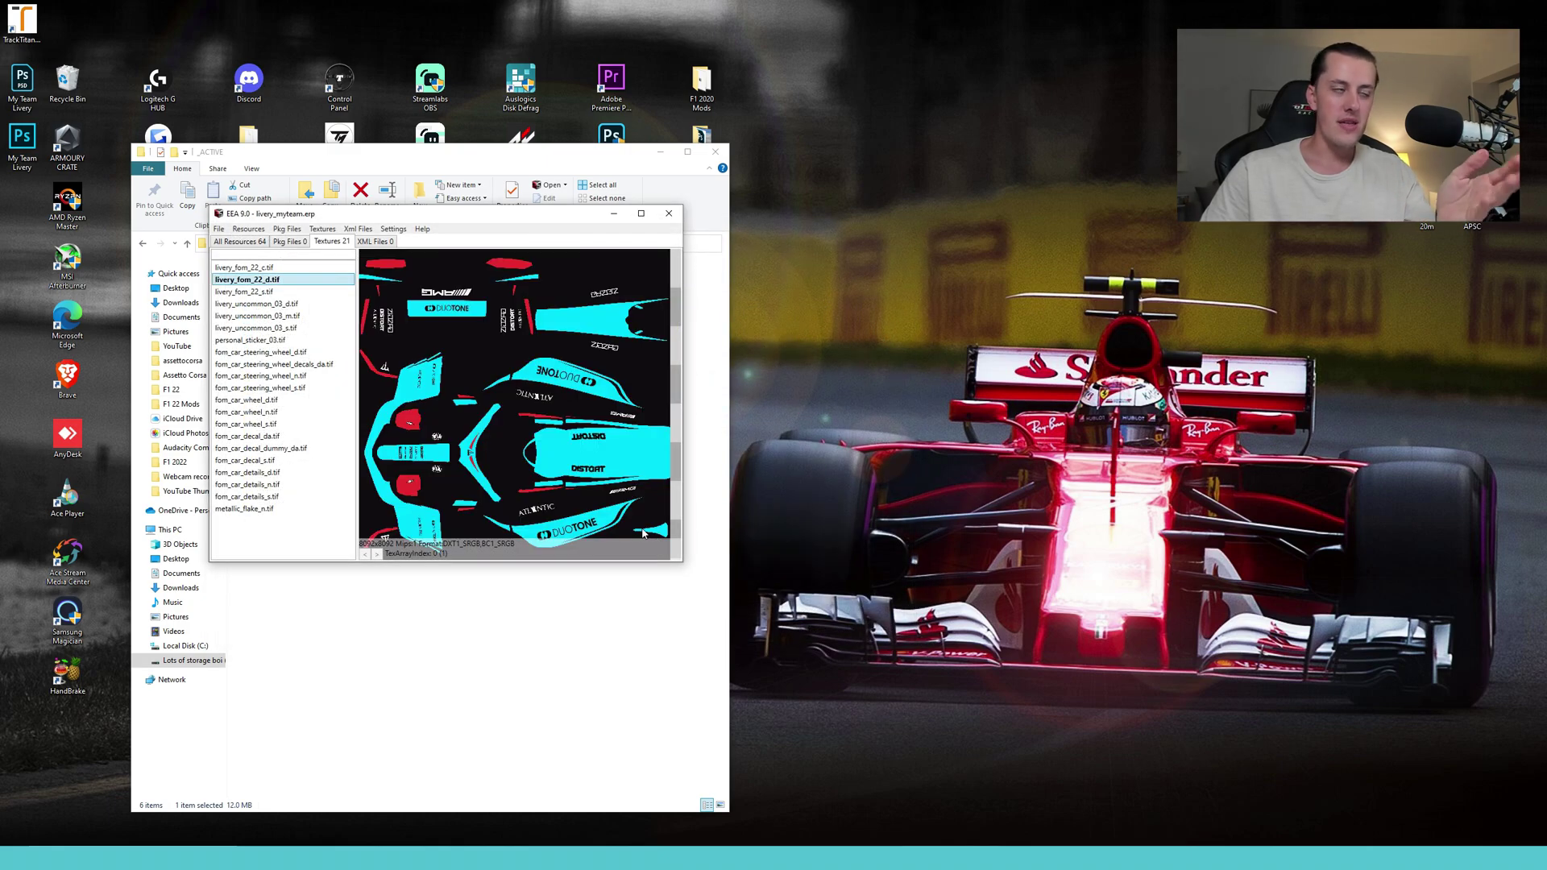
click(277, 292)
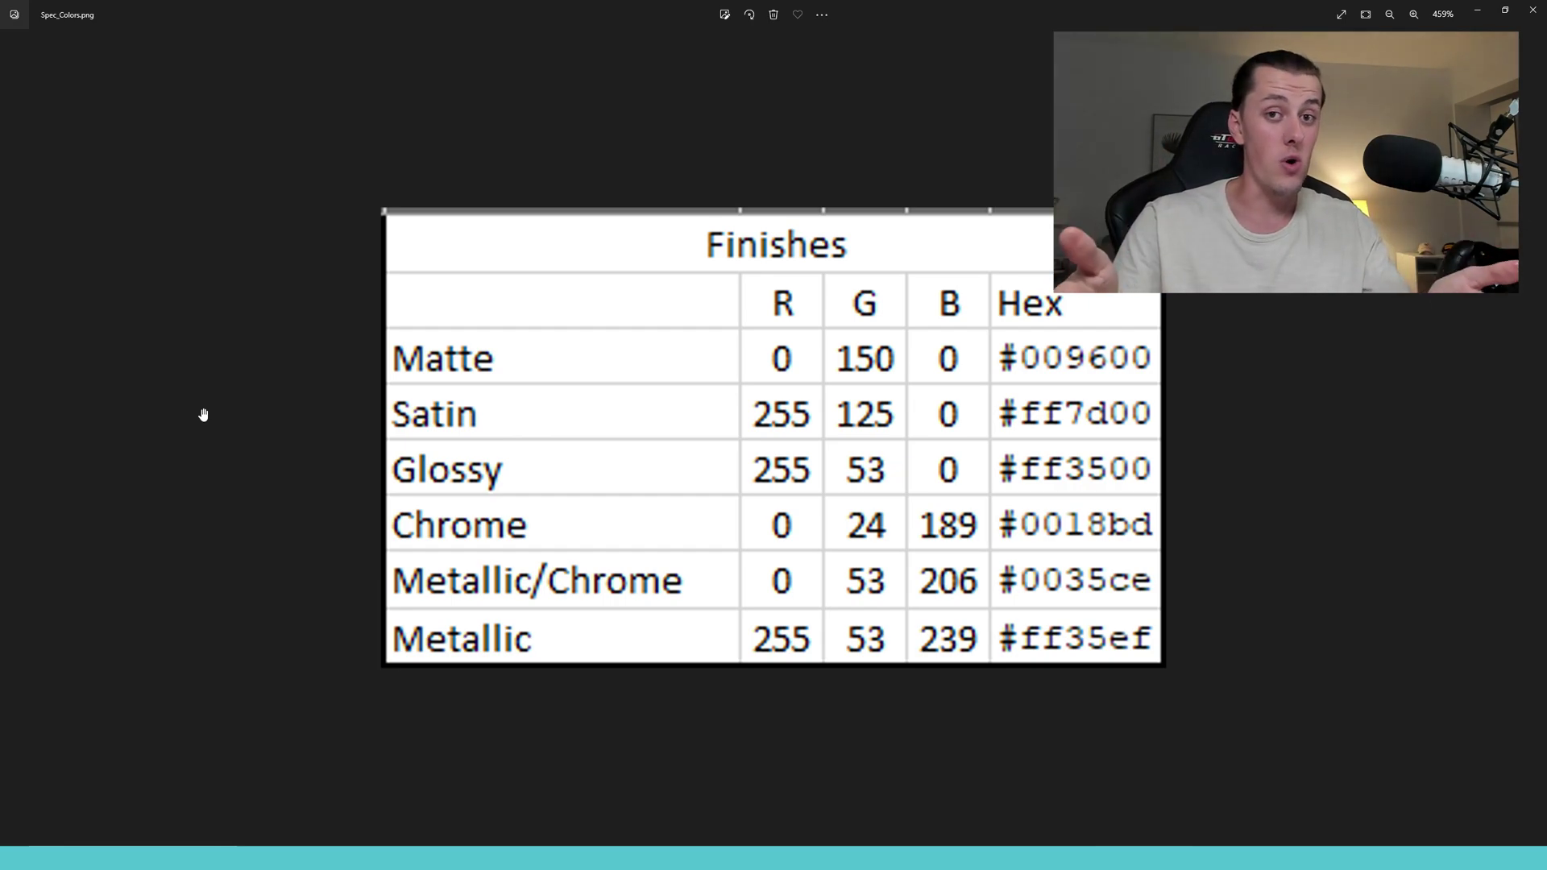
Switch to Photoshop and delete the Decals group and the three livery layers above Layer 1 in the My Team Livery document.
key(alt+Tab)
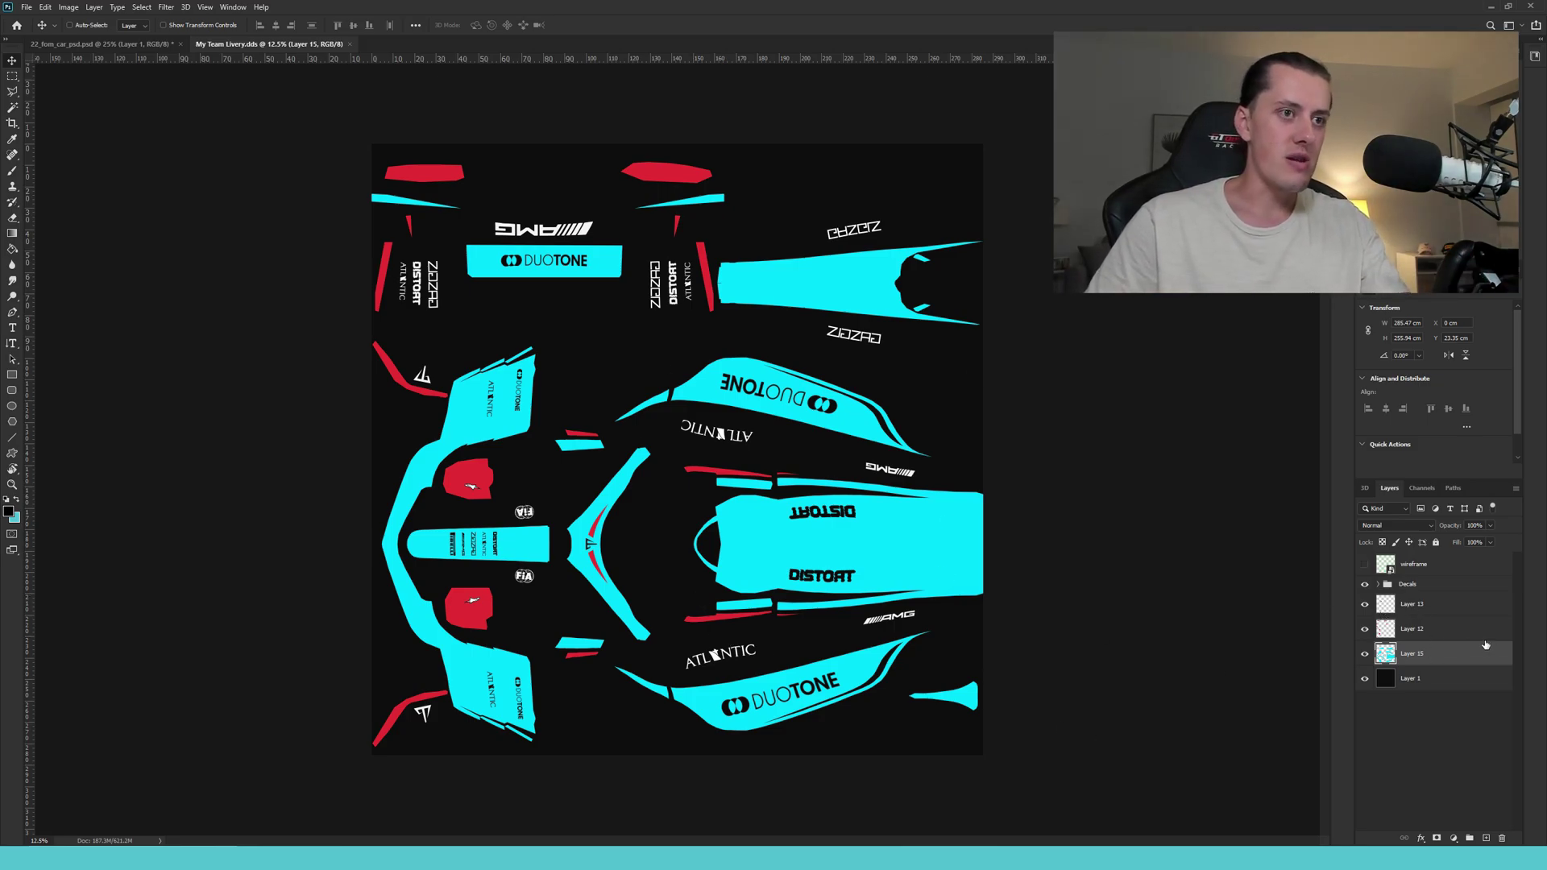
shift+click(1433, 587)
right_click(1430, 595)
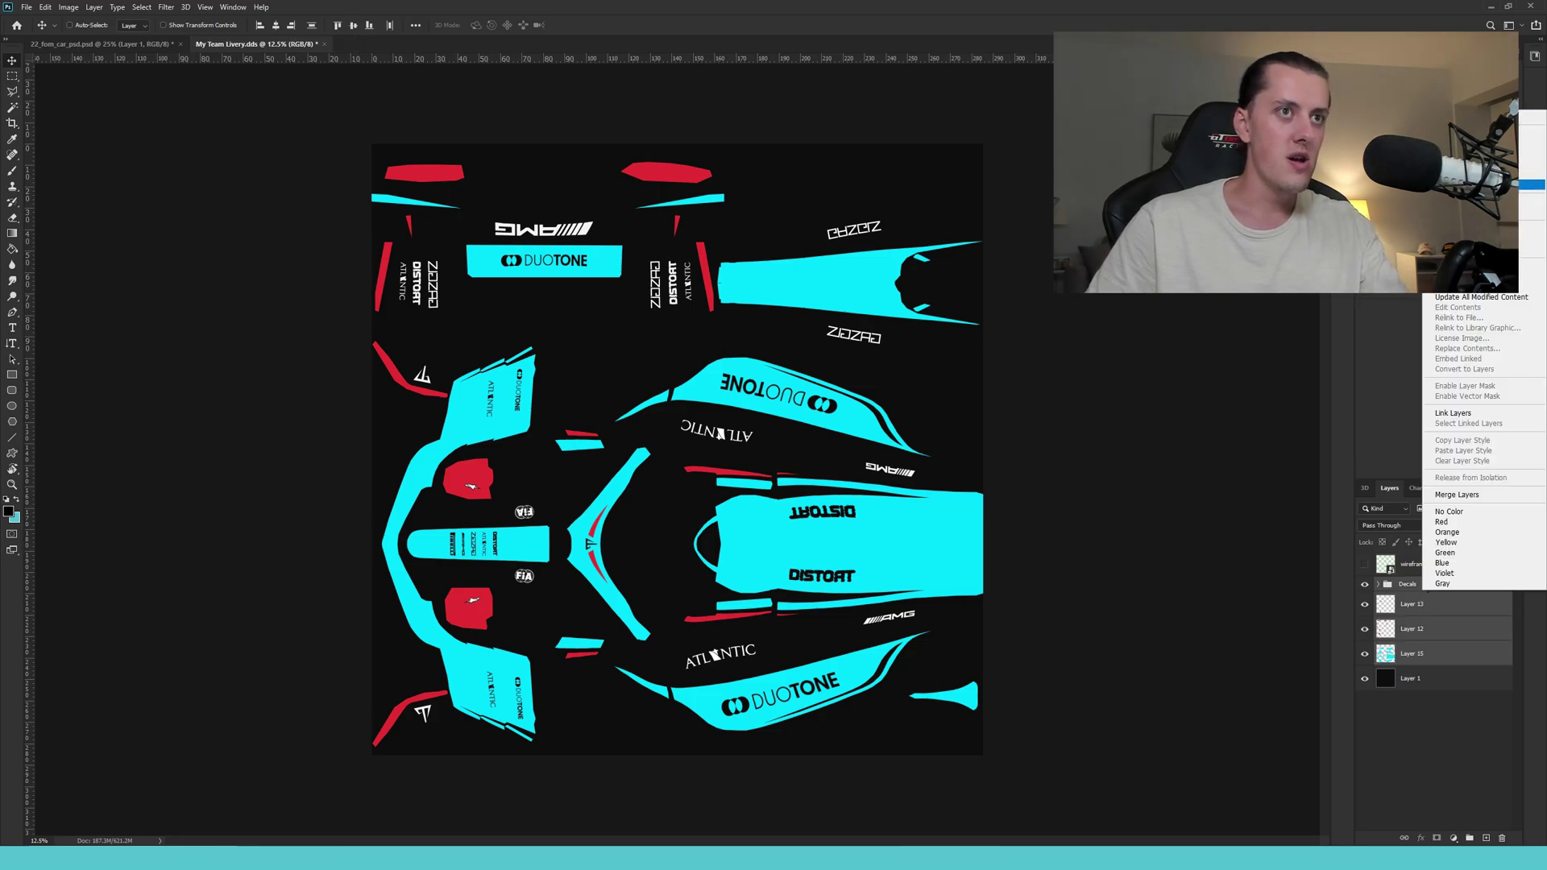
key(Delete)
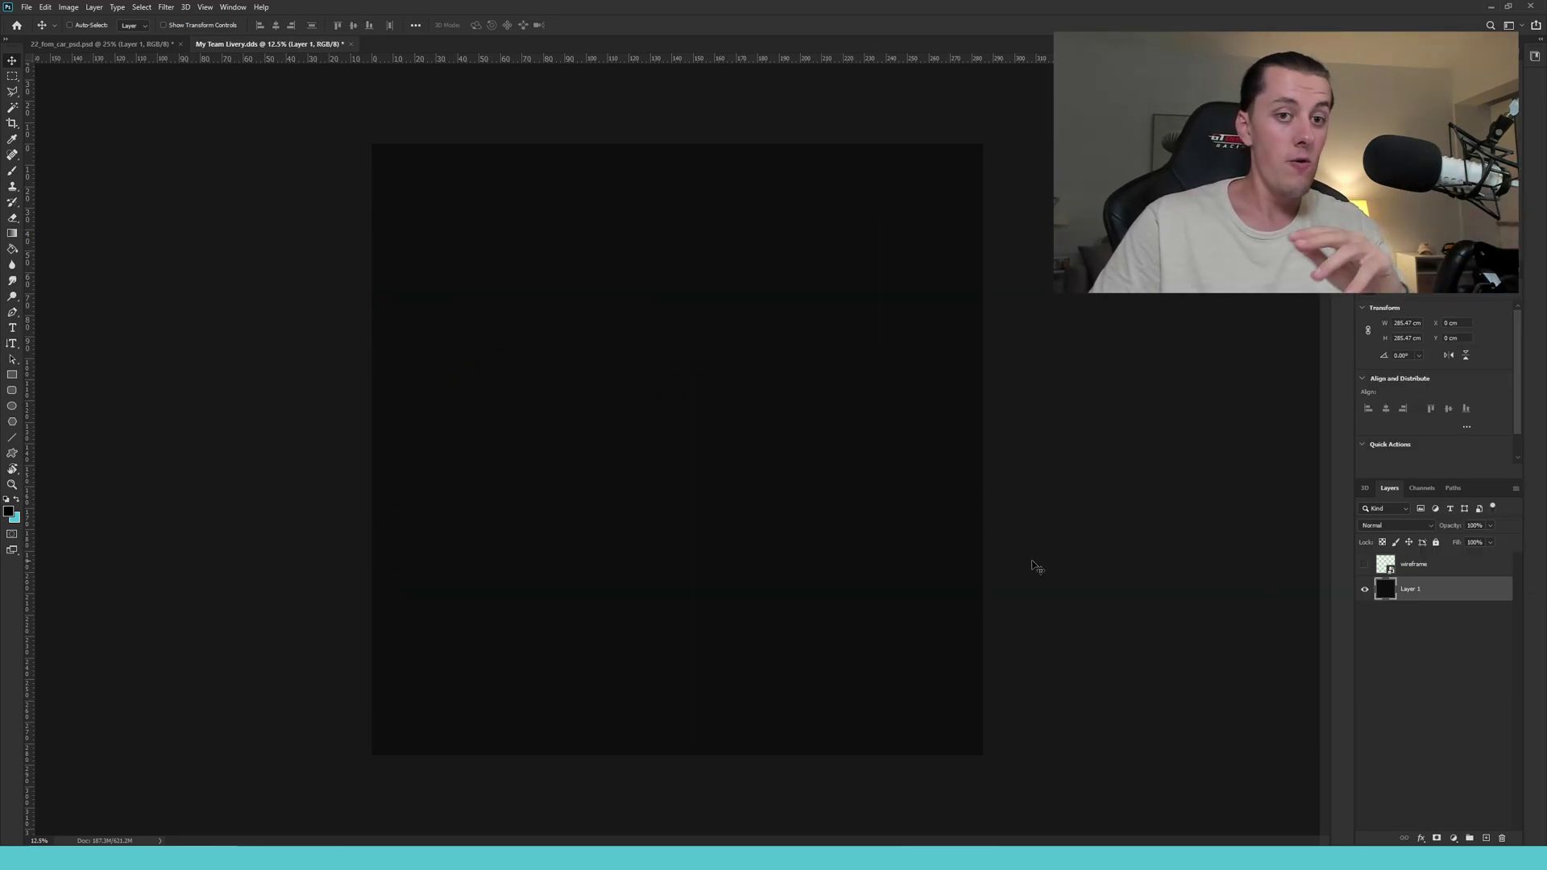
Look up the Matte finish in Spec_Colors.png and set Photoshop's foreground colour to #009600.
mouse_move(1144, 858)
click(1144, 790)
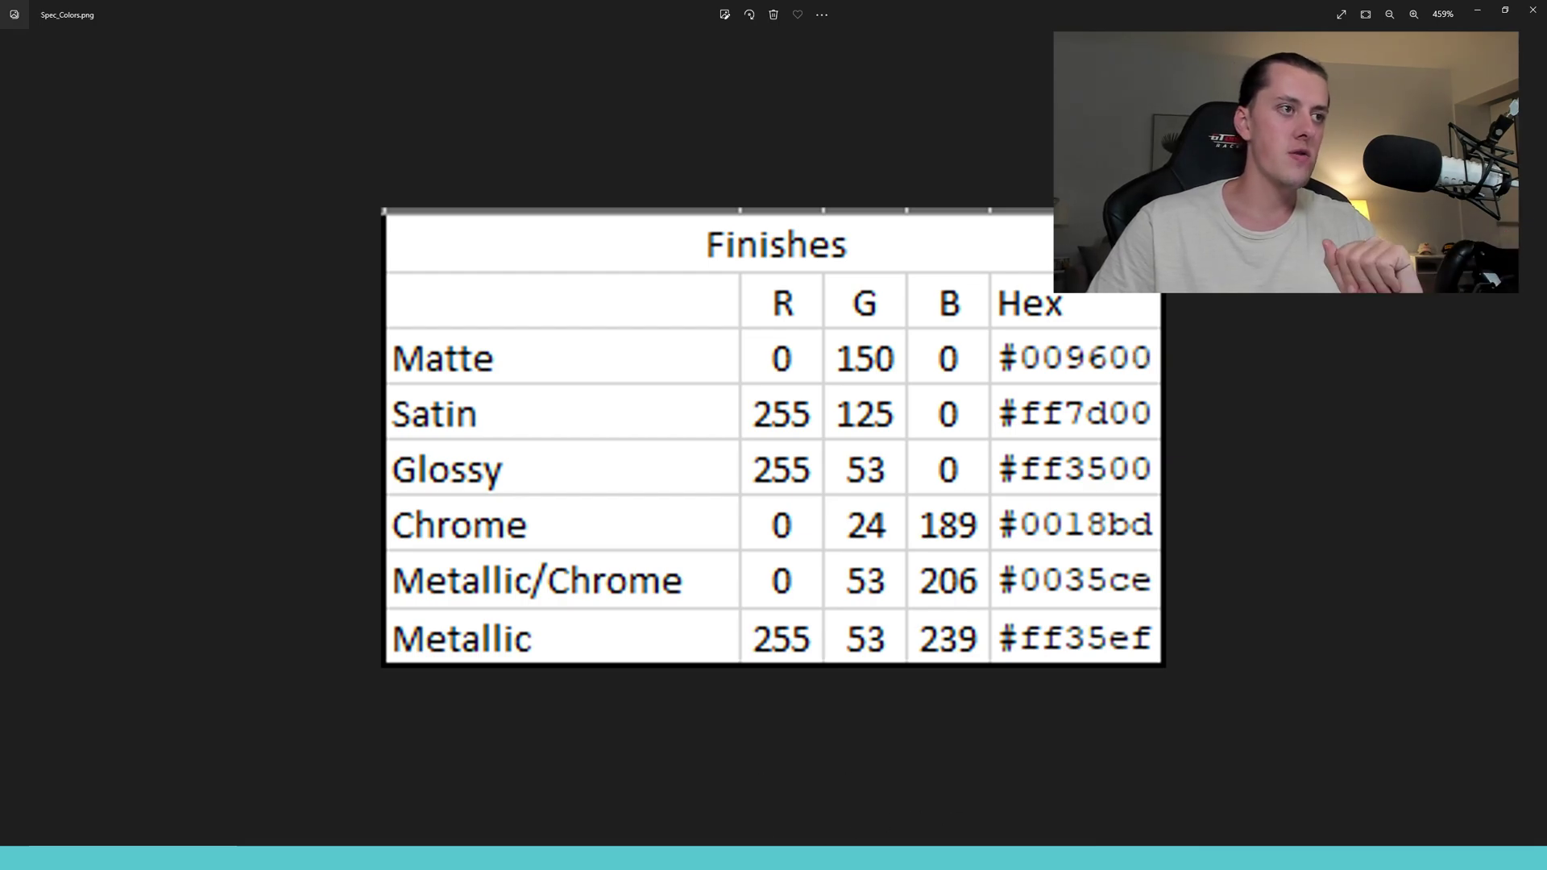
key(alt+Tab)
click(8, 513)
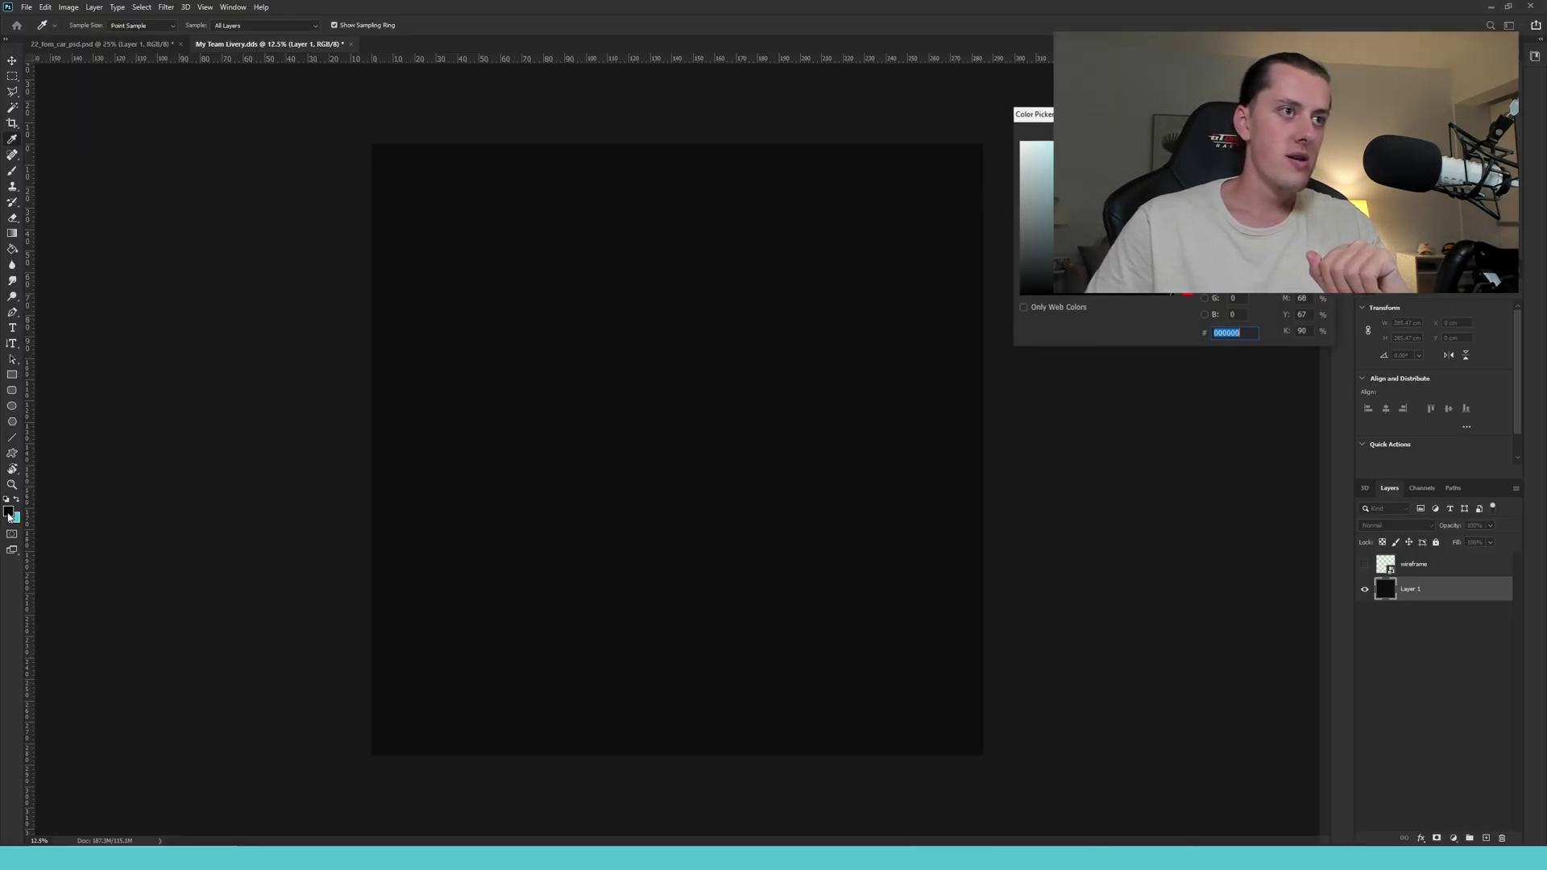
key(alt+Tab)
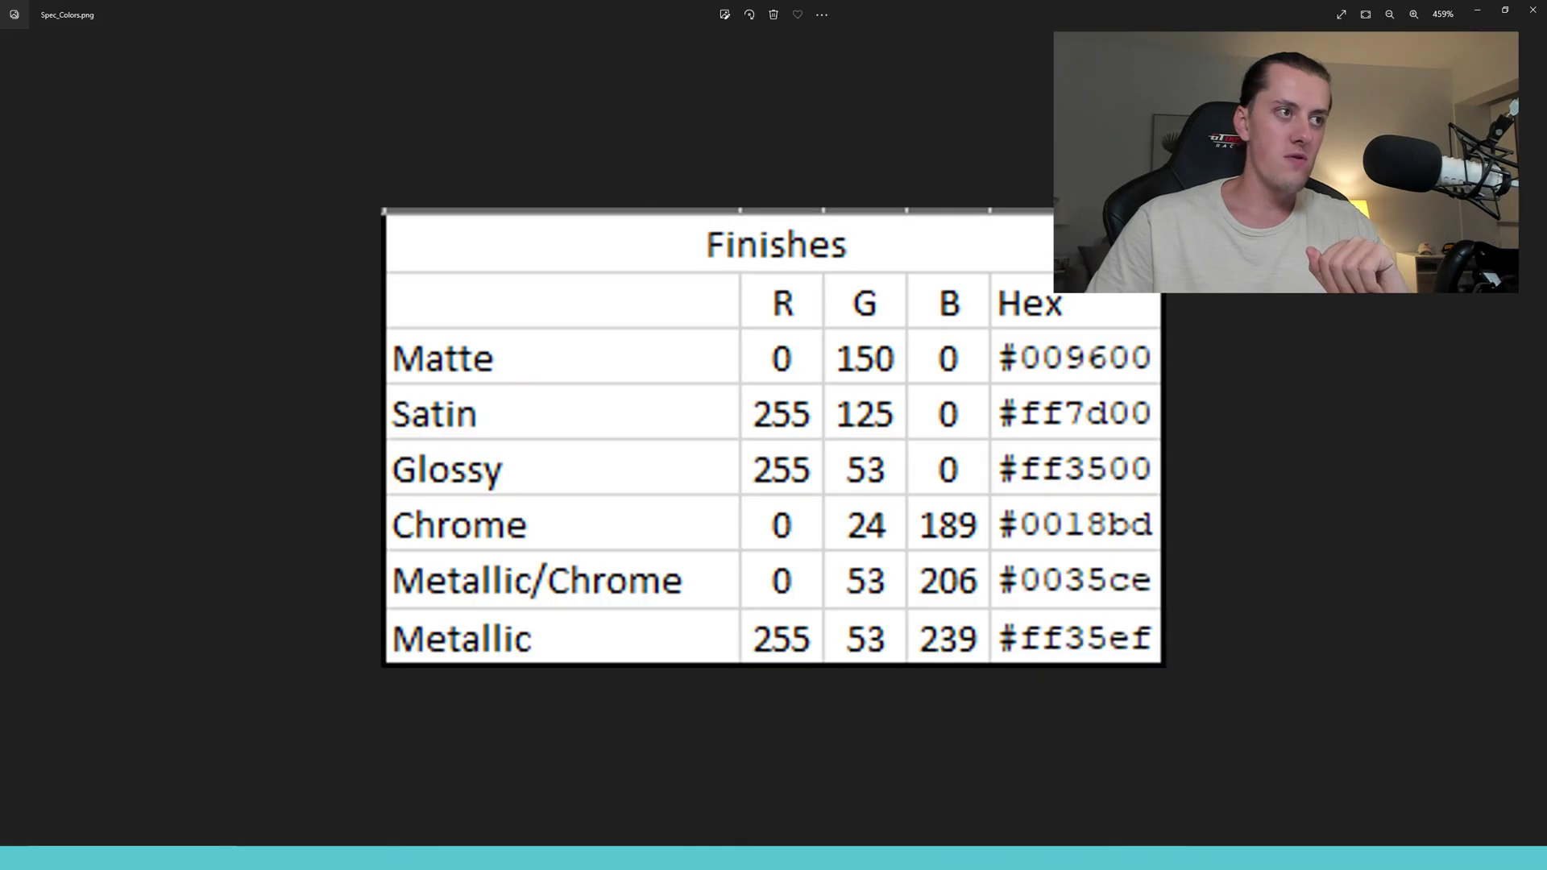
key(alt+Tab)
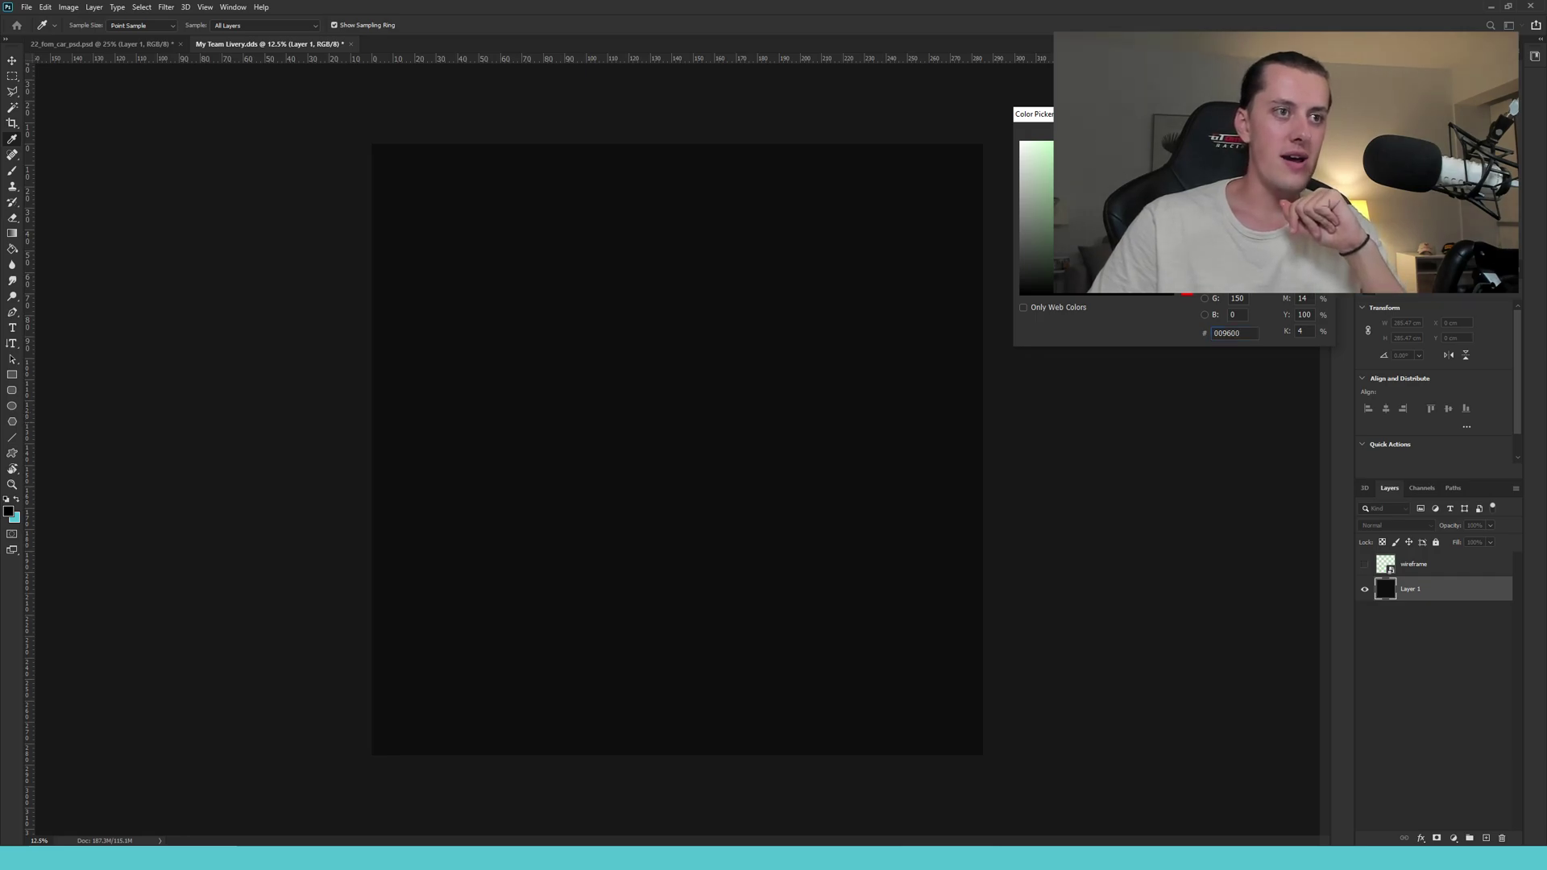
key(Return)
Fill Layer 1 with the green foreground colour using the Paint Bucket, and return to the Move tool.
click(11, 251)
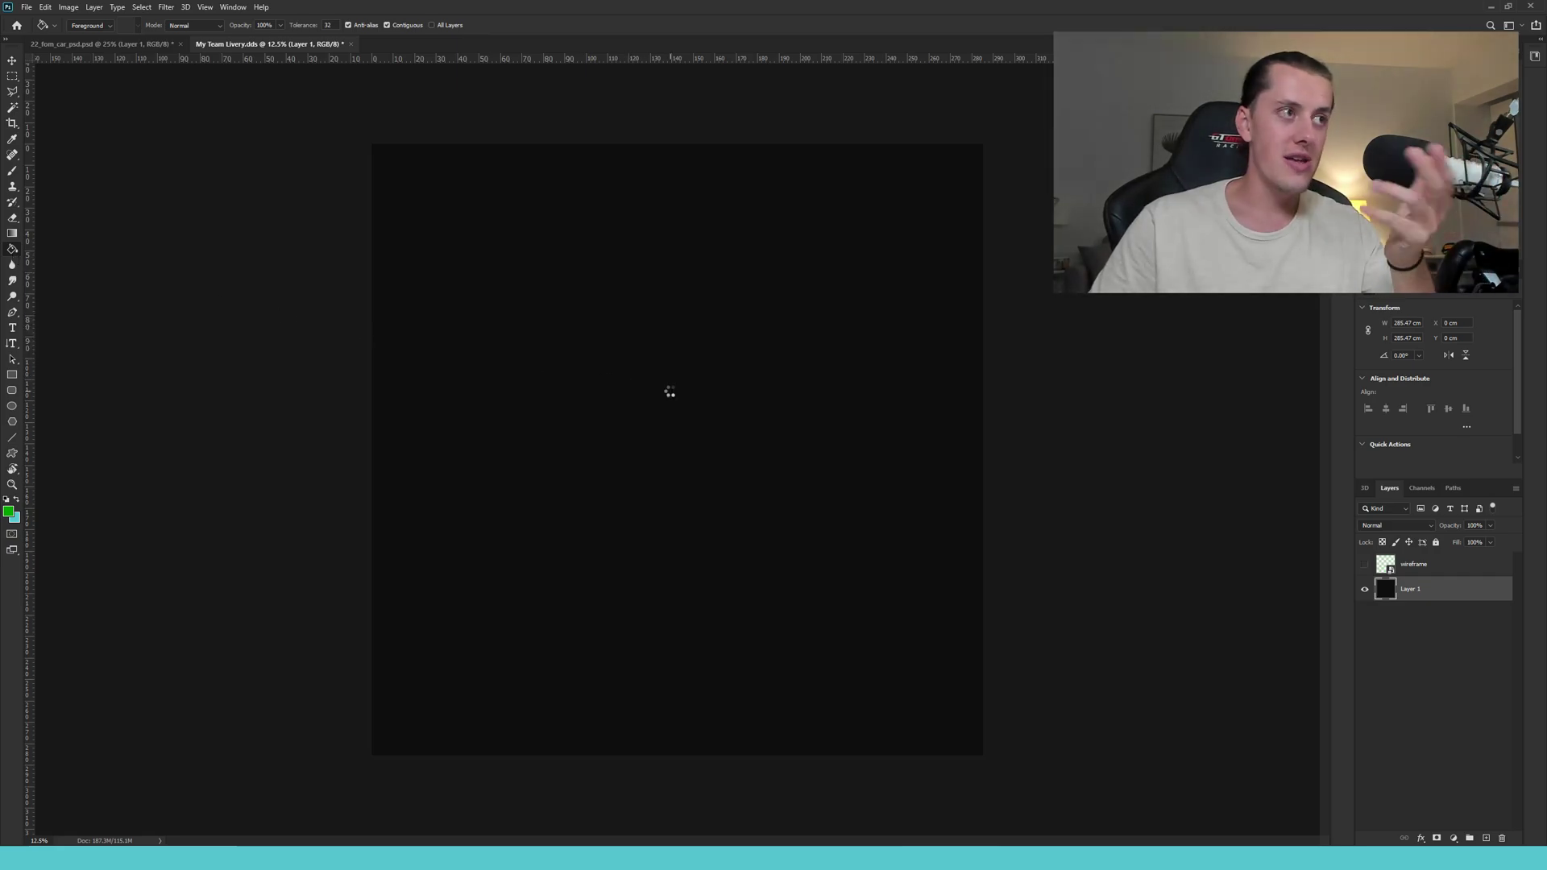
click(670, 395)
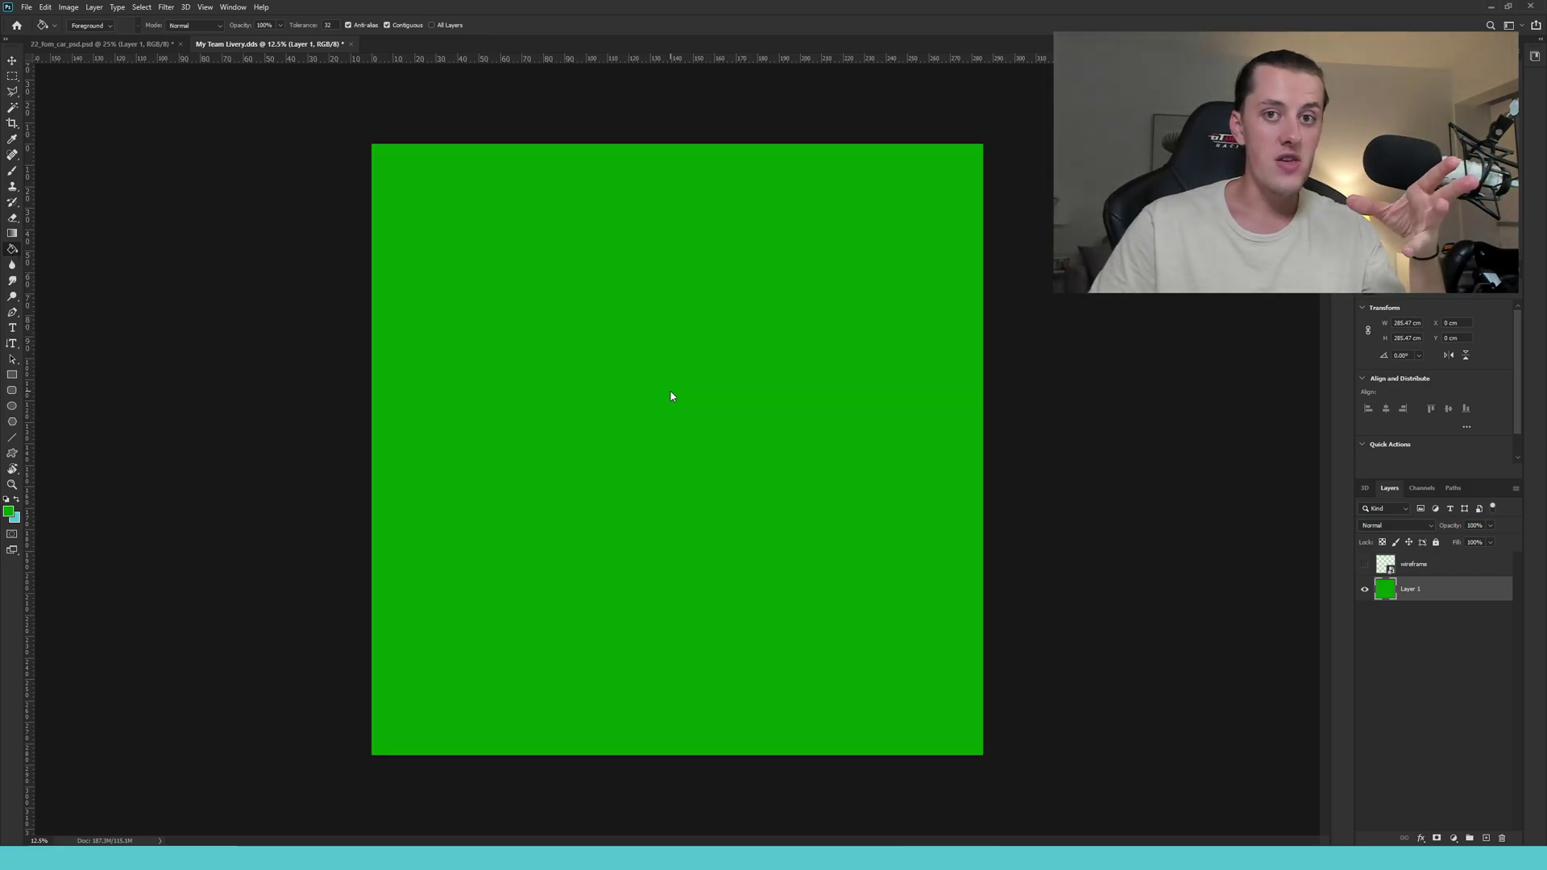
click(17, 65)
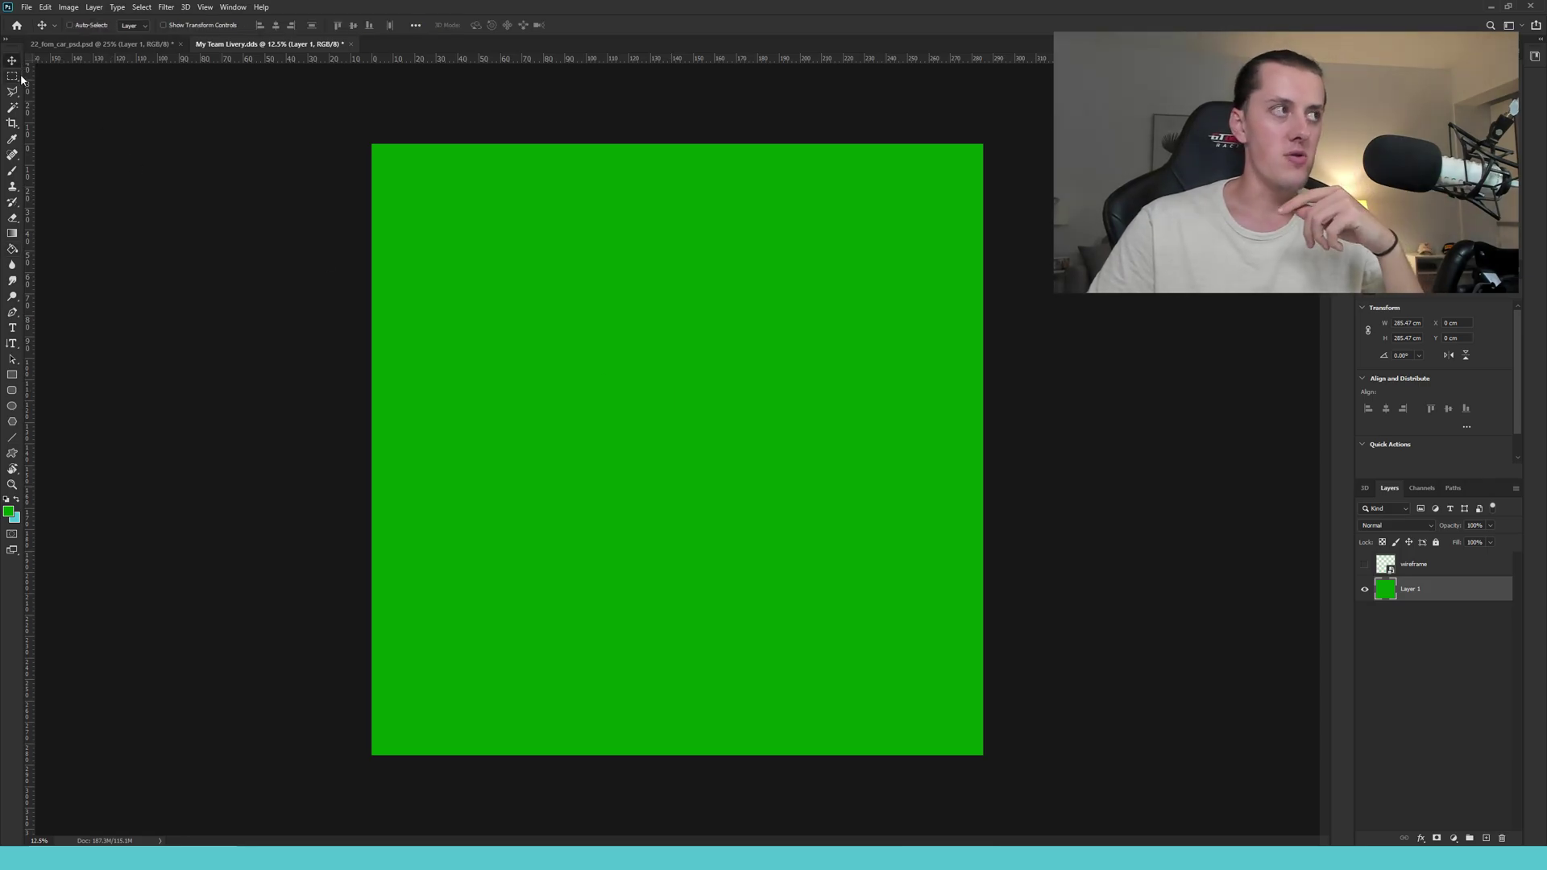
Start saving the green My Team Livery document as a new file, and bring up the file format choices.
click(27, 7)
click(66, 152)
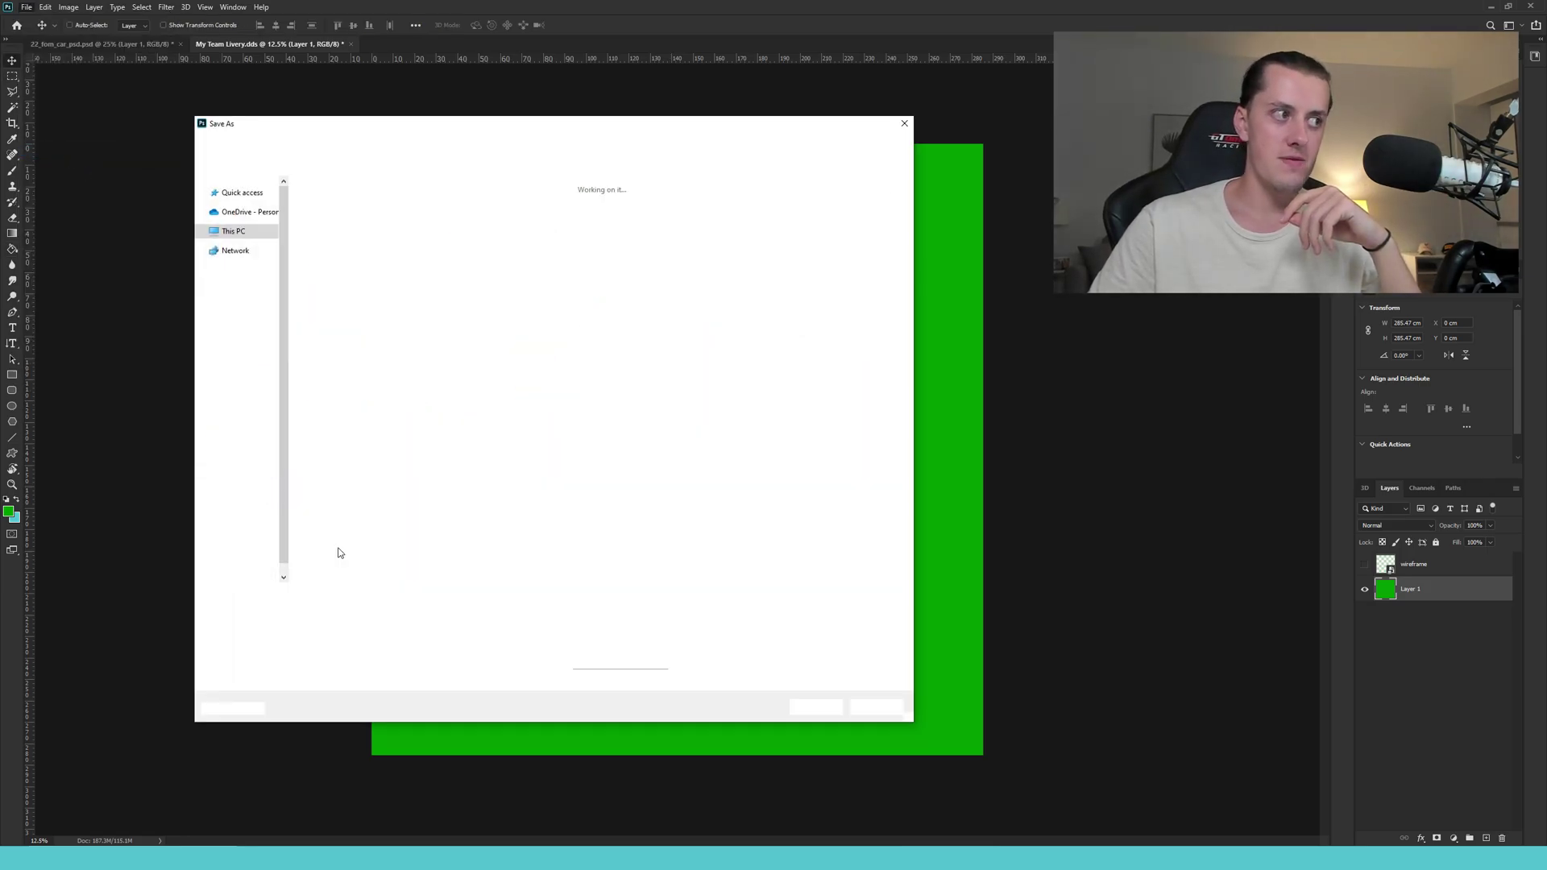
click(339, 610)
click(354, 619)
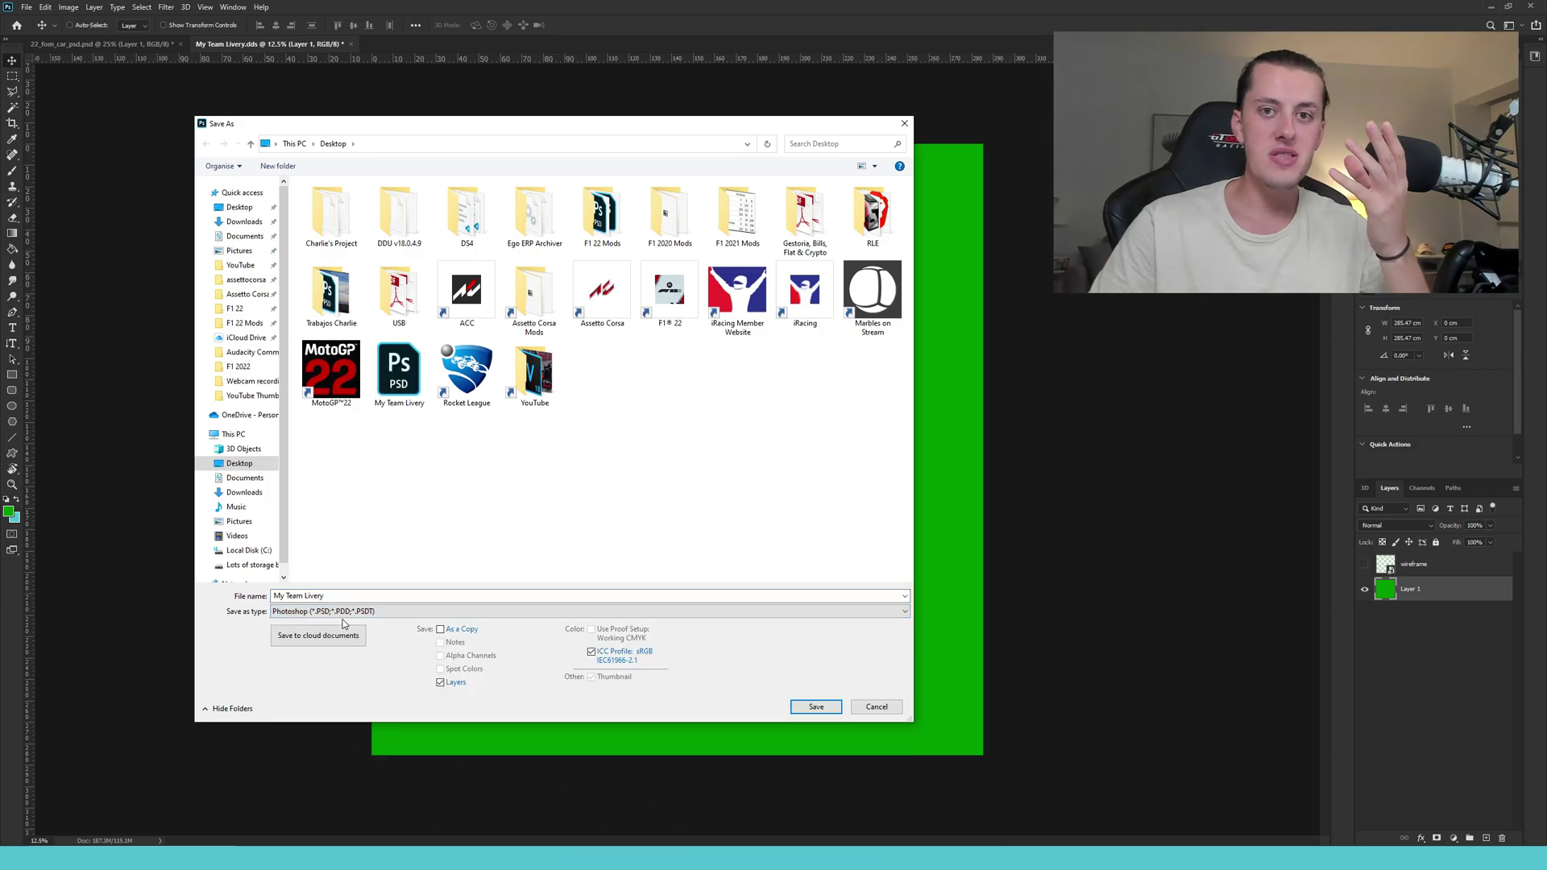